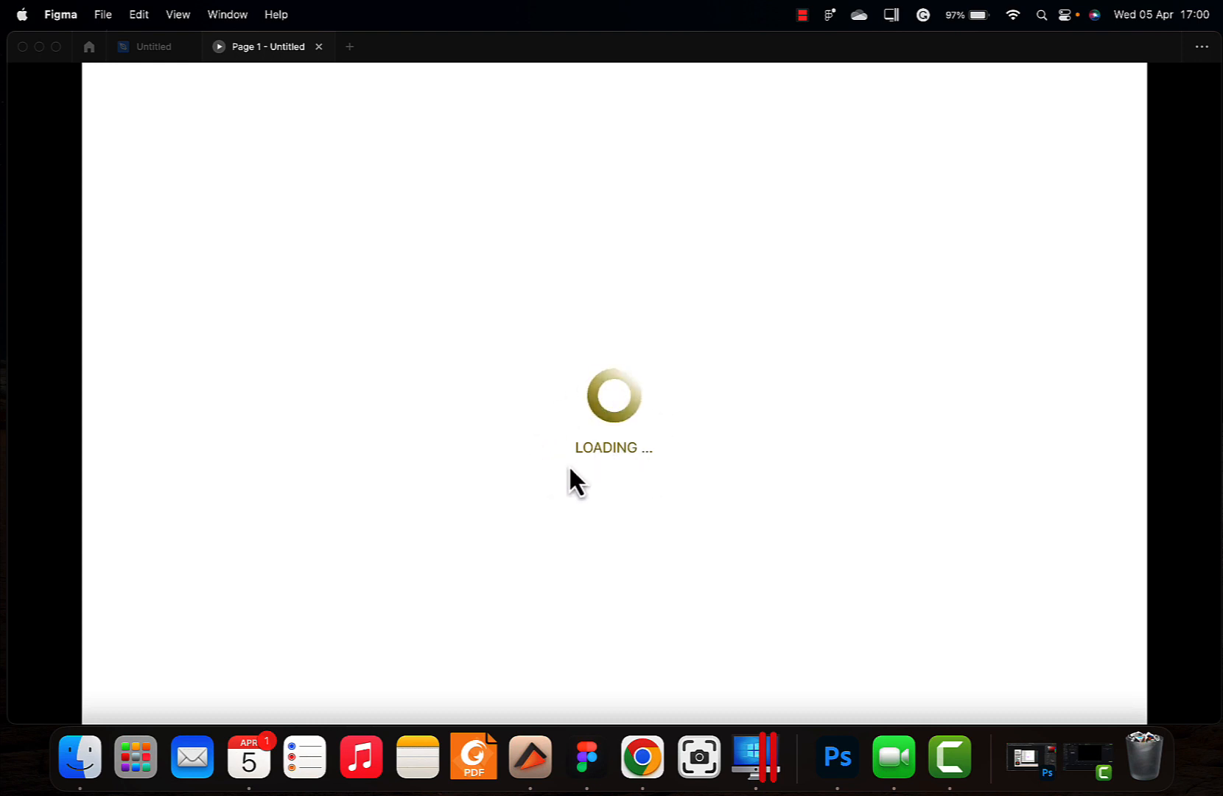
Step: Return to the Untitled design file and draw a circle about 80 × 80 in the empty area beside the loading frame components
left_click(141, 48)
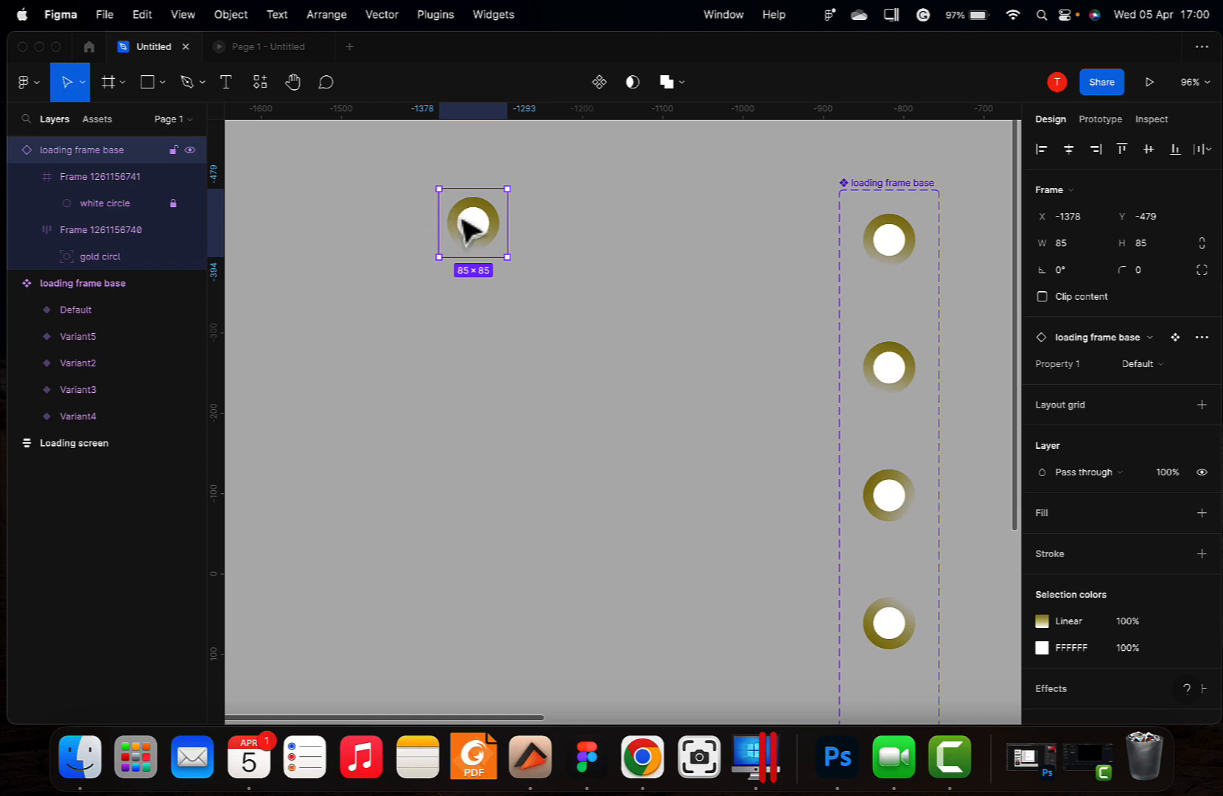
scroll(843, 338, "right", 3)
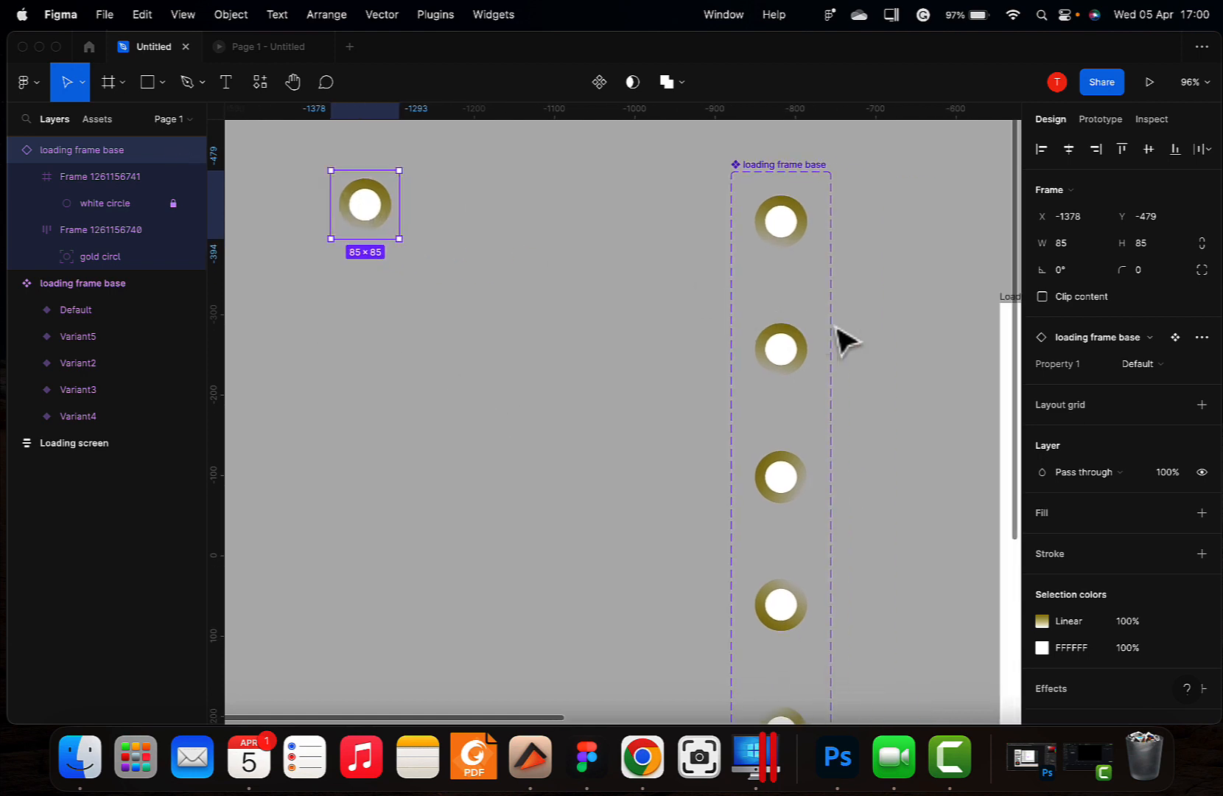
scroll(922, 341, "down", 10)
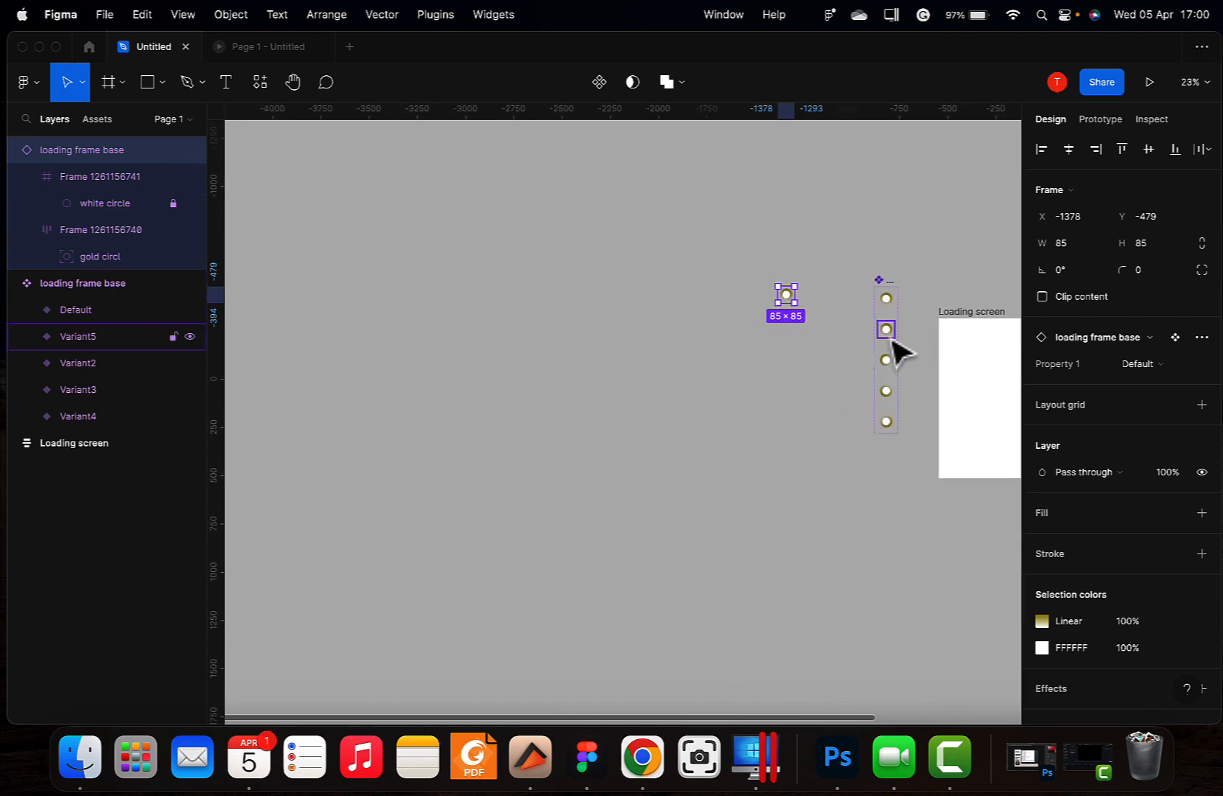
scroll(888, 318, "up", 1)
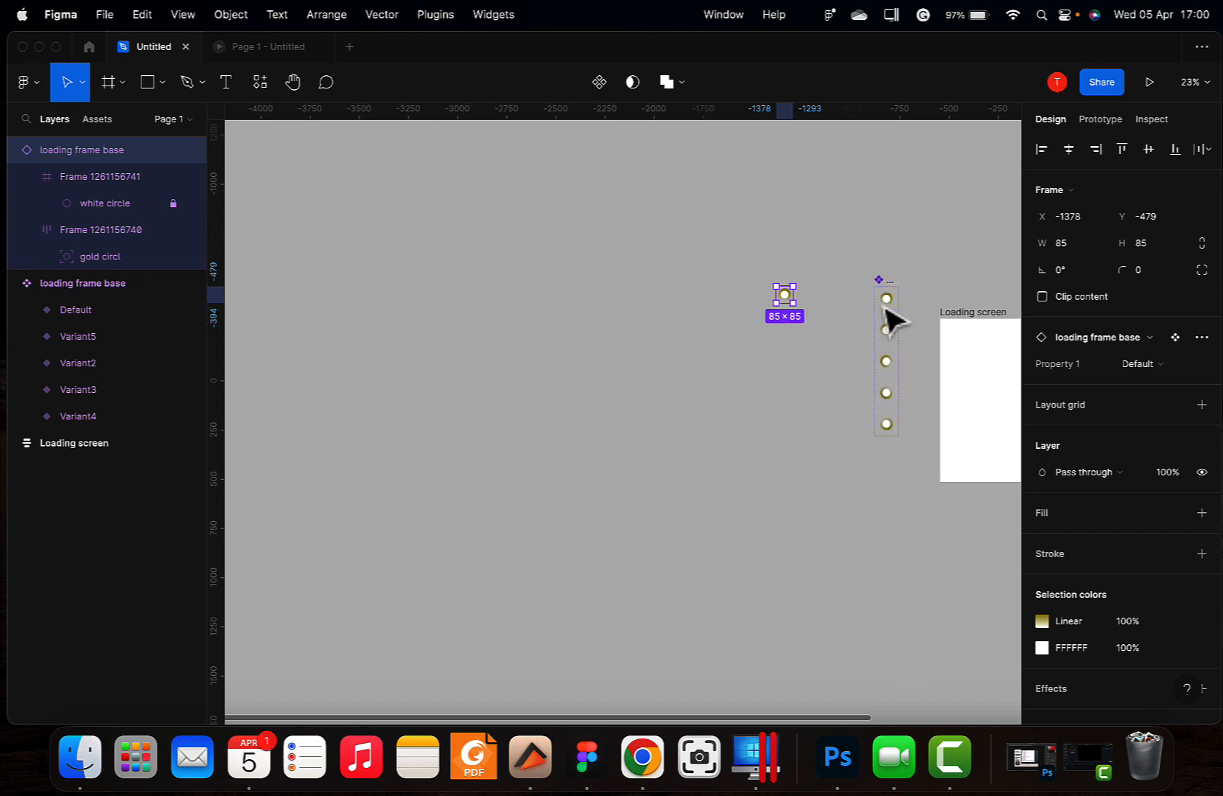
scroll(886, 309, "up", 3)
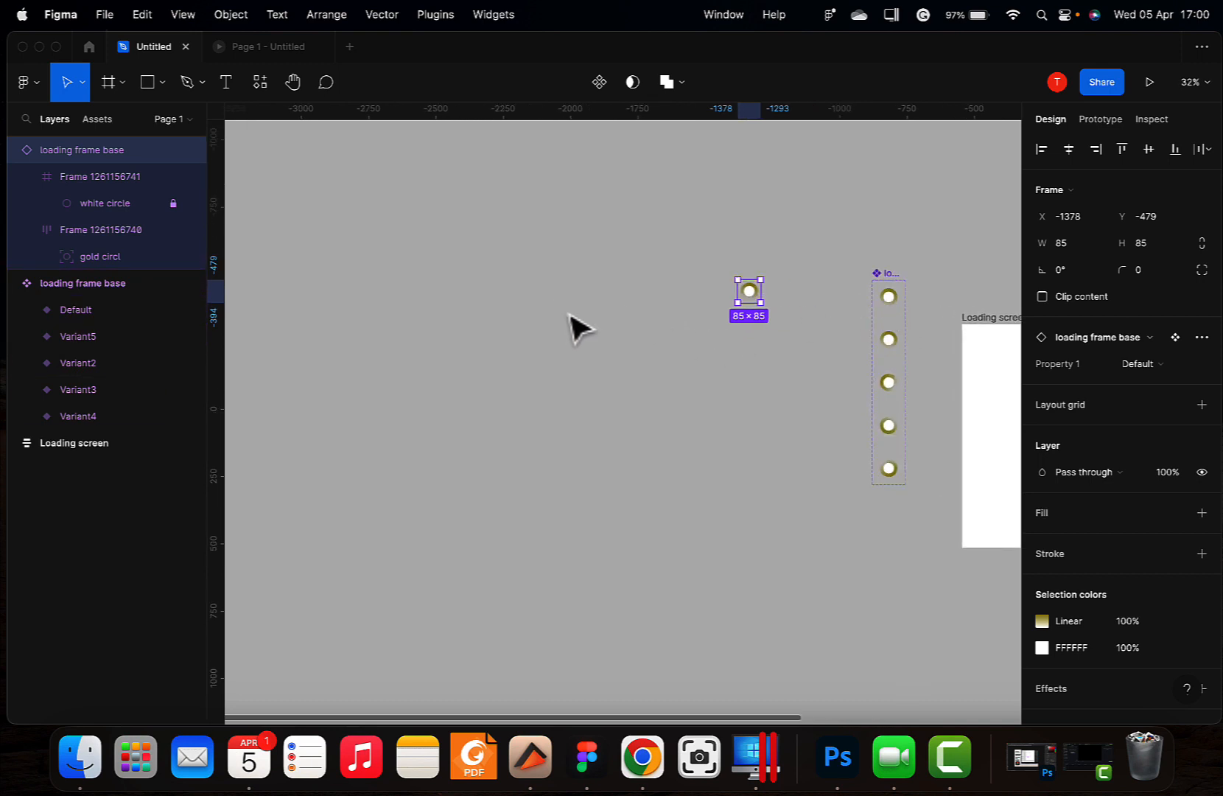
left_click(696, 313)
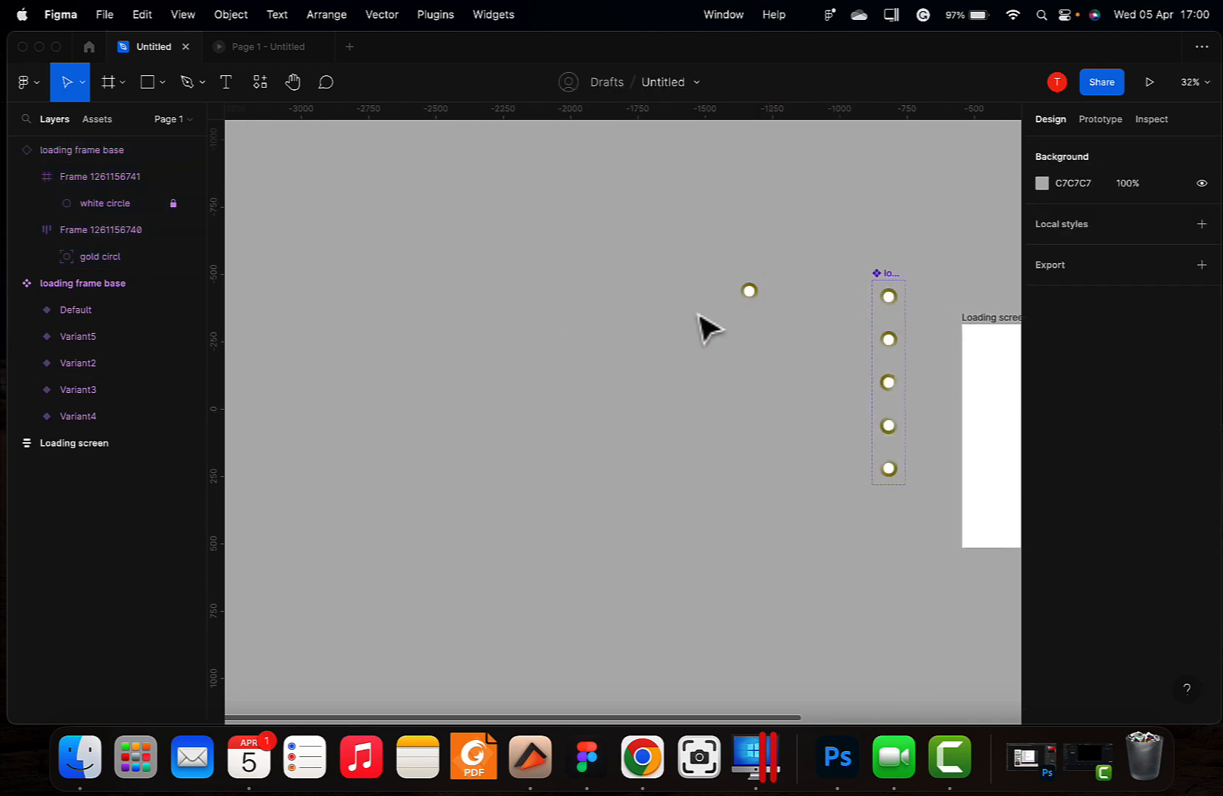
left_click(160, 89)
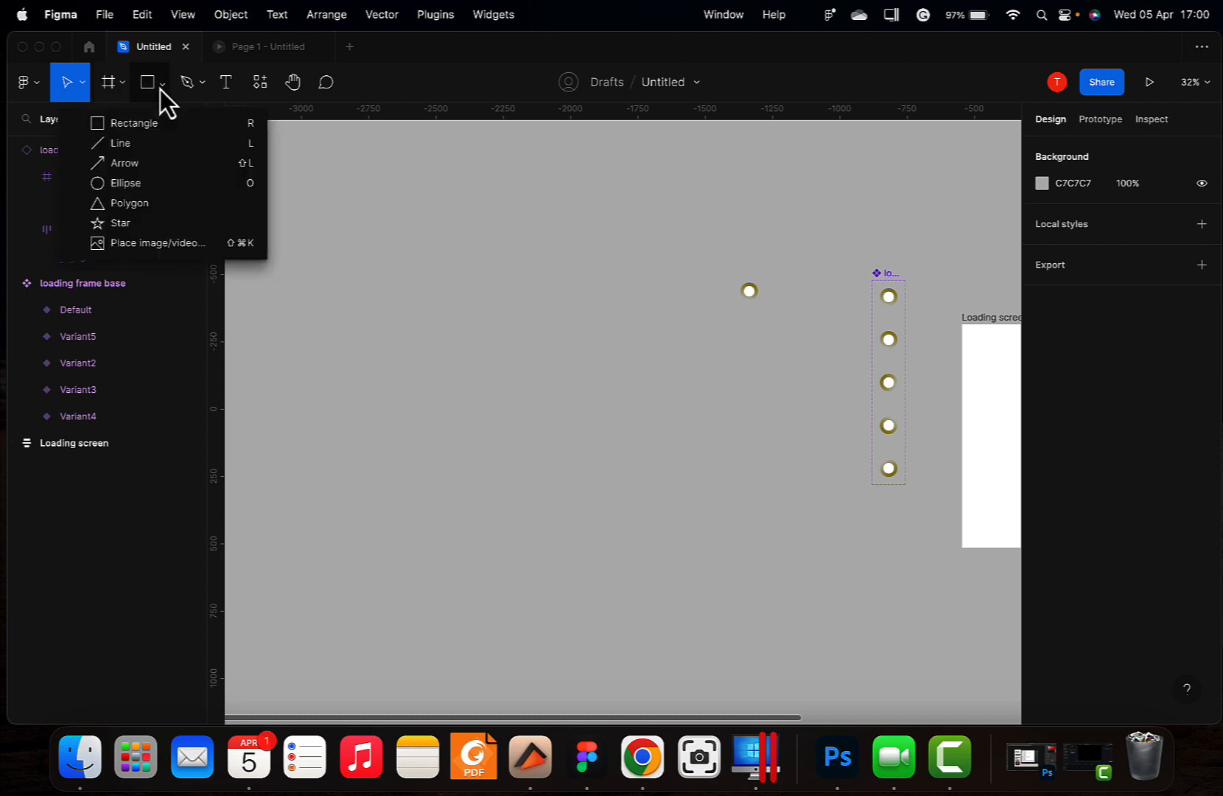
left_click(144, 186)
left_click_drag(350, 302, 370, 328)
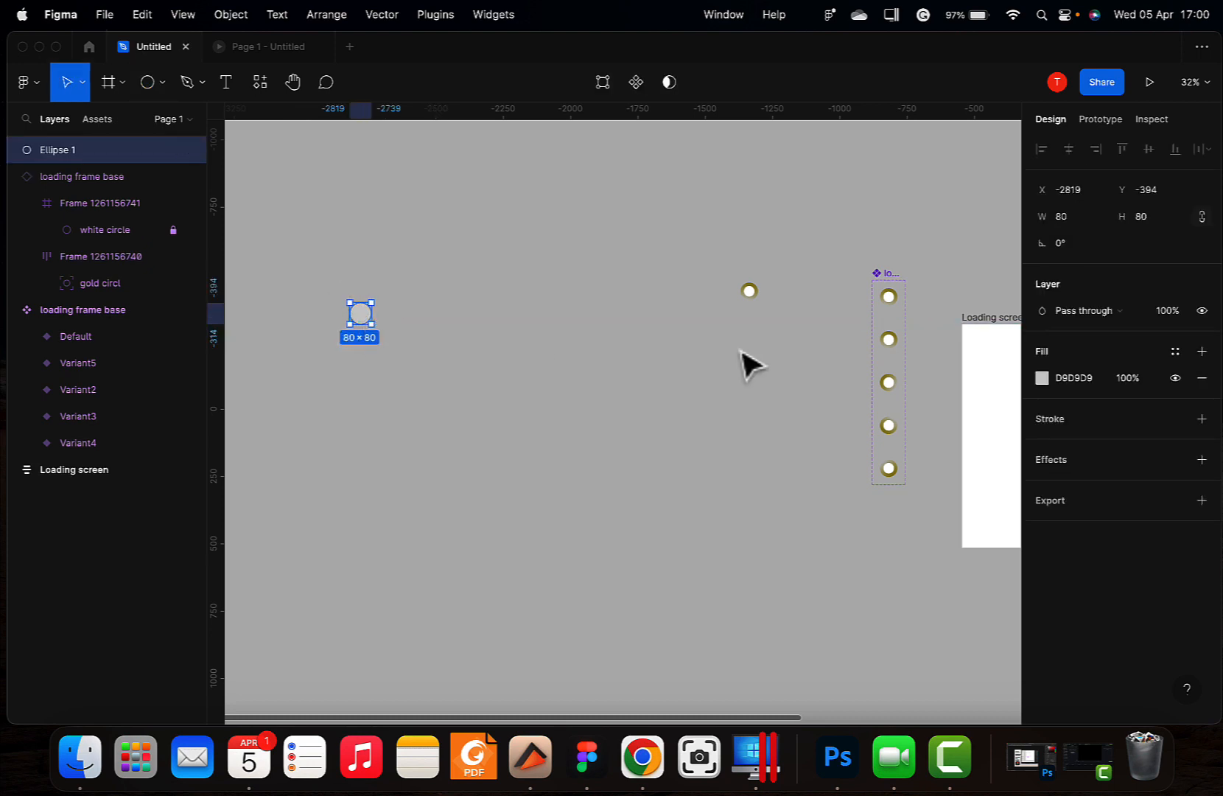
Step: Set the new circle's solid fill to the dark grey 857C7C
left_click(1042, 378)
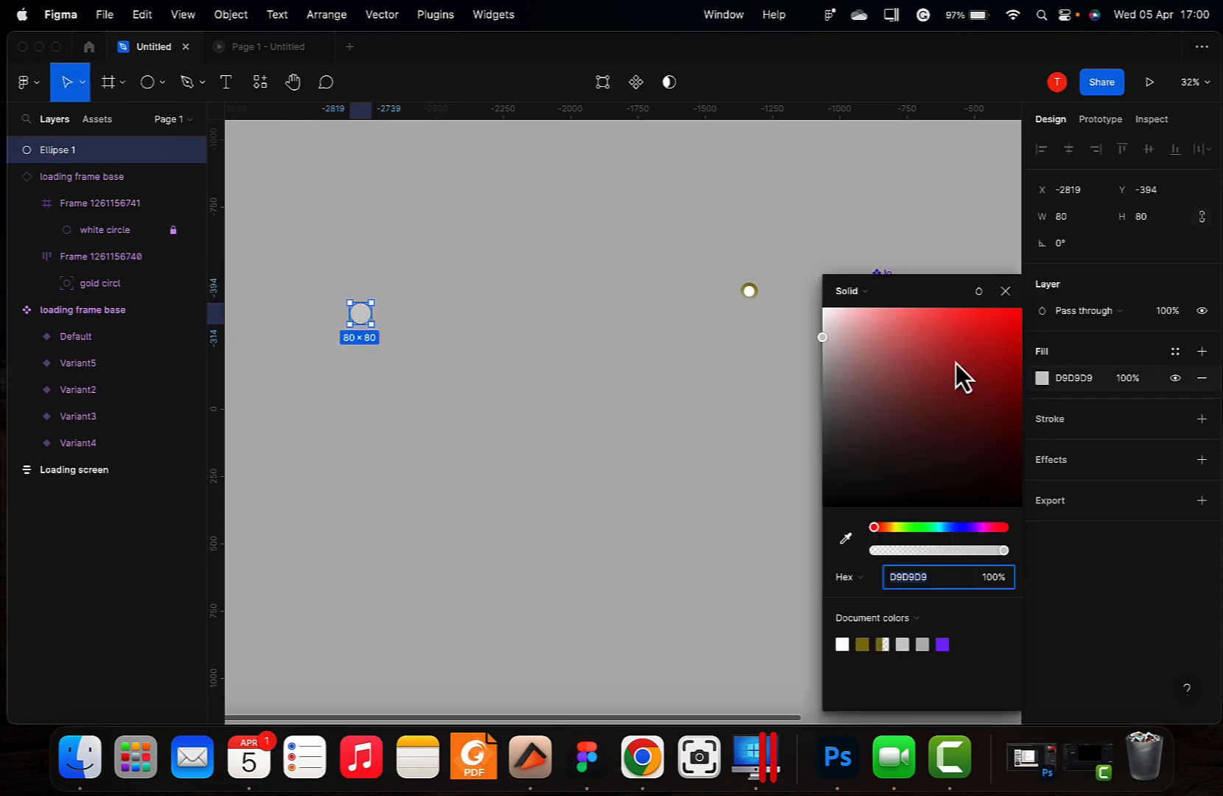
left_click(837, 412)
left_click(538, 390)
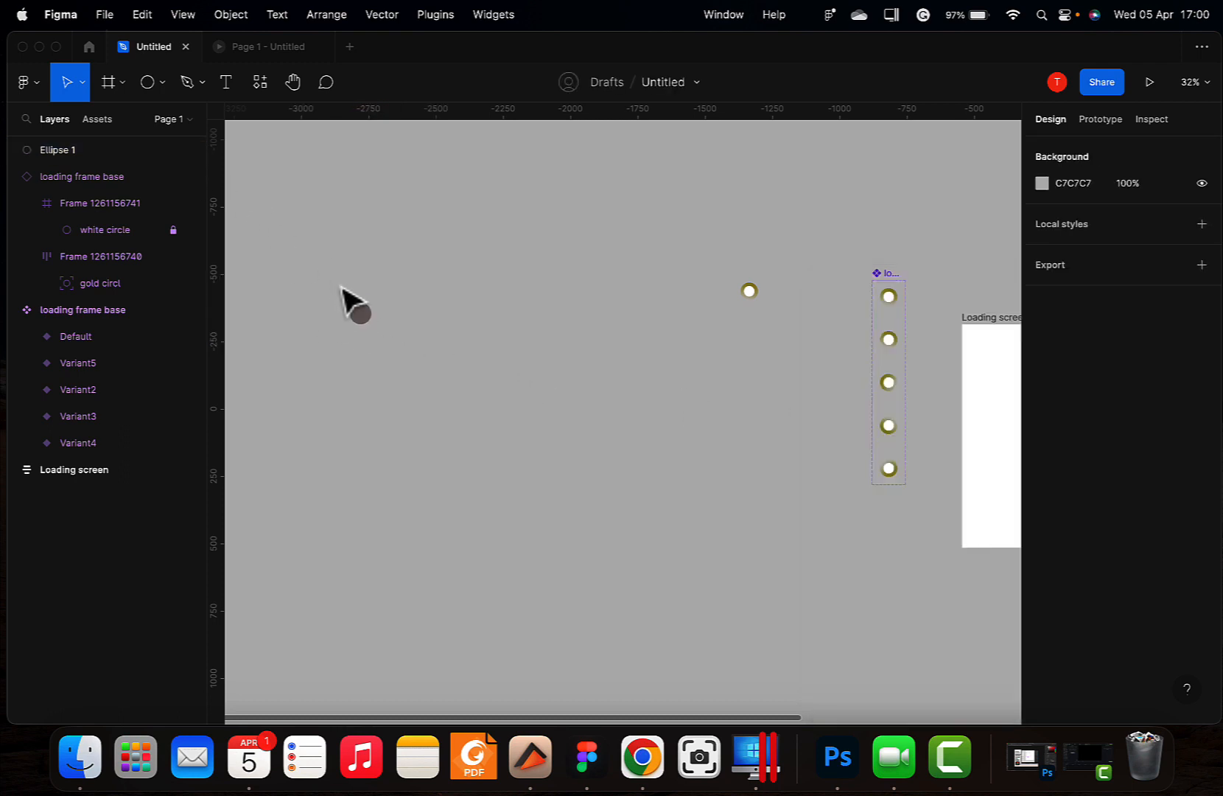
Step: Wrap the grey circle in an auto layout frame
left_click(366, 324)
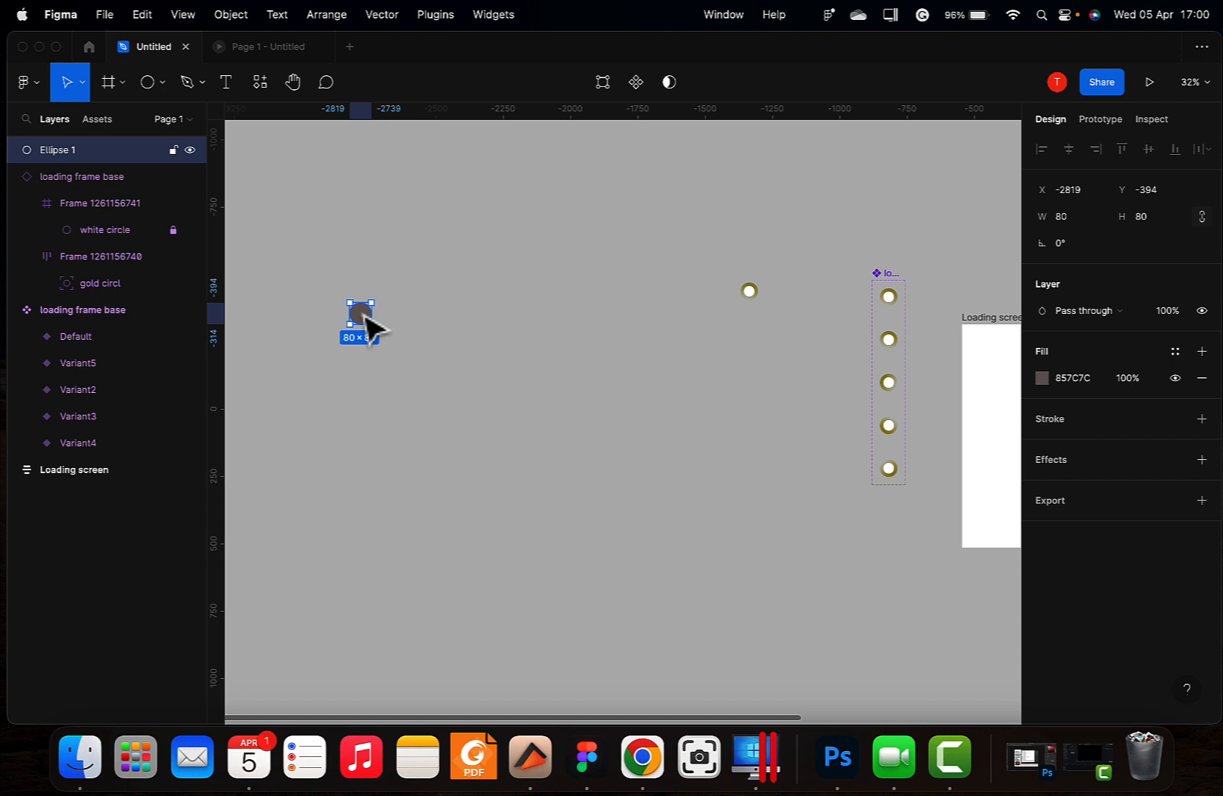
right_click(361, 314)
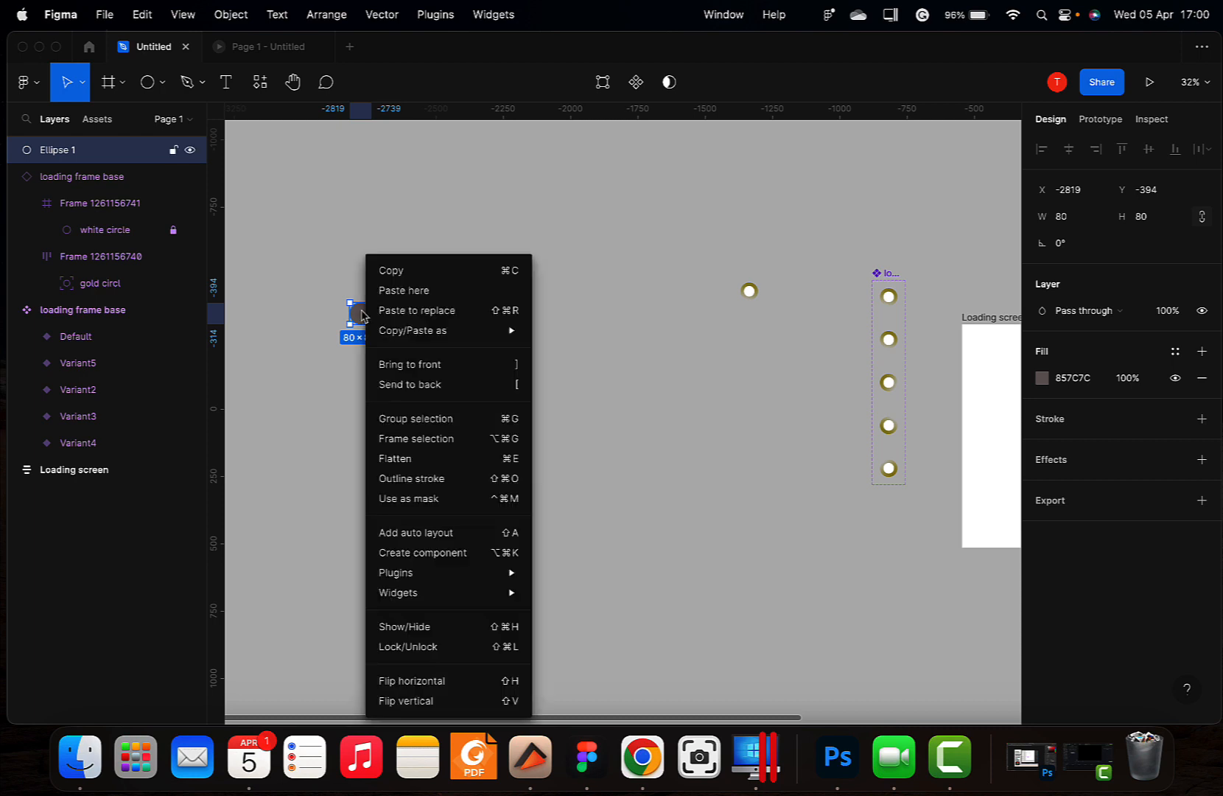
left_click(361, 319)
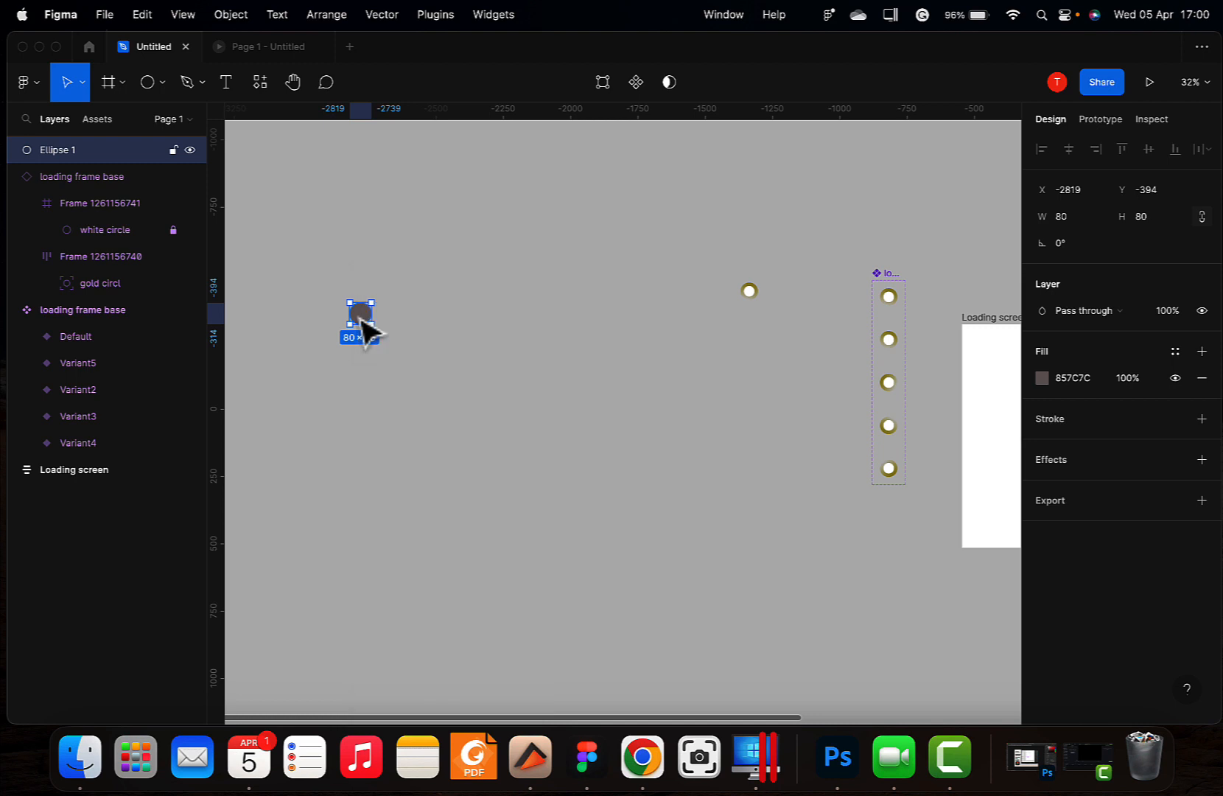
key("shift+a")
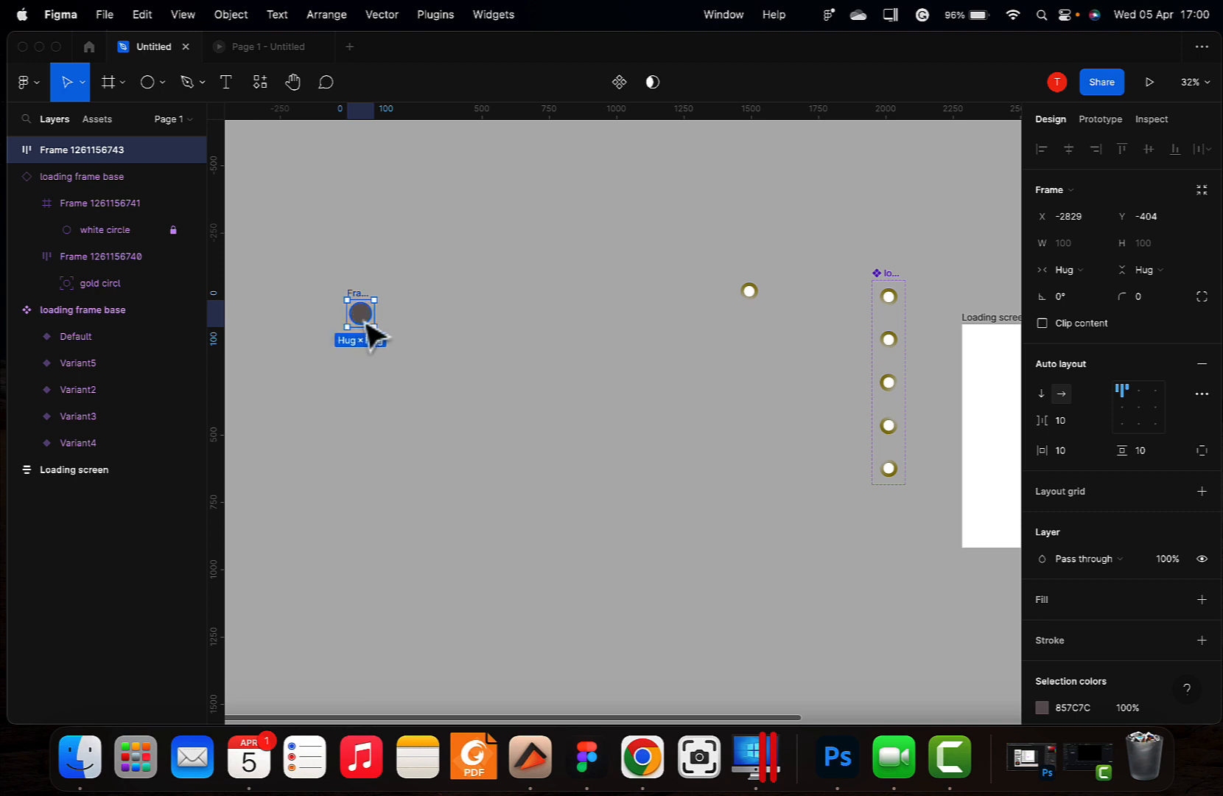
Step: Duplicate the framed circle beside the original and wrap both frames in one horizontal auto layout with a spacing of 40
key("super+d")
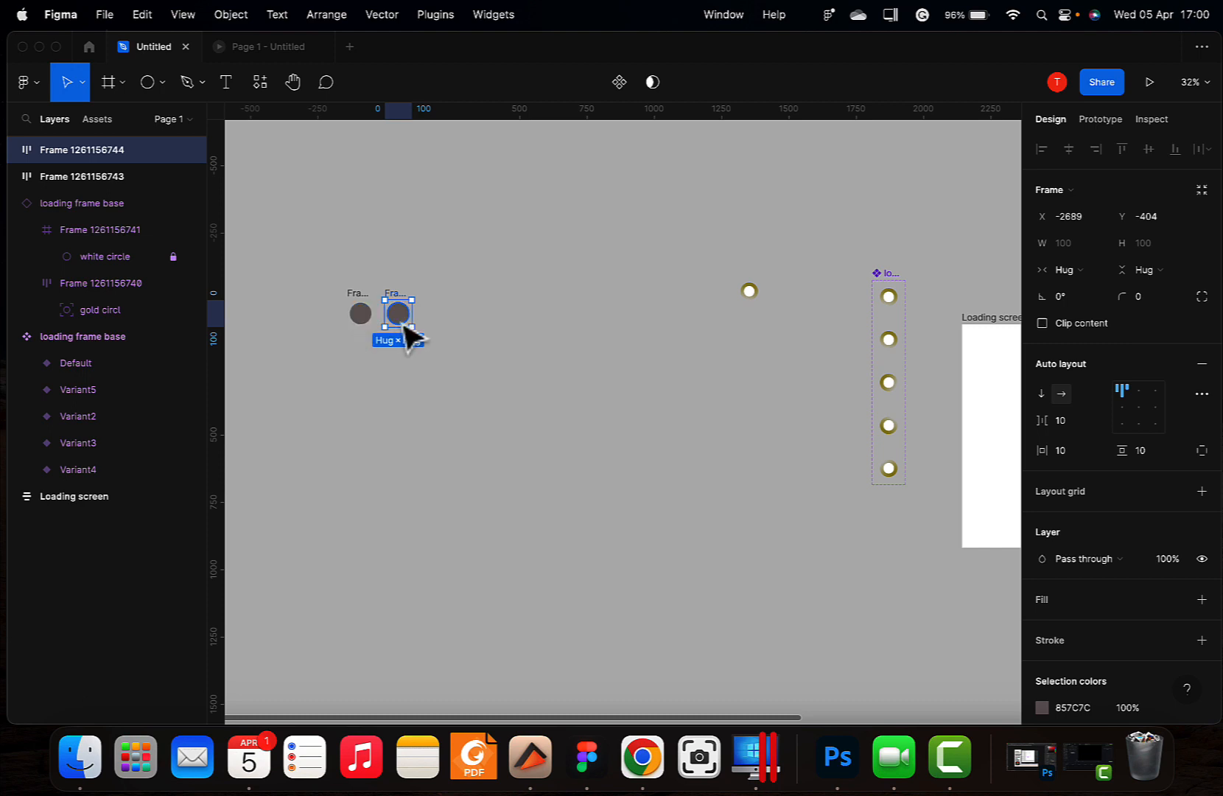
left_click_drag(336, 272, 438, 361)
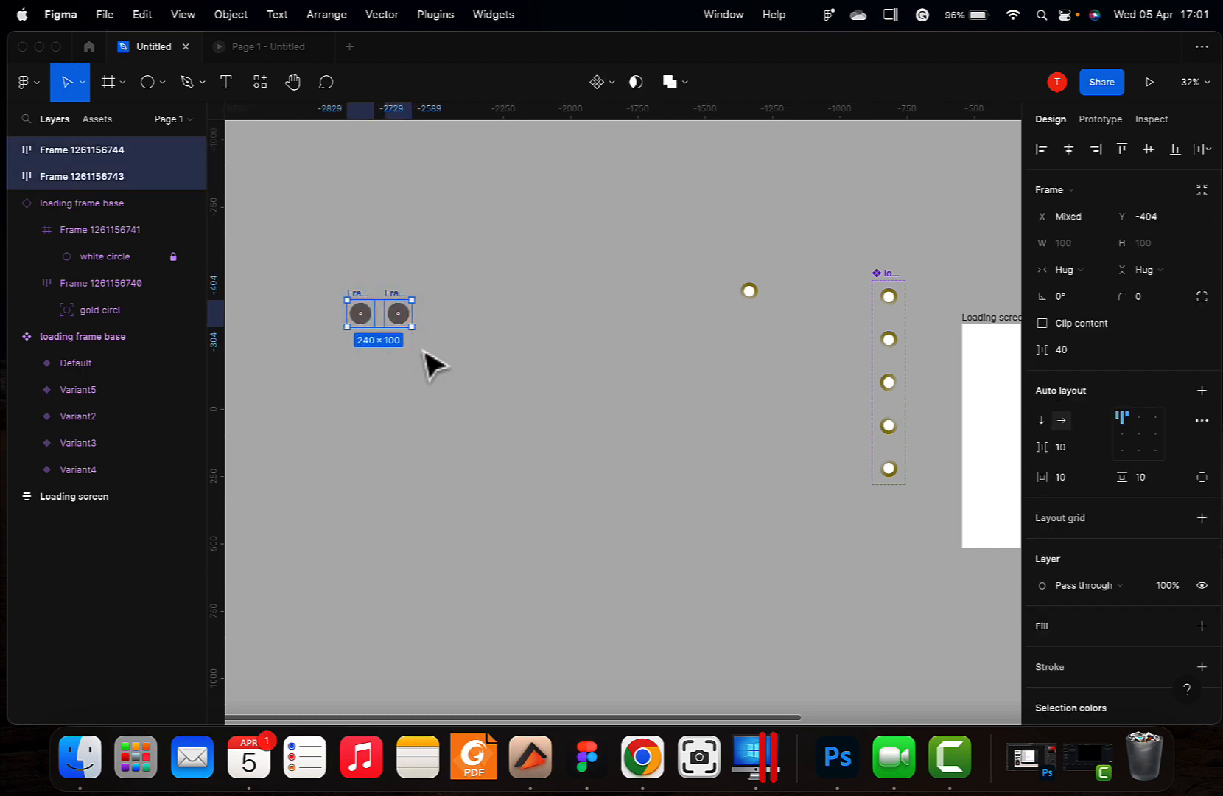
key("shift+a")
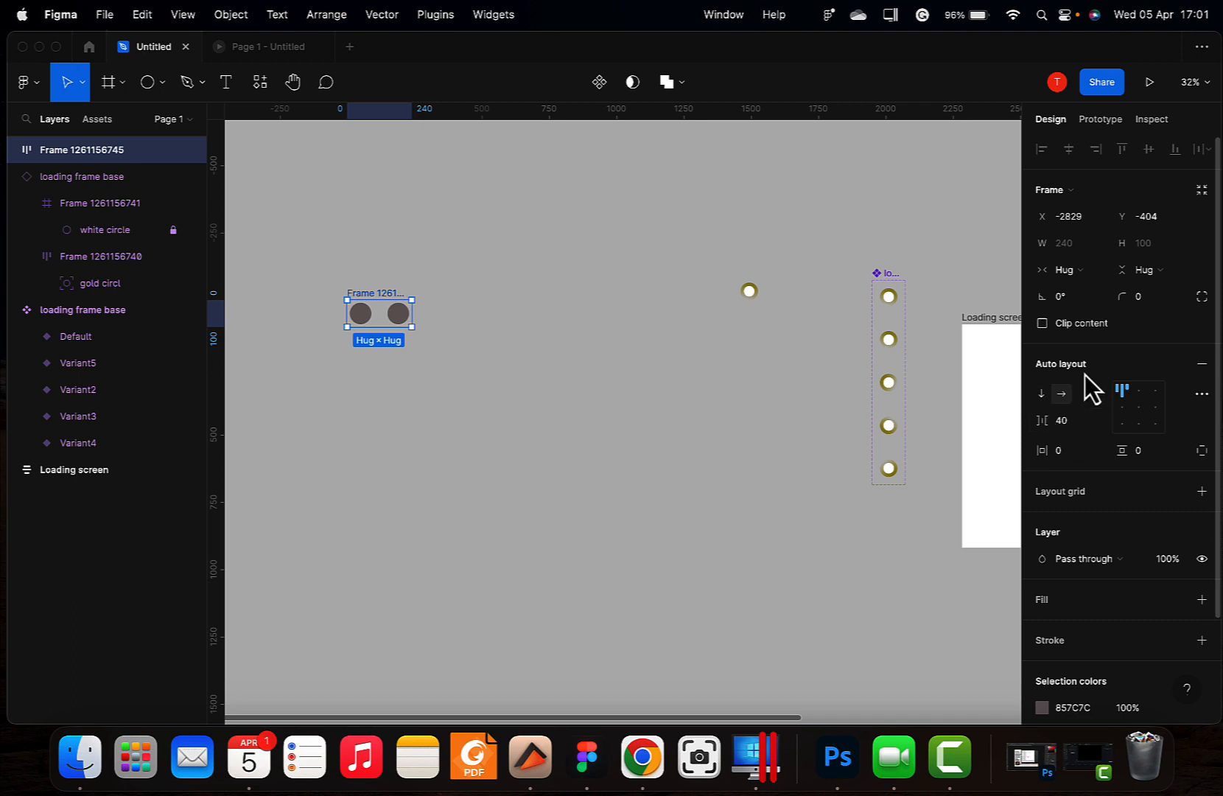
Step: Scale the second circle's frame up proportionally to about 210 × 210
left_click(398, 313)
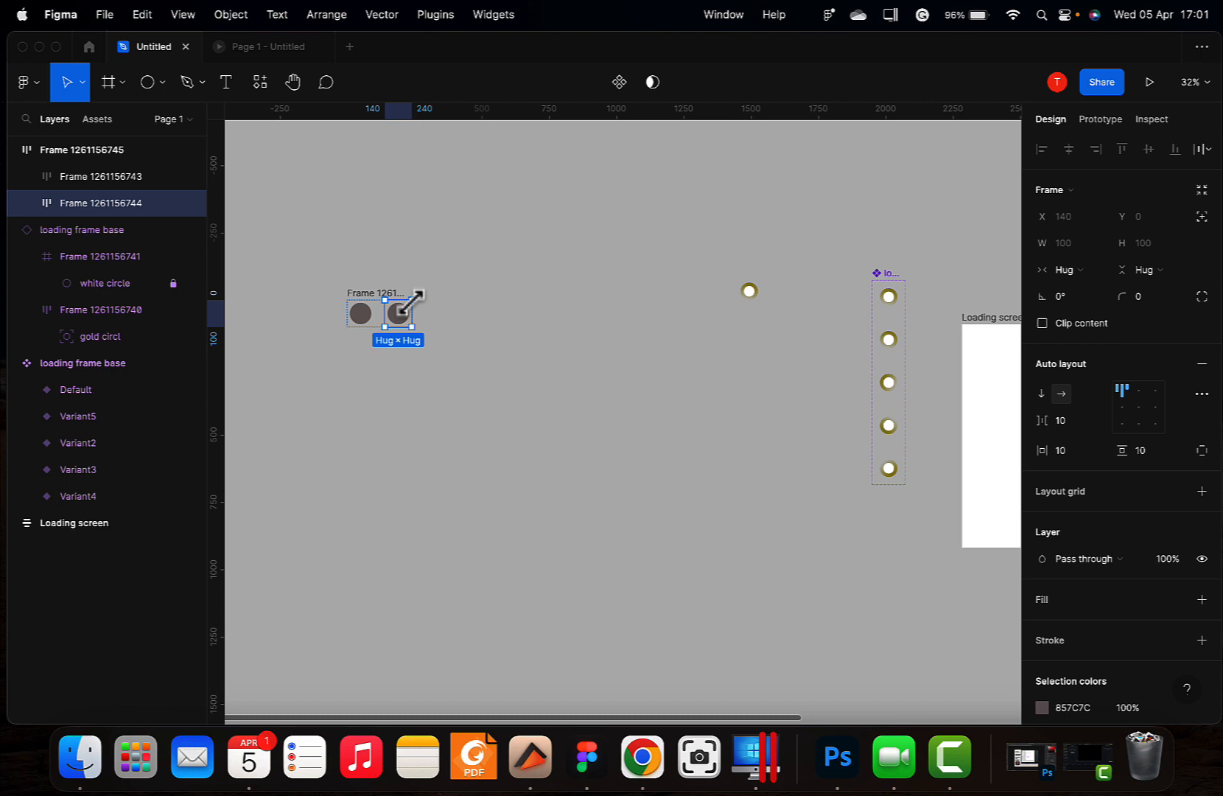
key("k")
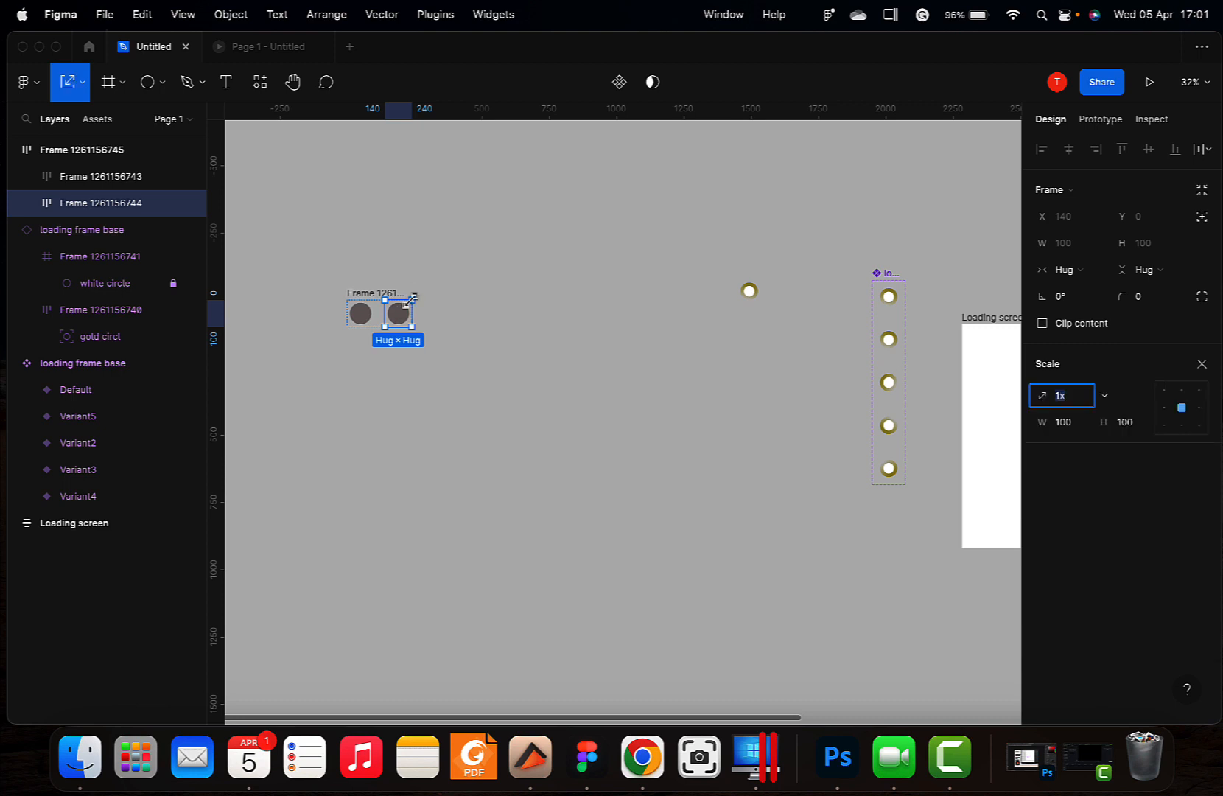
left_click_drag(412, 299, 450, 264)
Step: Change the small circle's colour to white, FFFFFF
left_click(361, 317)
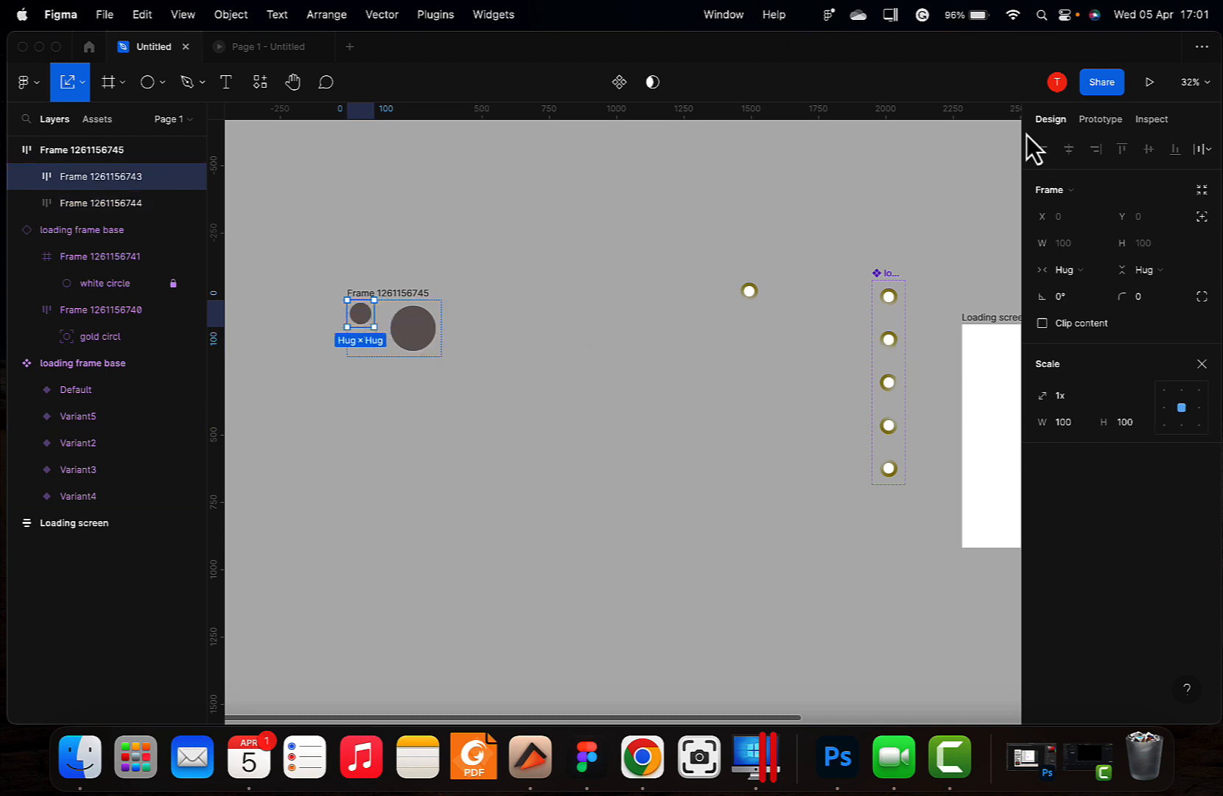
left_click(846, 190)
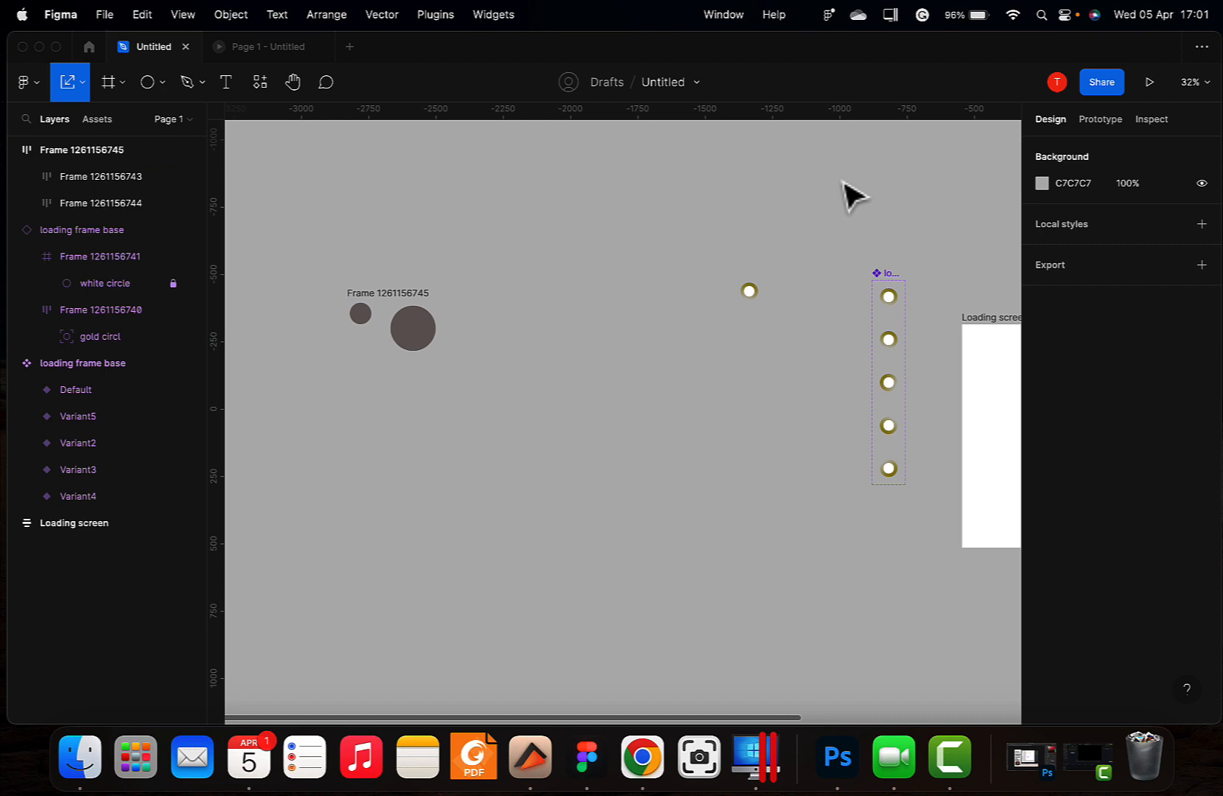
left_click(361, 319)
key("v")
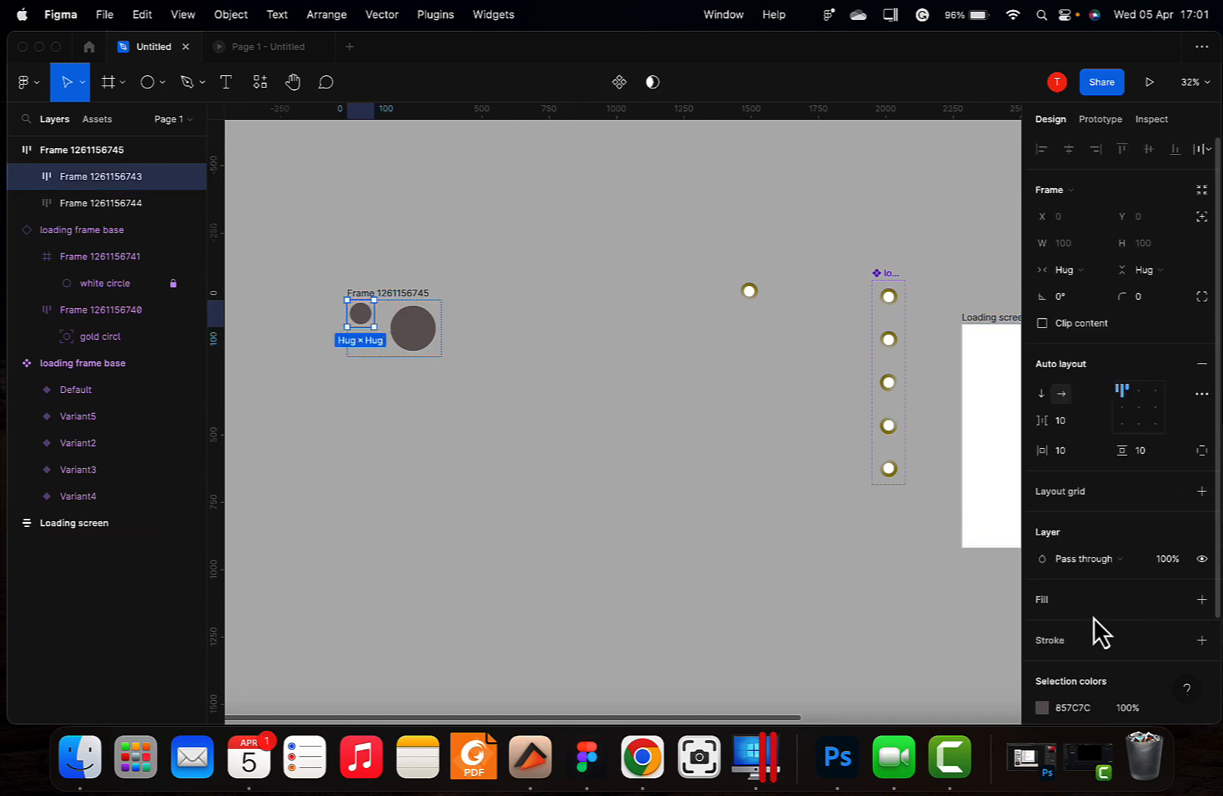
scroll(1094, 611, "down", 3)
left_click(1045, 644)
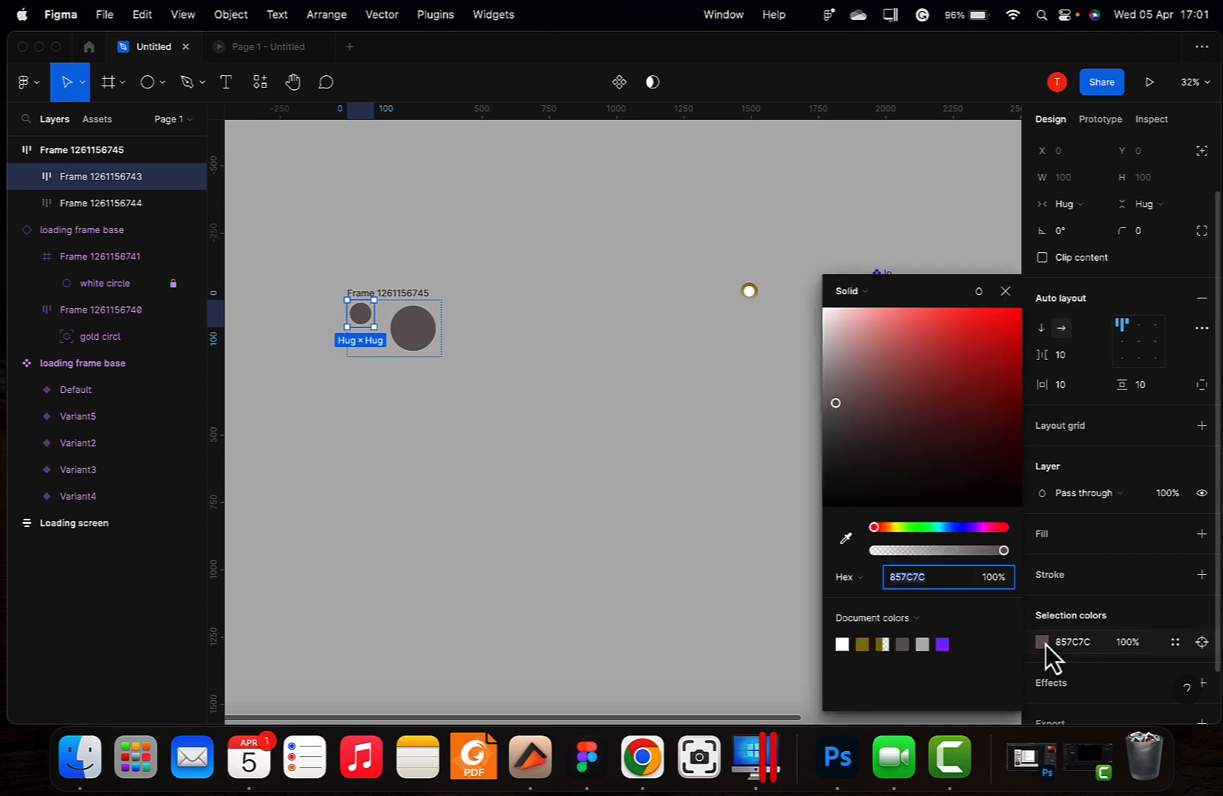
left_click_drag(887, 437, 819, 314)
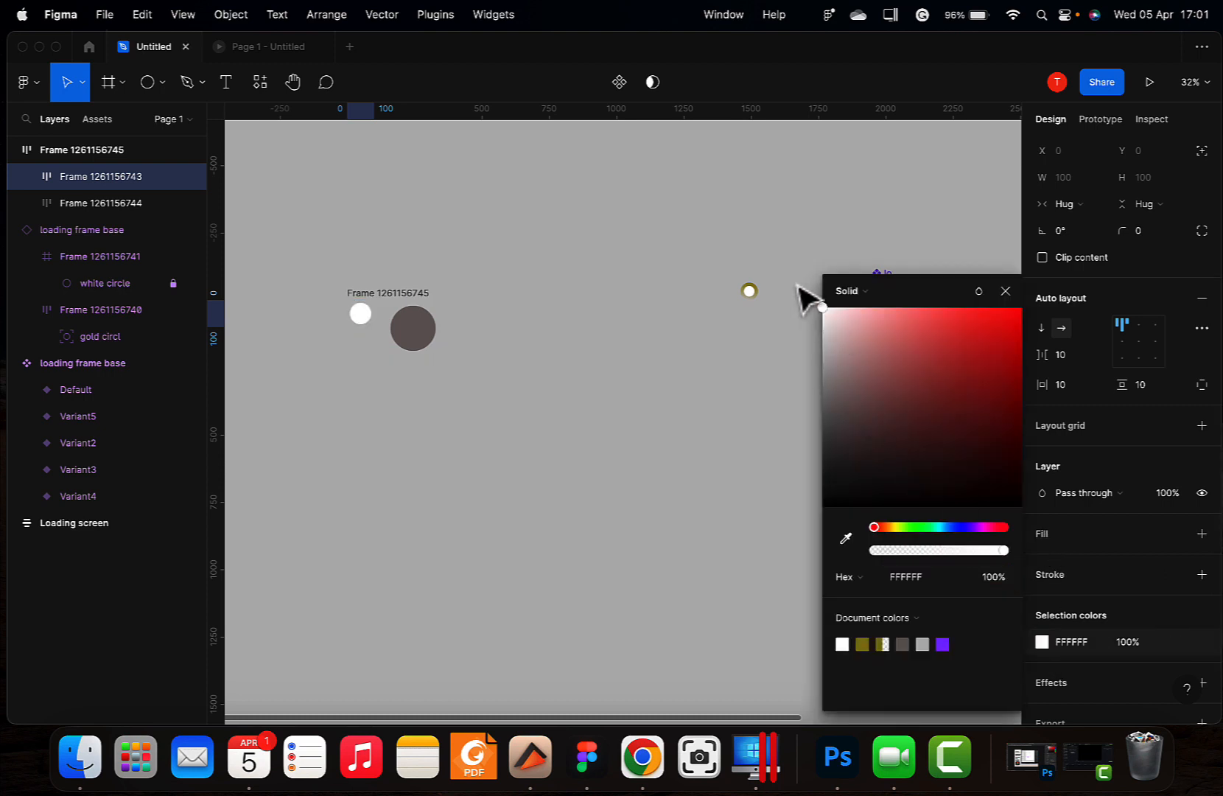
left_click(529, 287)
Step: Select the large circle inside its frame and set its solid fill to green 02D757
left_click(376, 290)
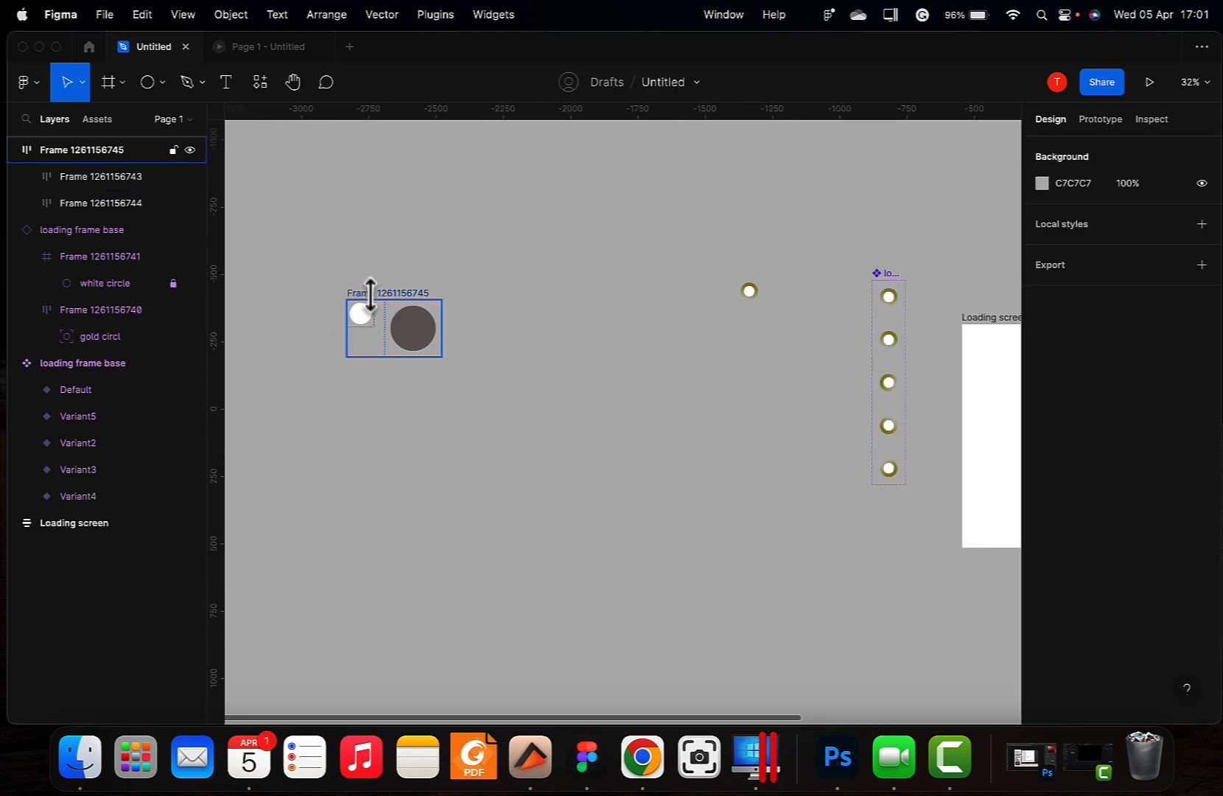
left_click(374, 328)
left_click(409, 340)
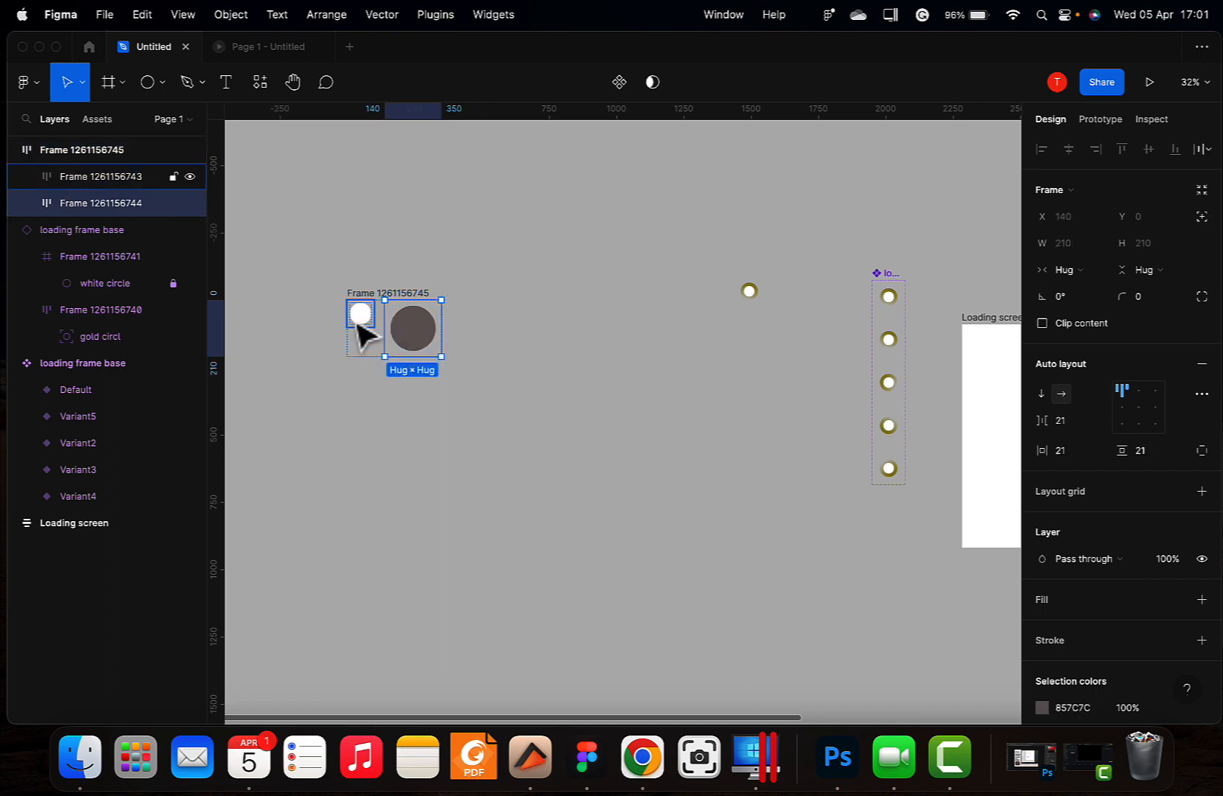
left_click(363, 320)
left_click(398, 340)
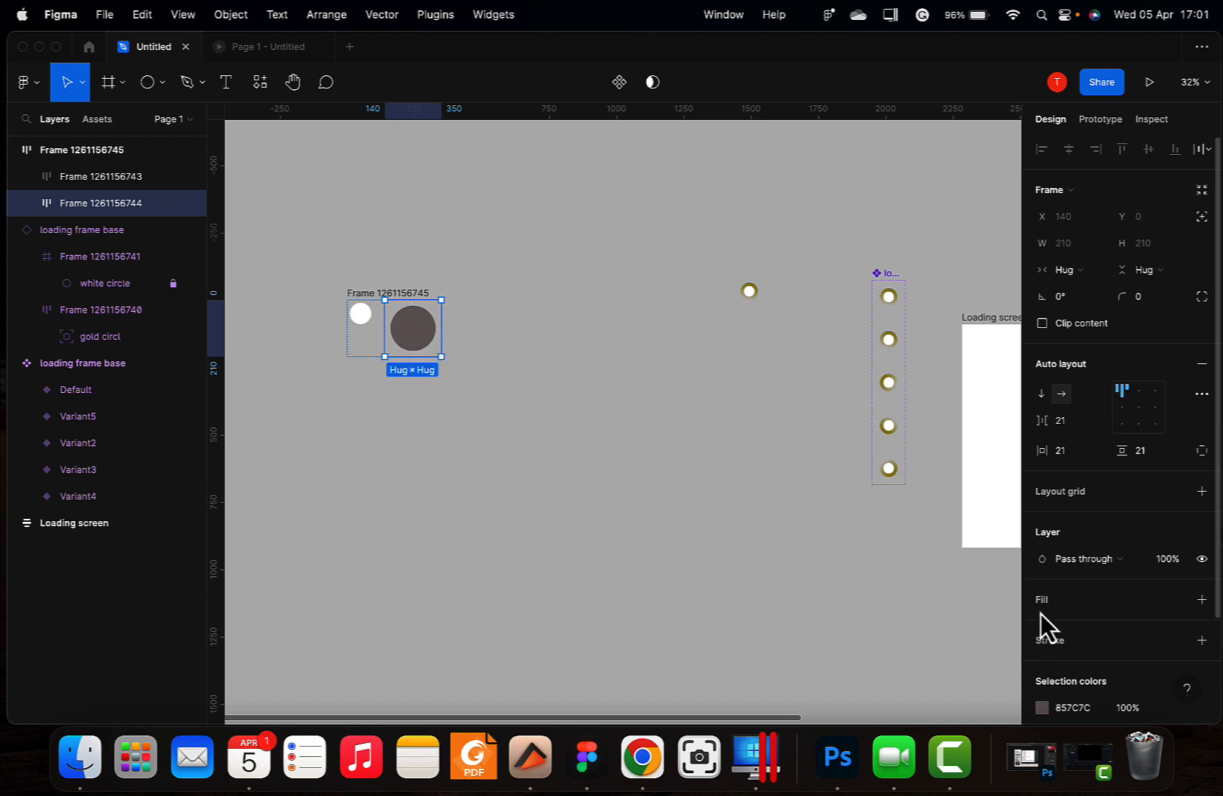
double_click(415, 331)
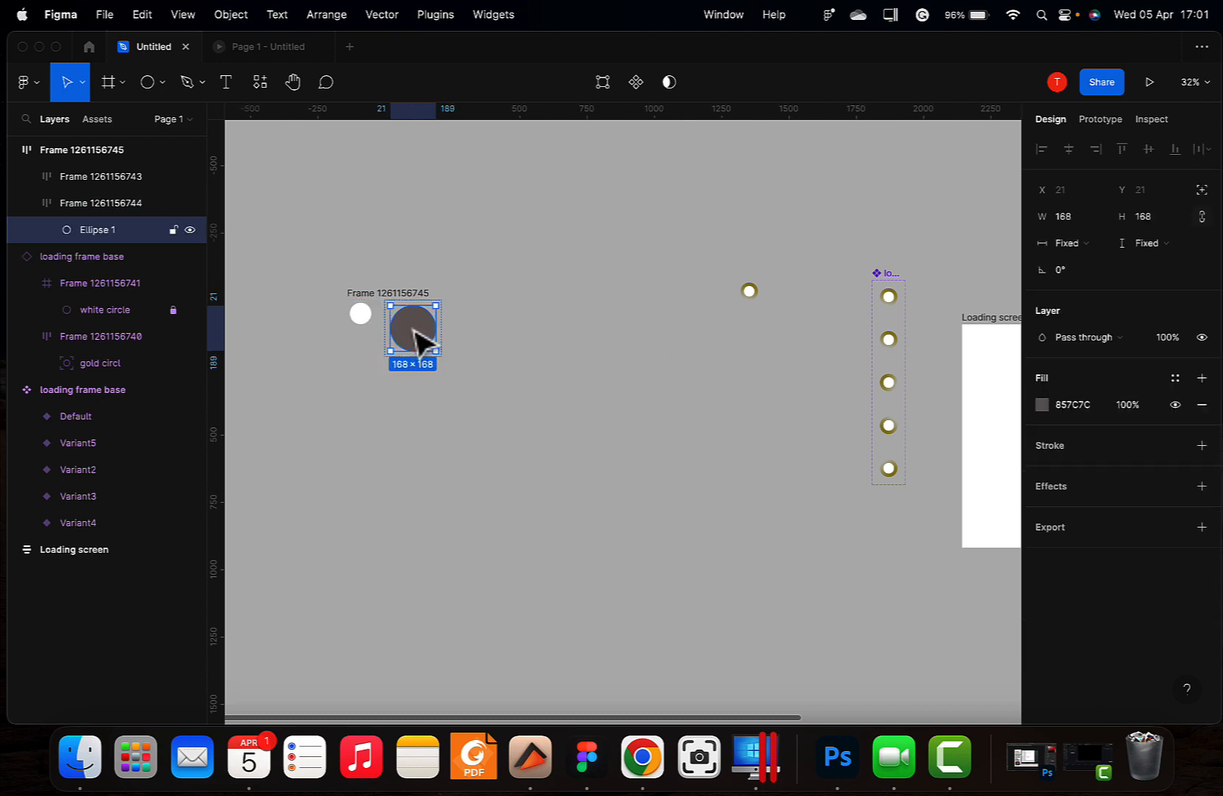
left_click(1041, 404)
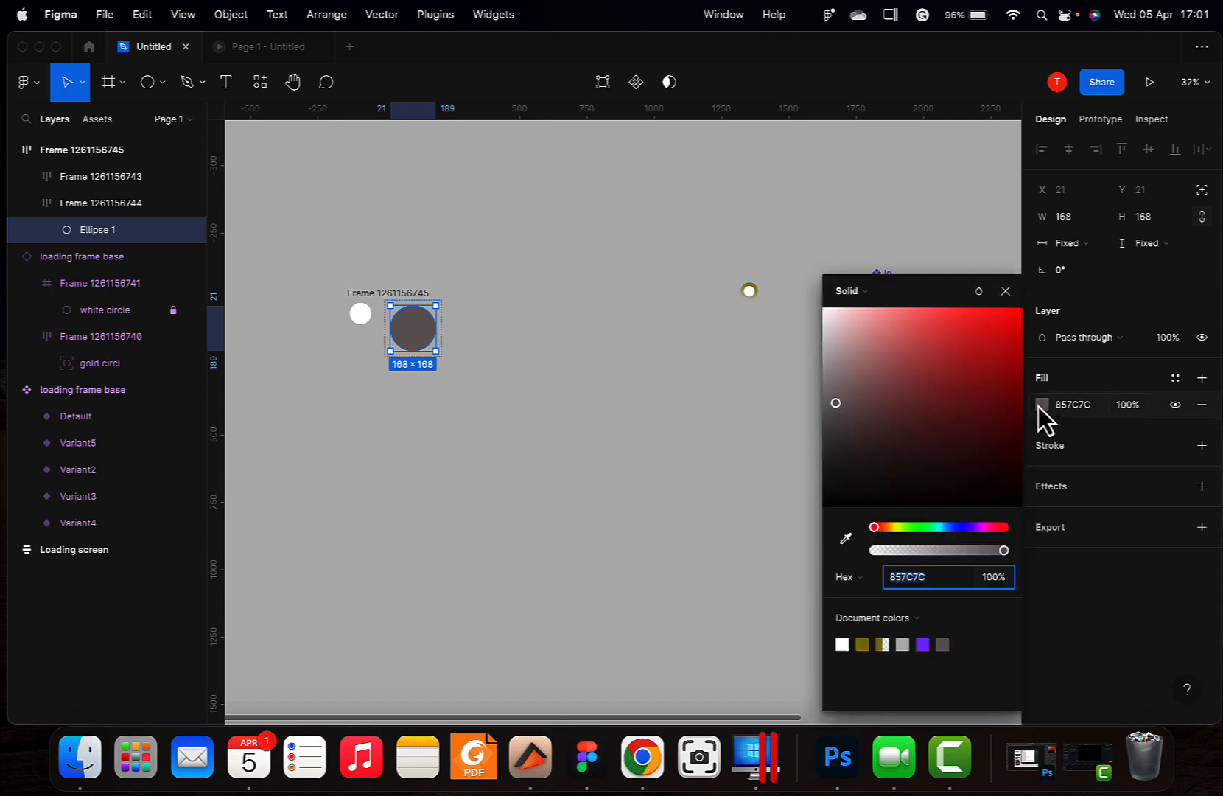
left_click(927, 530)
left_click_drag(991, 364, 1022, 341)
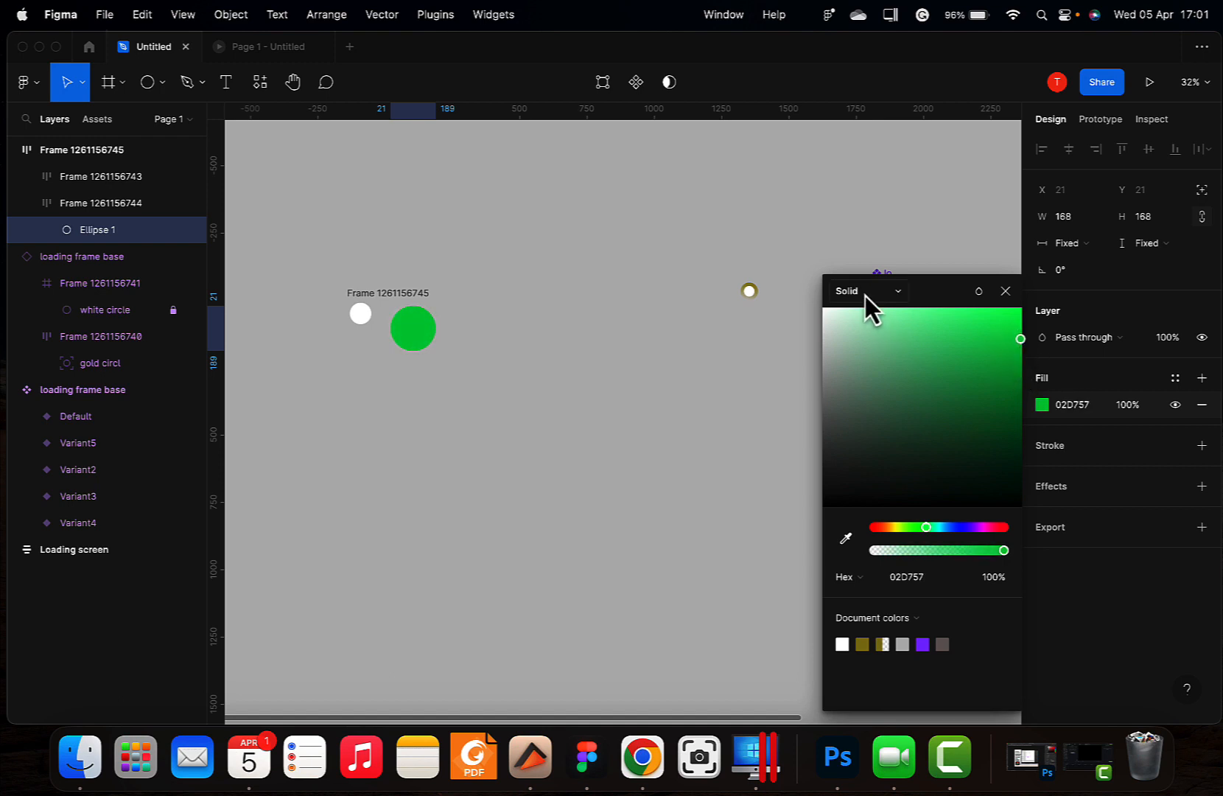
Step: Change the large circle's fill to a linear gradient and darken its opaque green stop to 05B84D
left_click(865, 296)
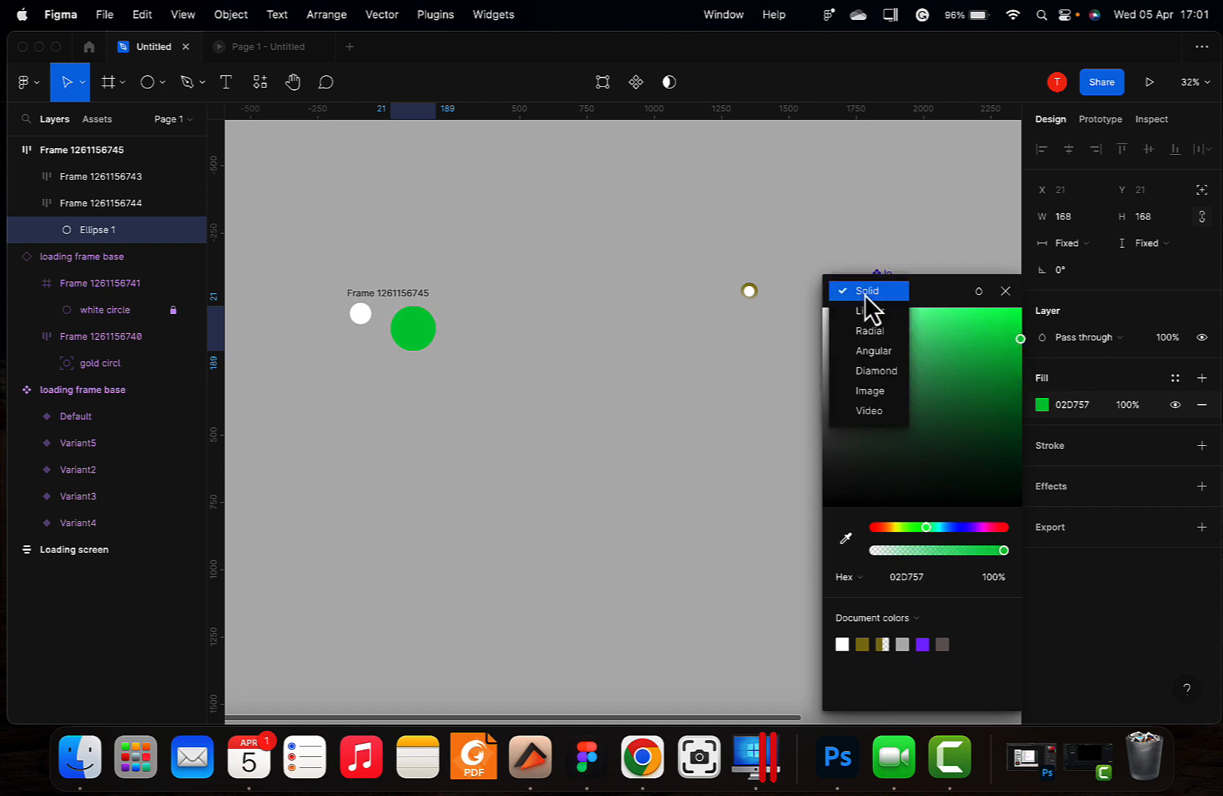
left_click(870, 333)
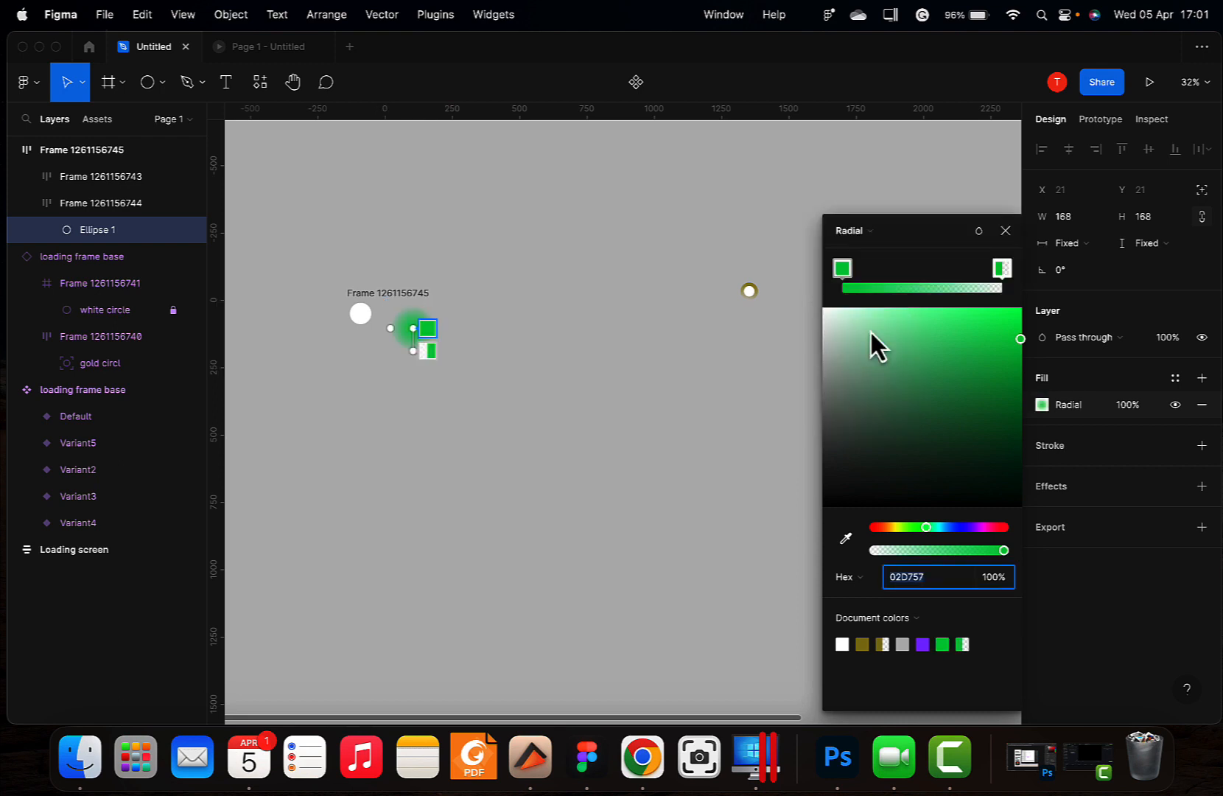
left_click(869, 235)
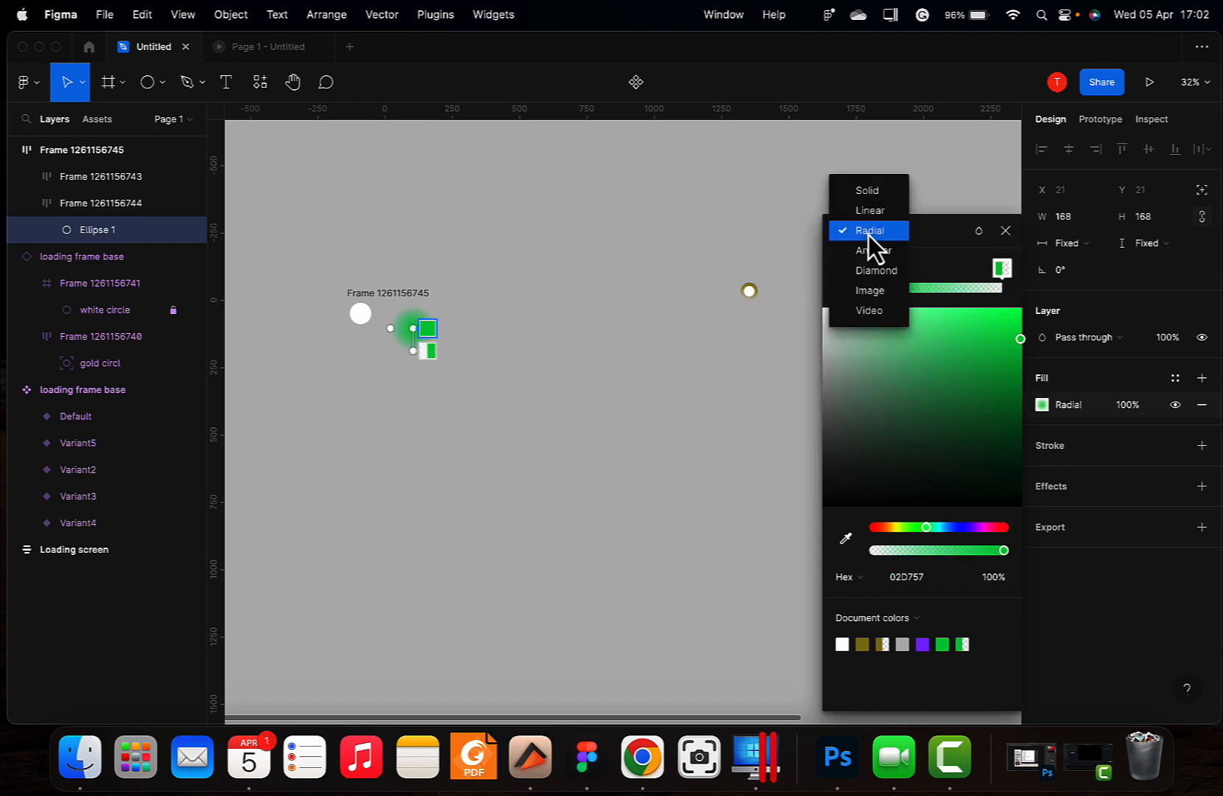
left_click(869, 212)
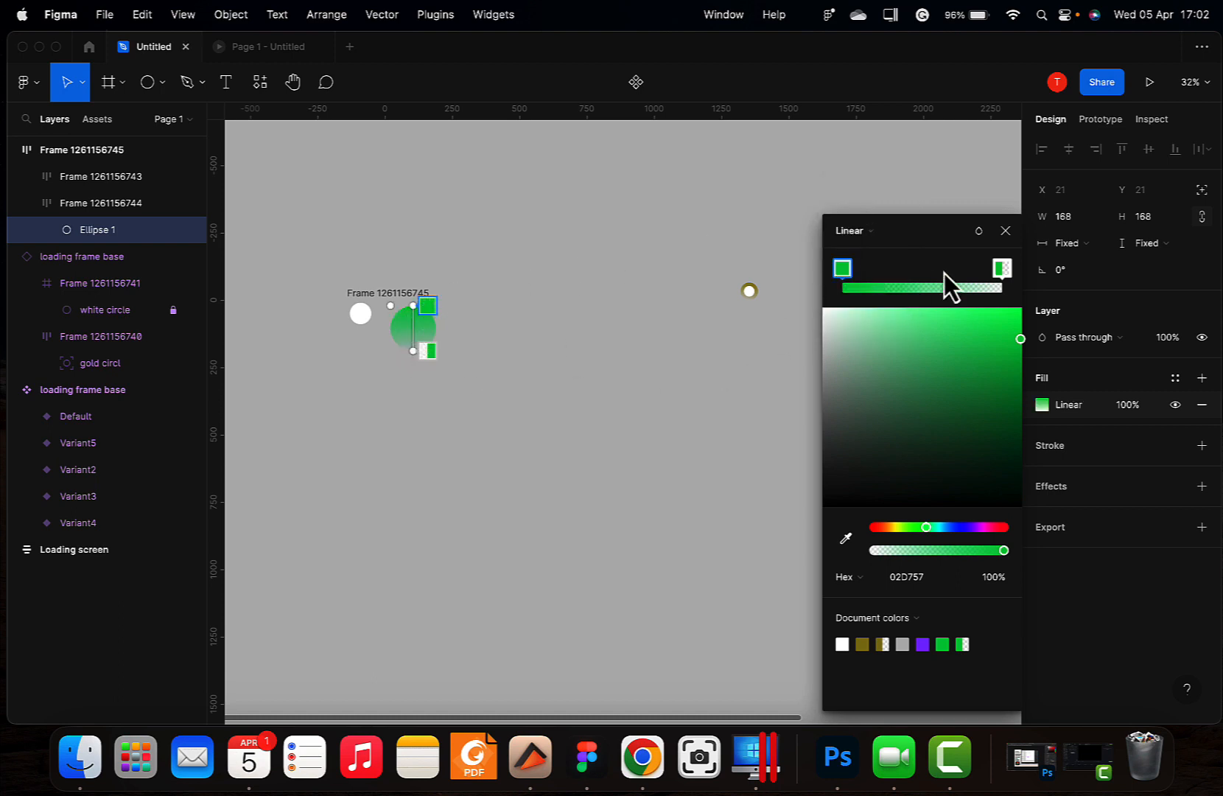
left_click_drag(991, 396, 1003, 368)
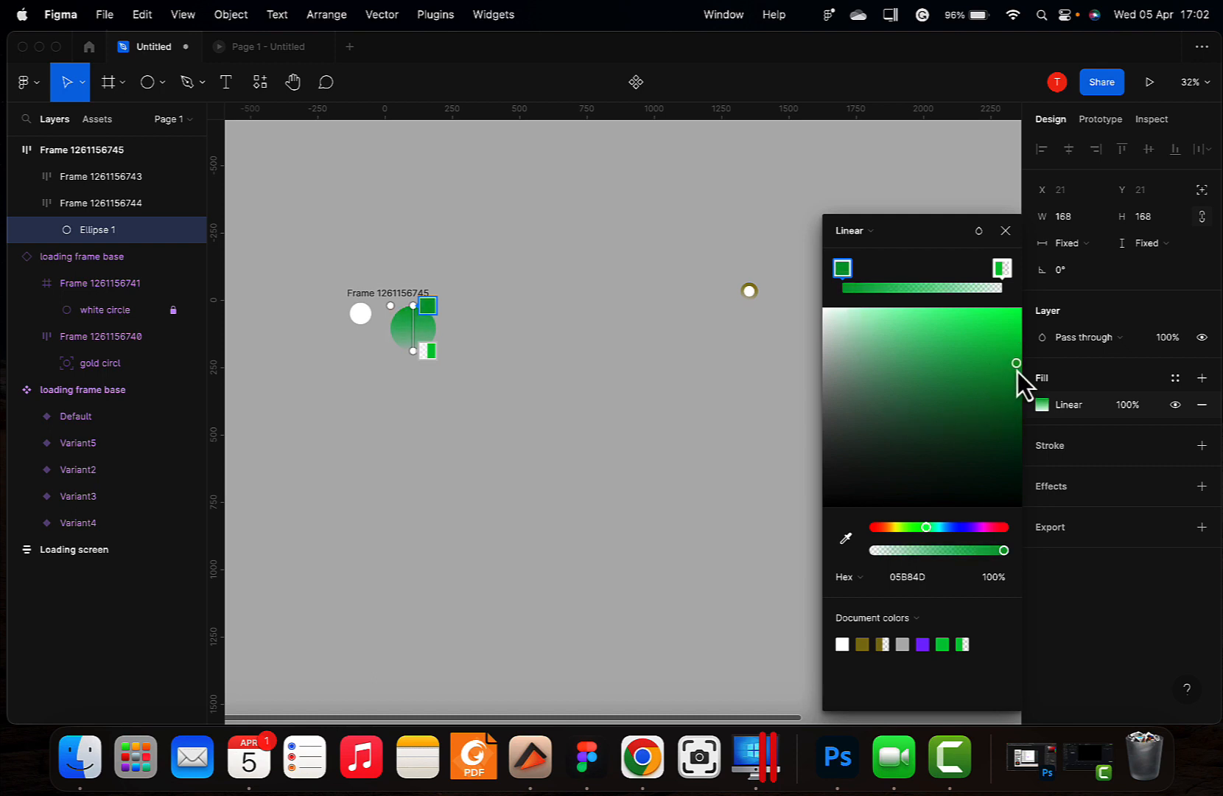
Step: Remove auto layout from the small white circle's frame and from the large green circle's frame
key("Escape")
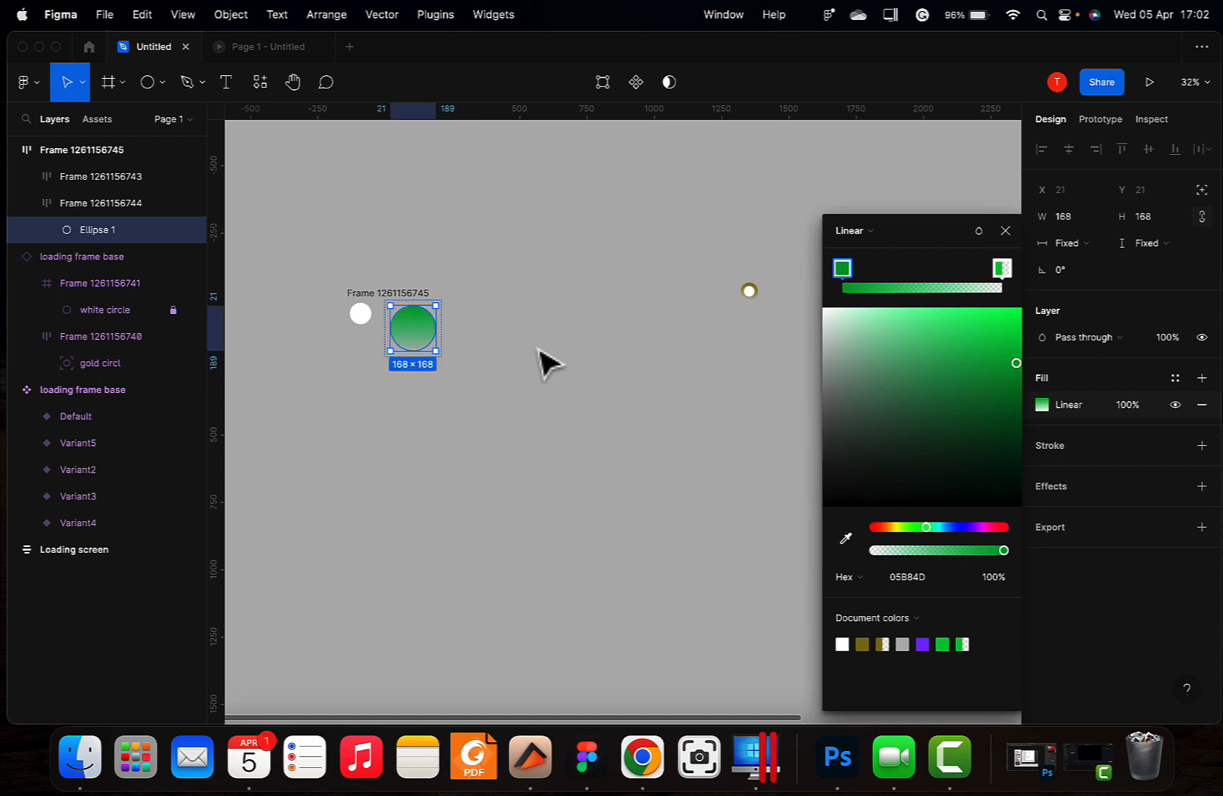
left_click(482, 343)
left_click(424, 343)
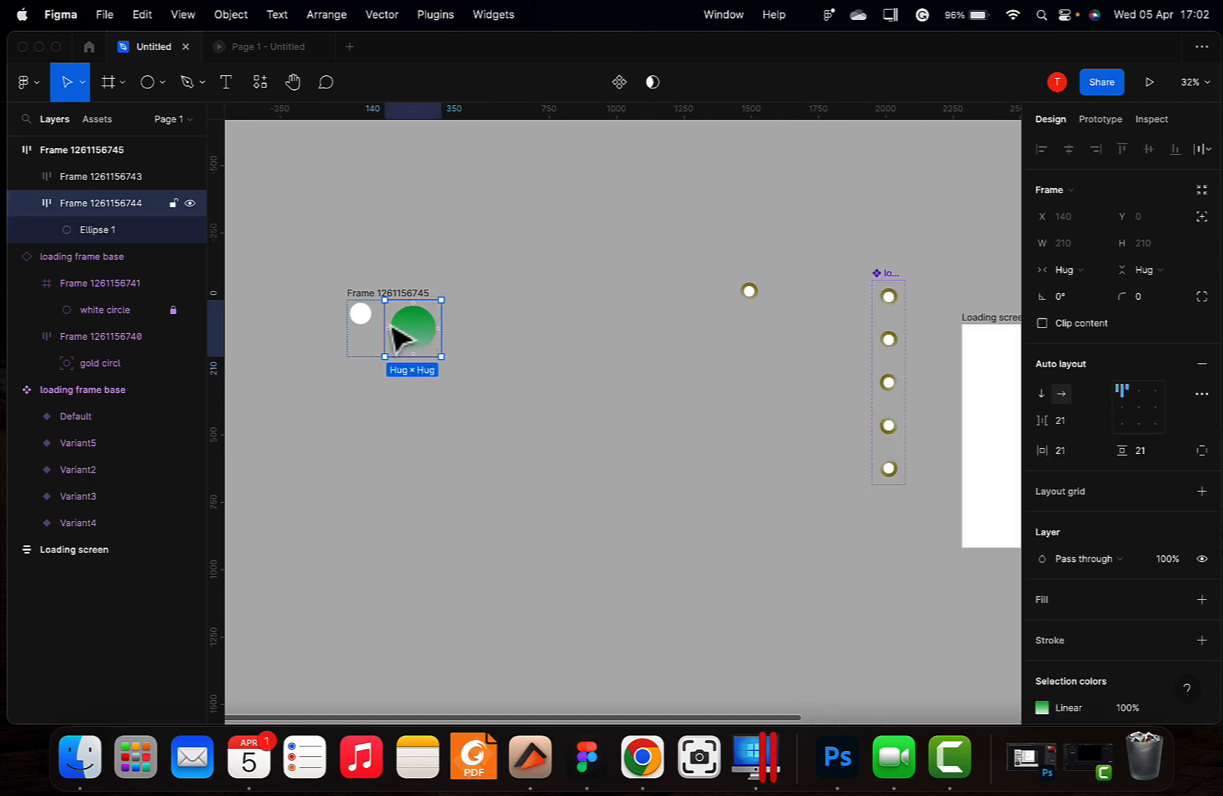
left_click(364, 293)
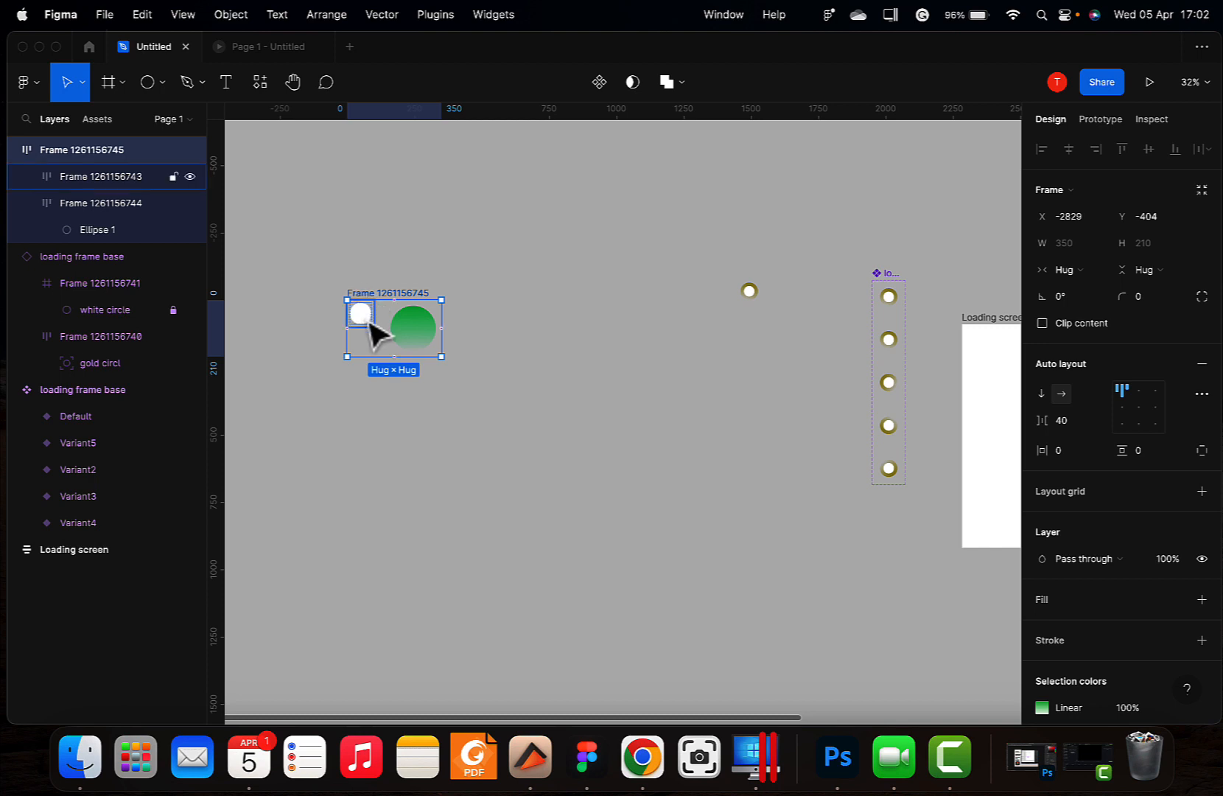
left_click(365, 322)
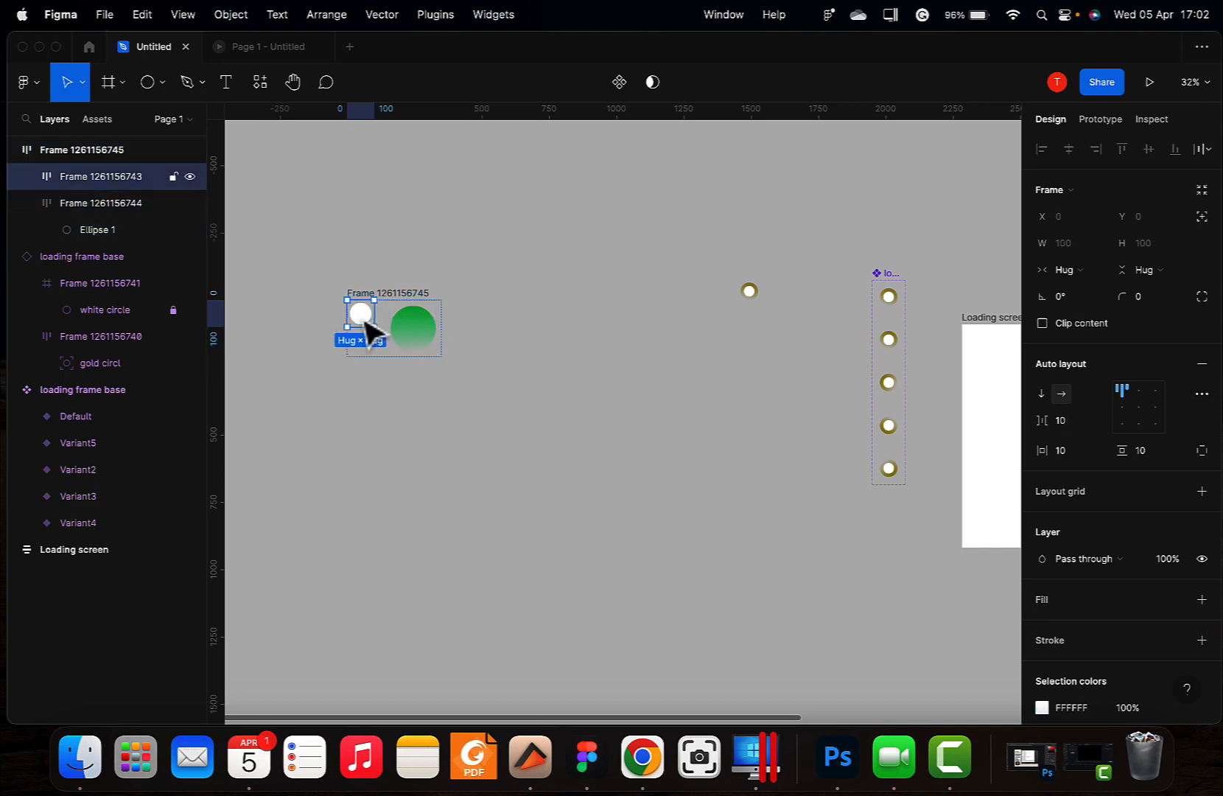
left_click(1202, 364)
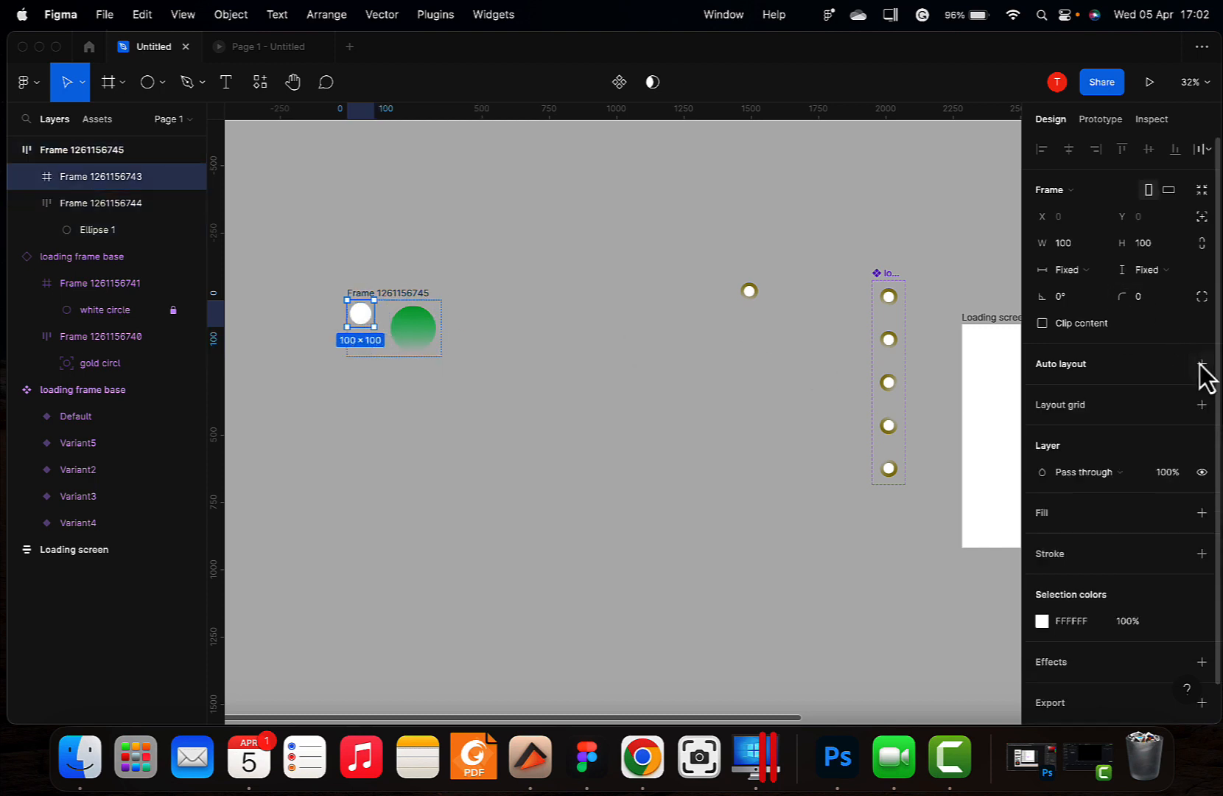
left_click(411, 337)
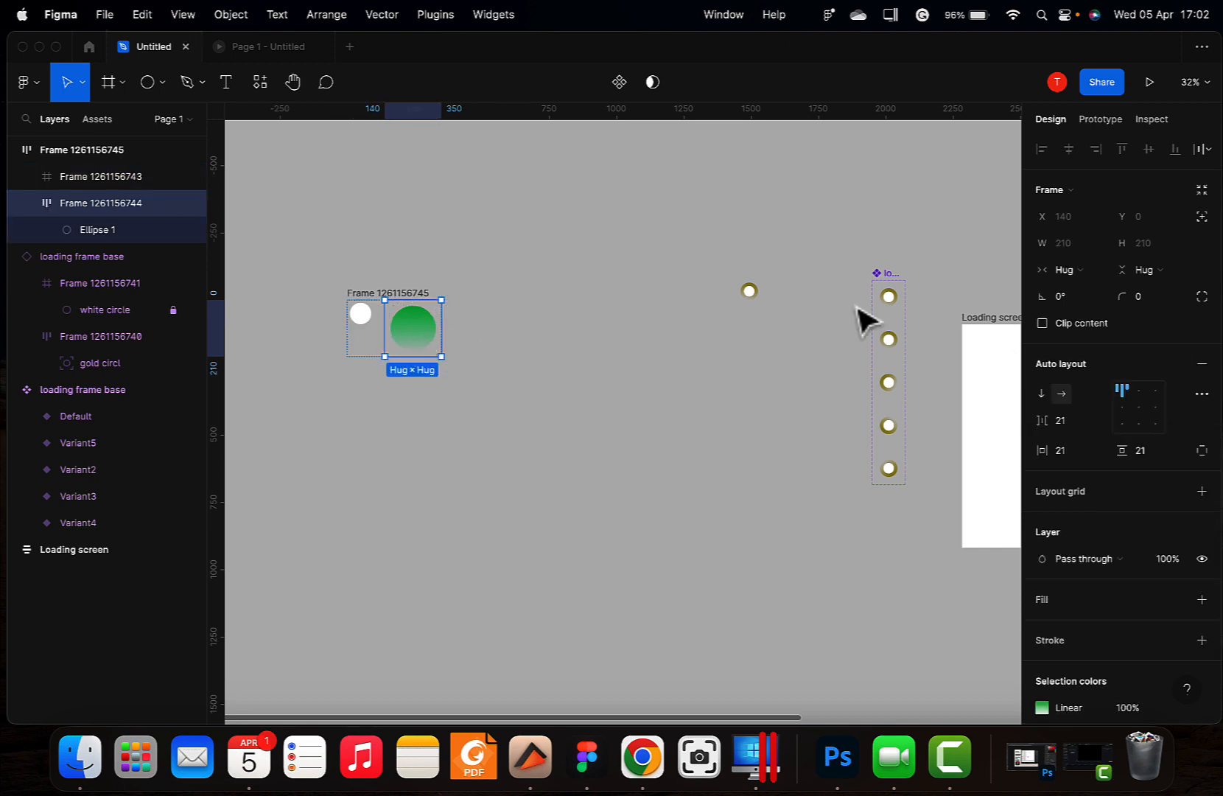
left_click(1201, 366)
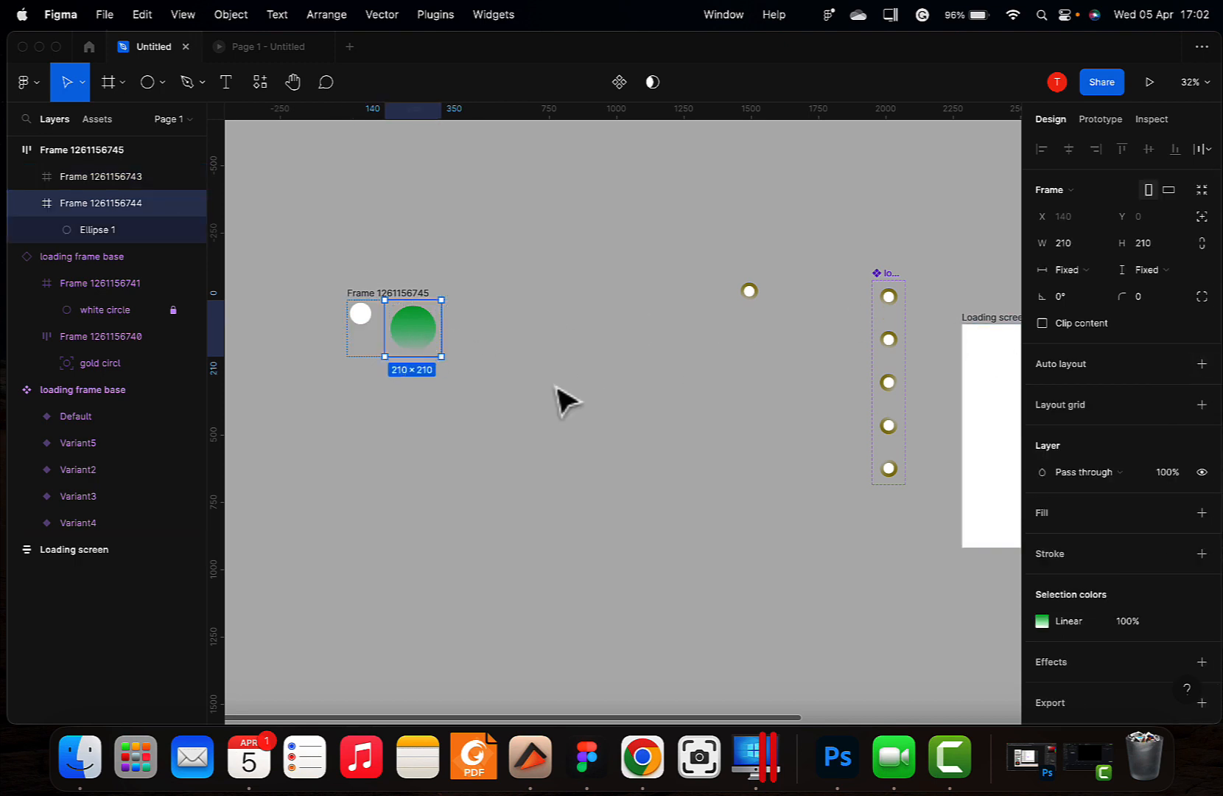
Step: Remove auto layout from the outer frame that holds both circle frames
left_click(454, 417)
left_click(366, 309)
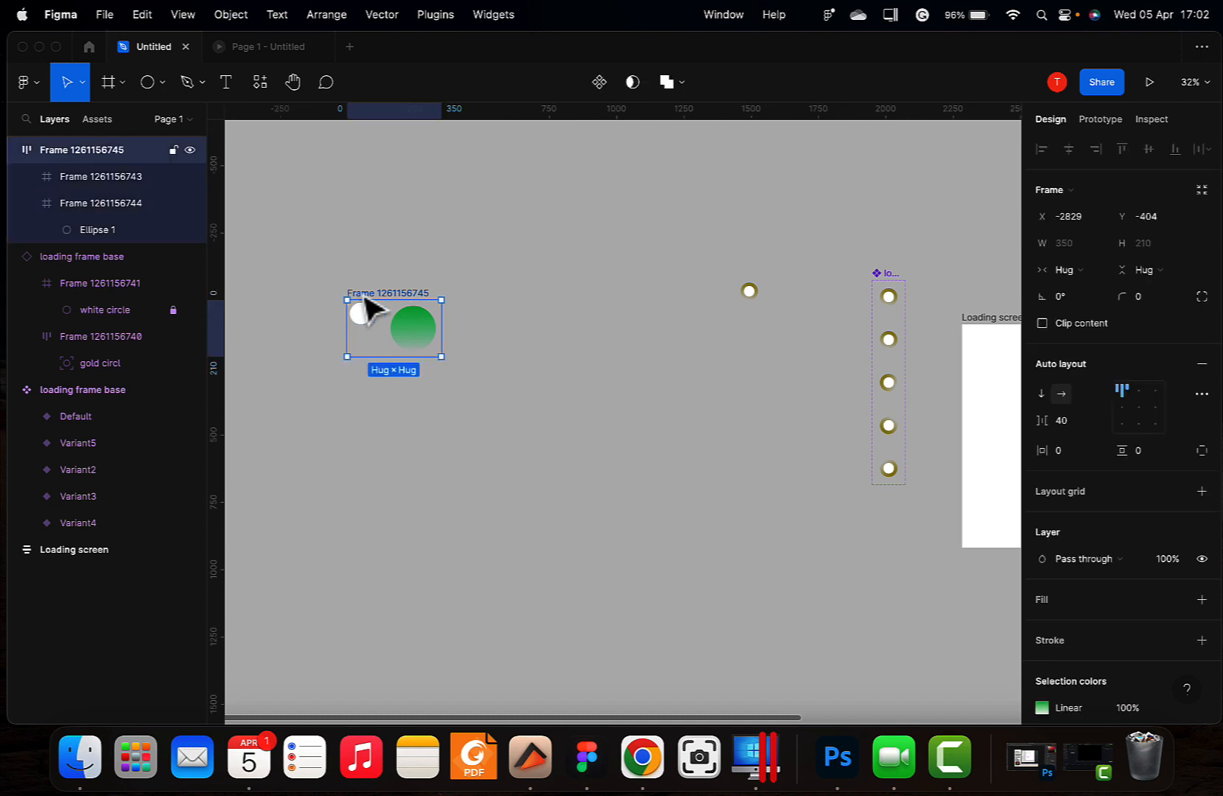
left_click(1202, 364)
left_click(438, 461)
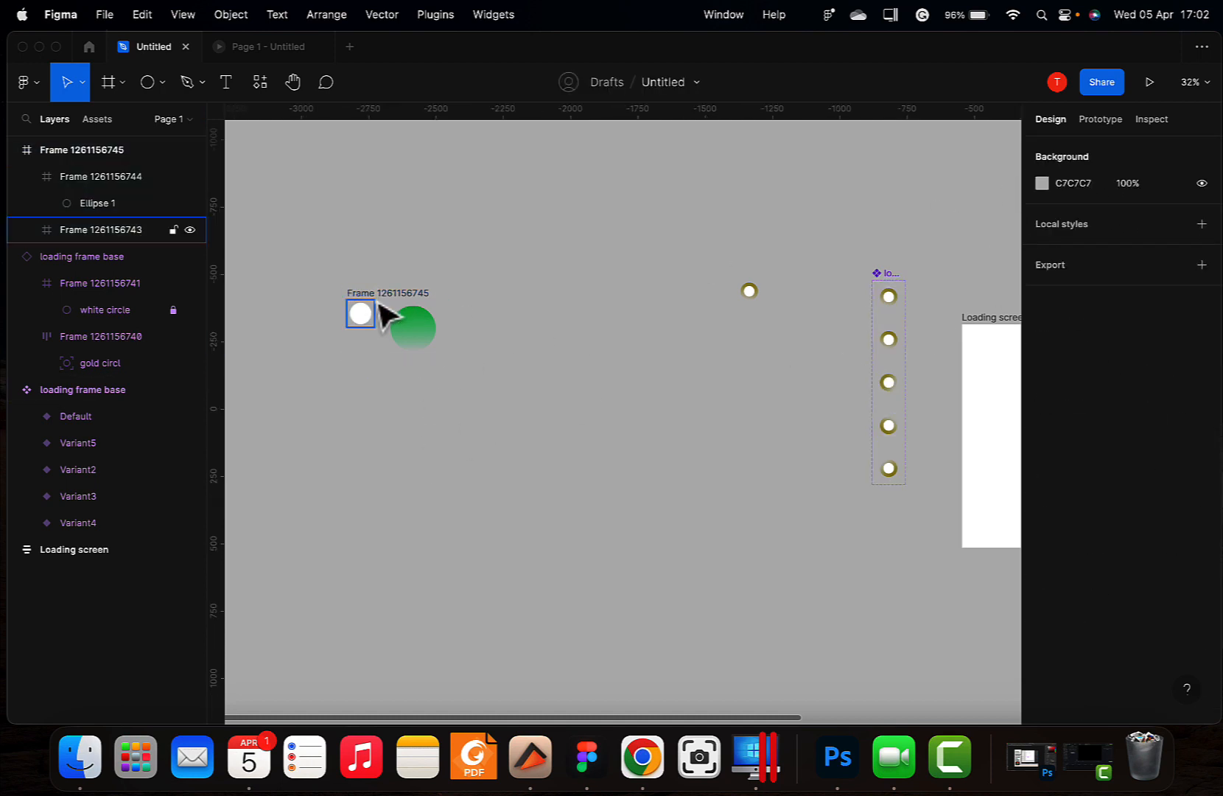
Step: Centre the two circles on each other inside the outer frame and send the green circle's frame to the back
left_click(382, 314)
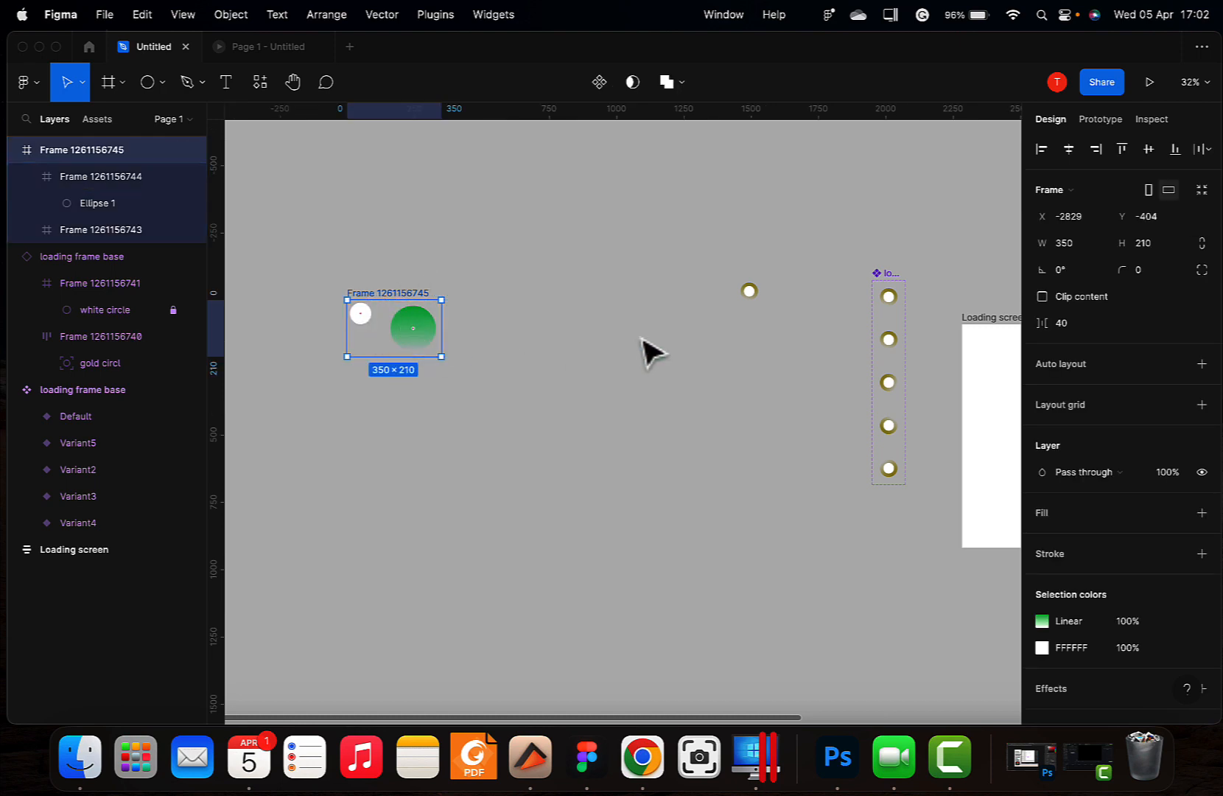
left_click(1068, 150)
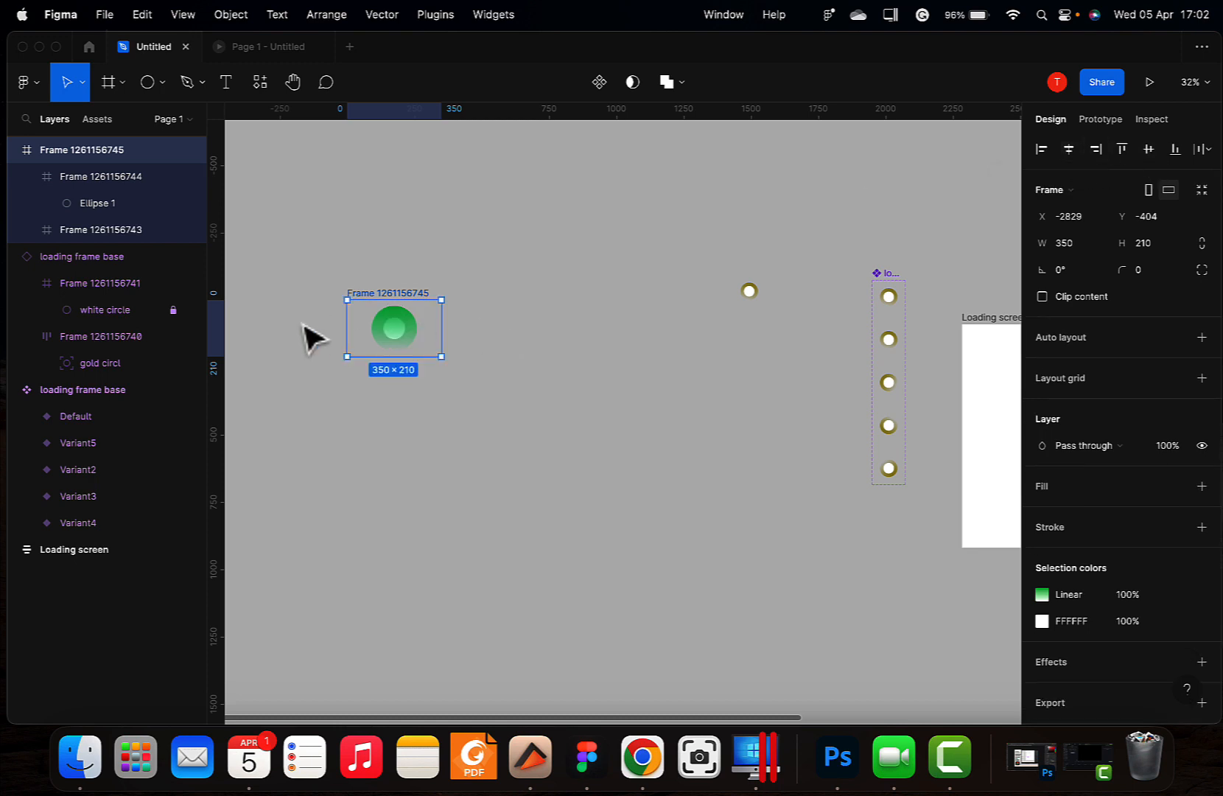
left_click(396, 337)
right_click(383, 323)
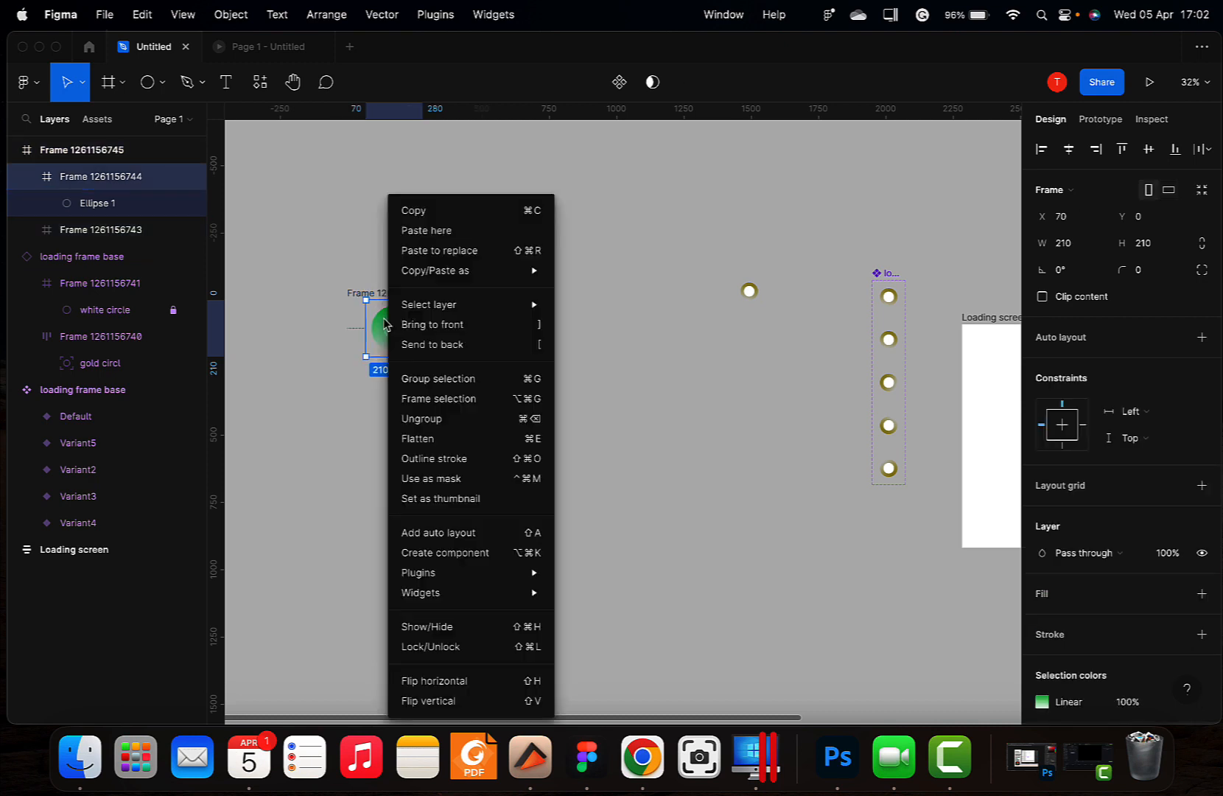
left_click(421, 345)
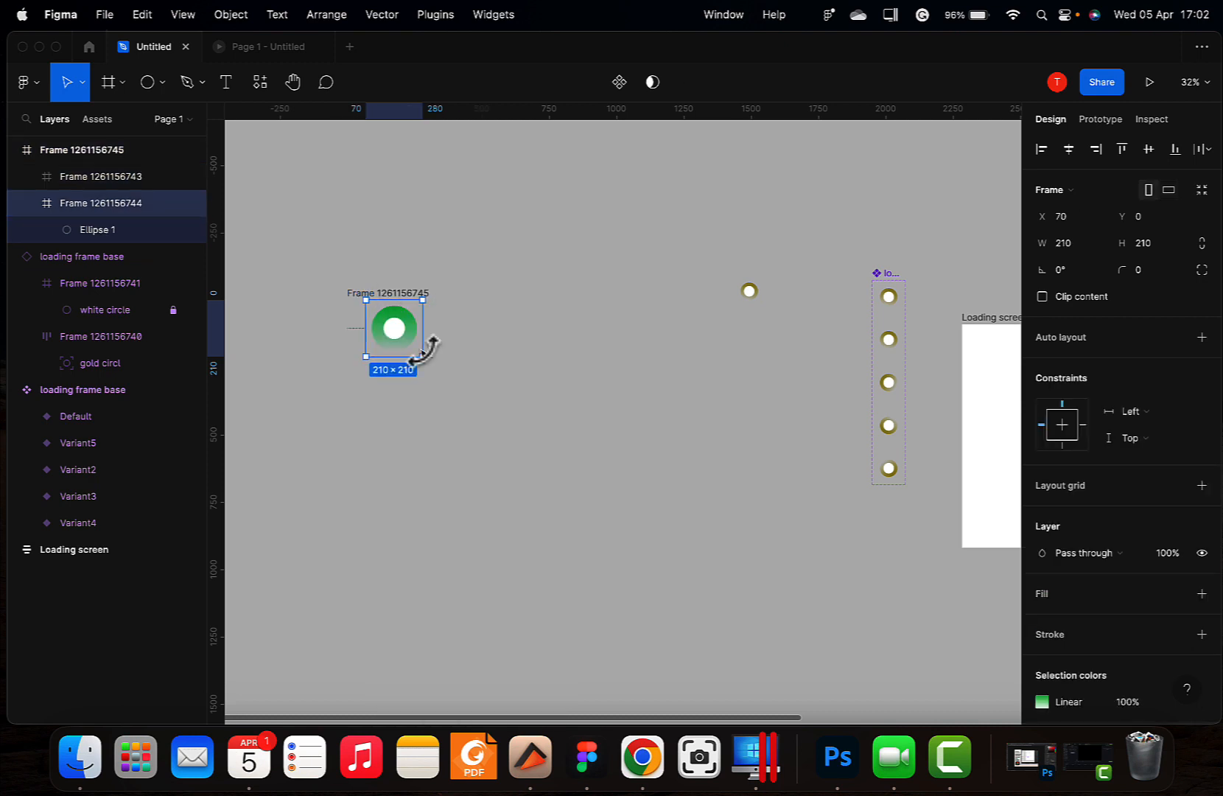
left_click(466, 348)
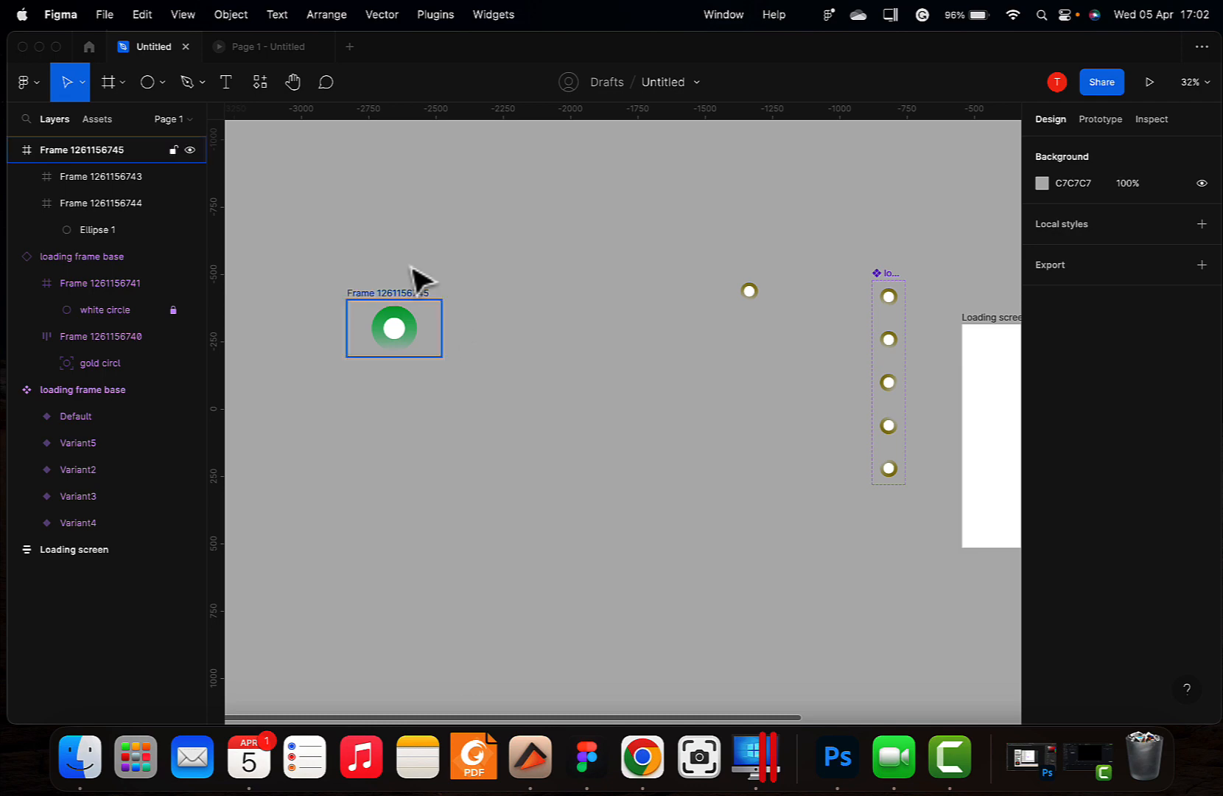
Step: Turn the green circle loading frame into a component and add a second variant to it
left_click(398, 298)
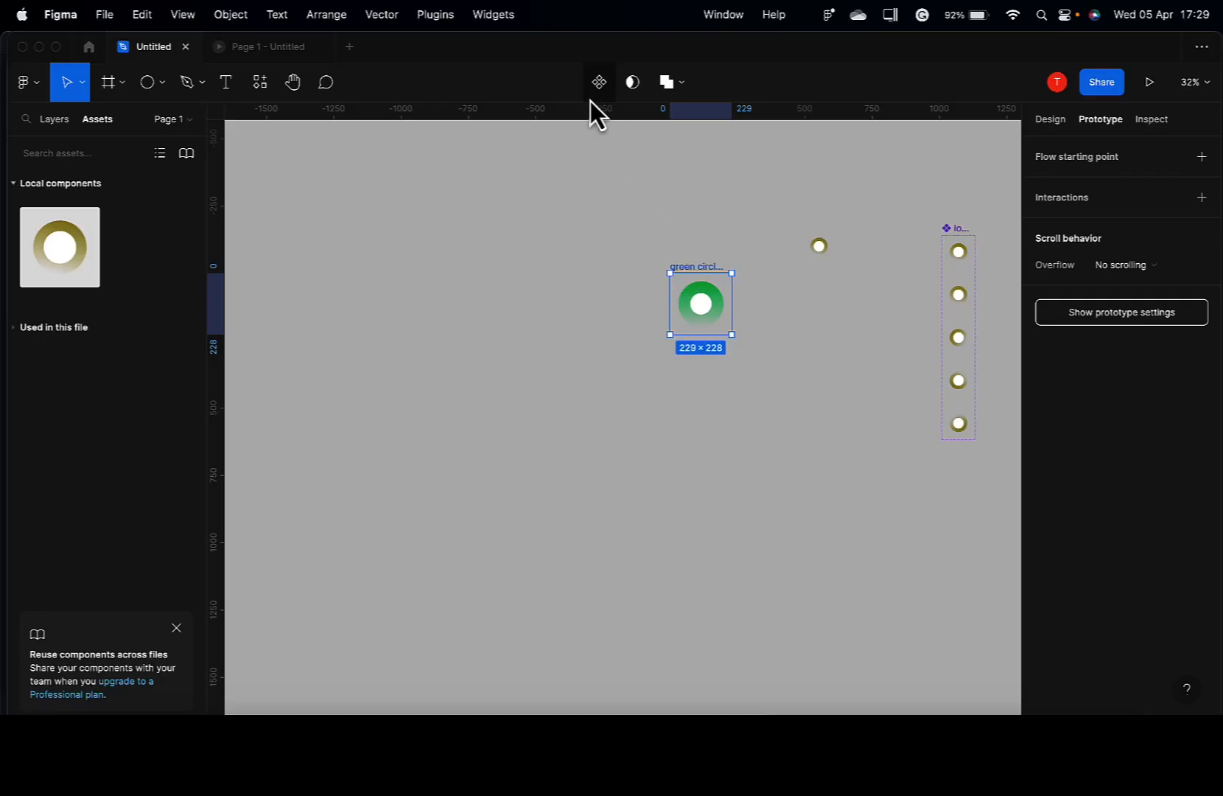
left_click(596, 94)
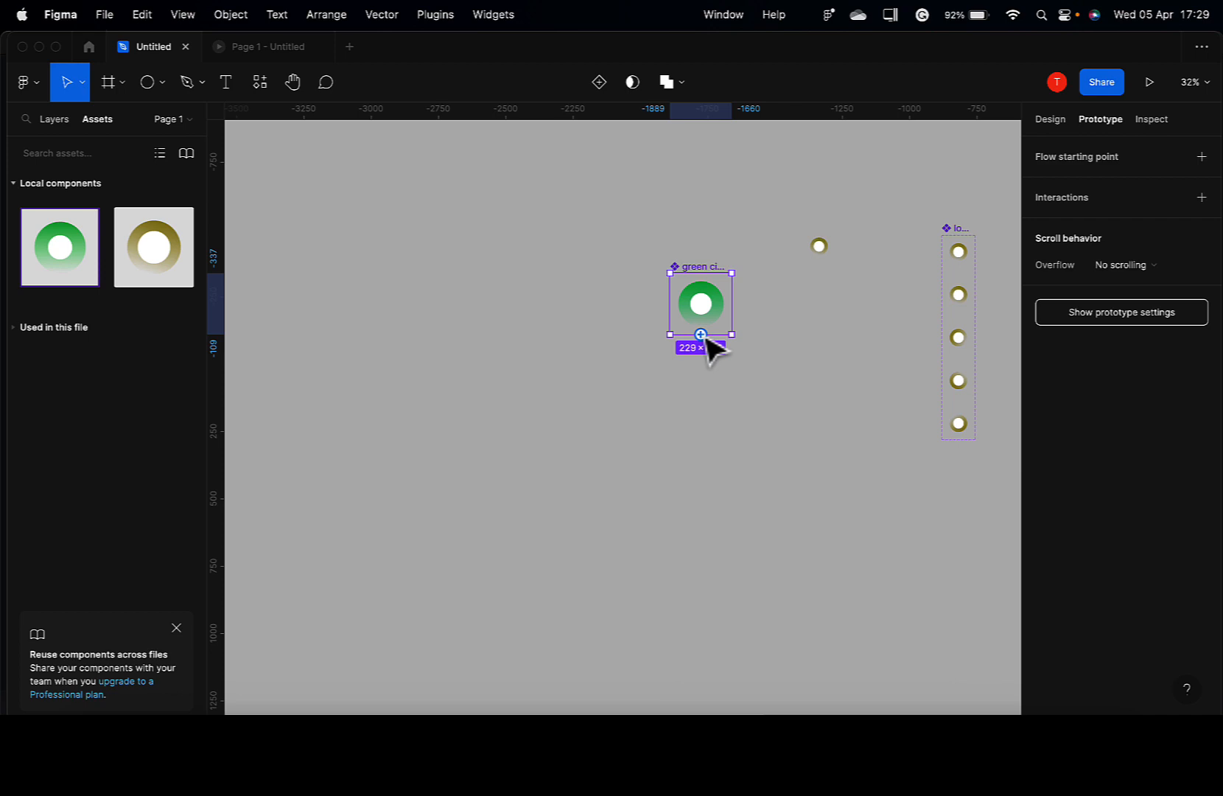
left_click(595, 88)
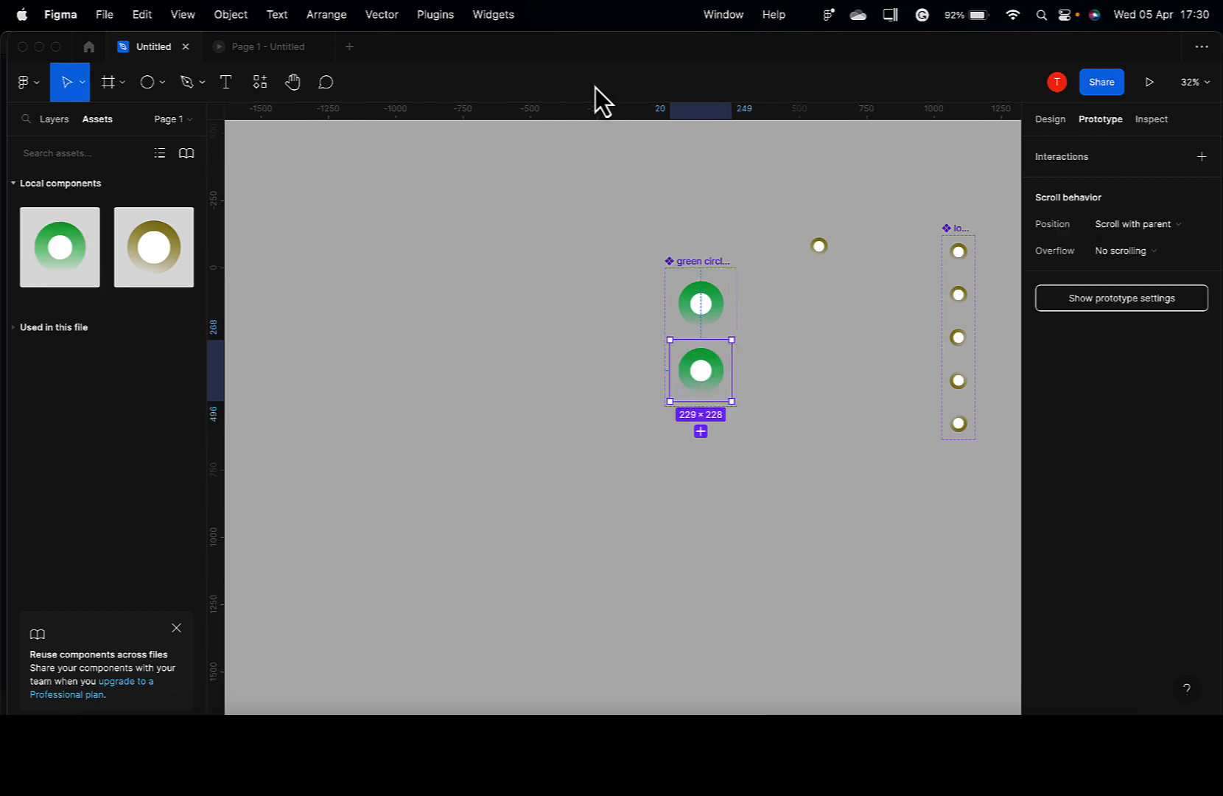
Step: Add a vertical auto layout to the green circle loading component set
left_click(715, 263)
left_click(1040, 124)
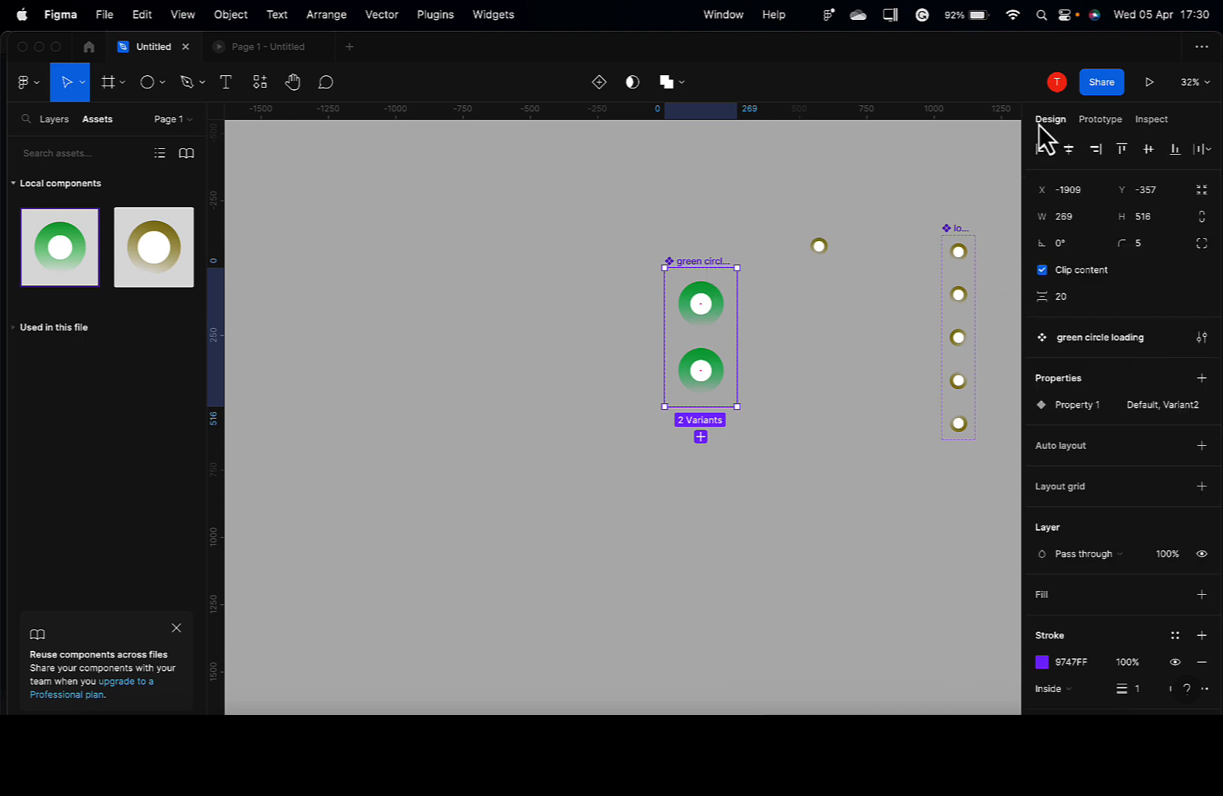
left_click(1201, 446)
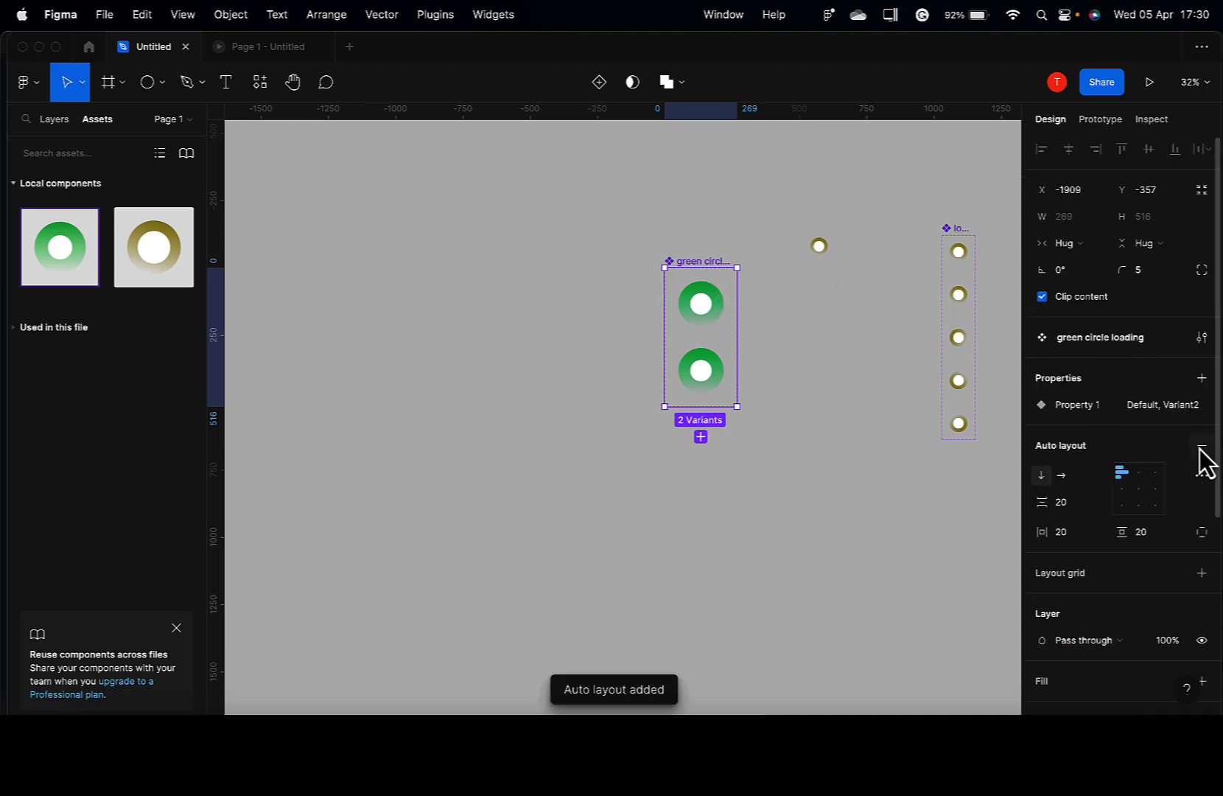
Step: Add a third and a fourth variant and set the component set's vertical spacing to 41
left_click(700, 438)
left_click(701, 497)
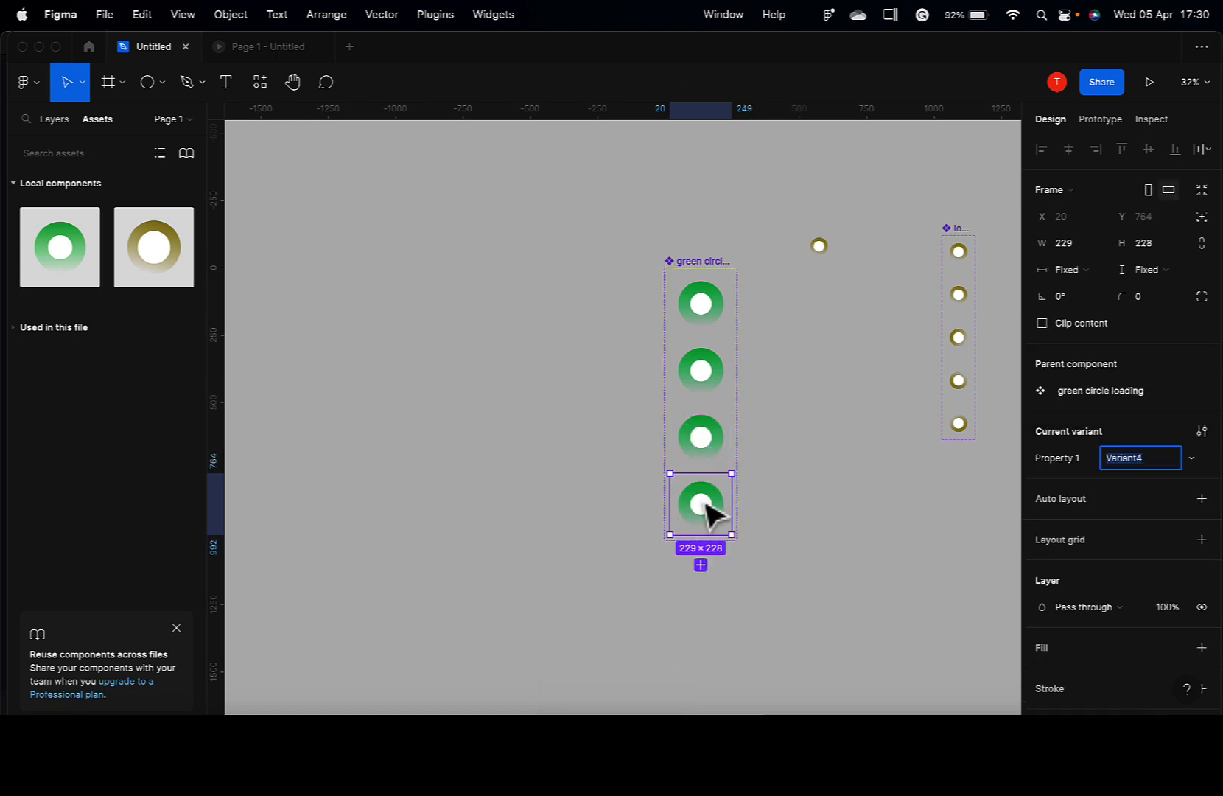
left_click(697, 268)
mouse_move(1039, 501)
left_mouse_down()
mouse_move(1026, 490)
mouse_move(1042, 503)
left_mouse_up()
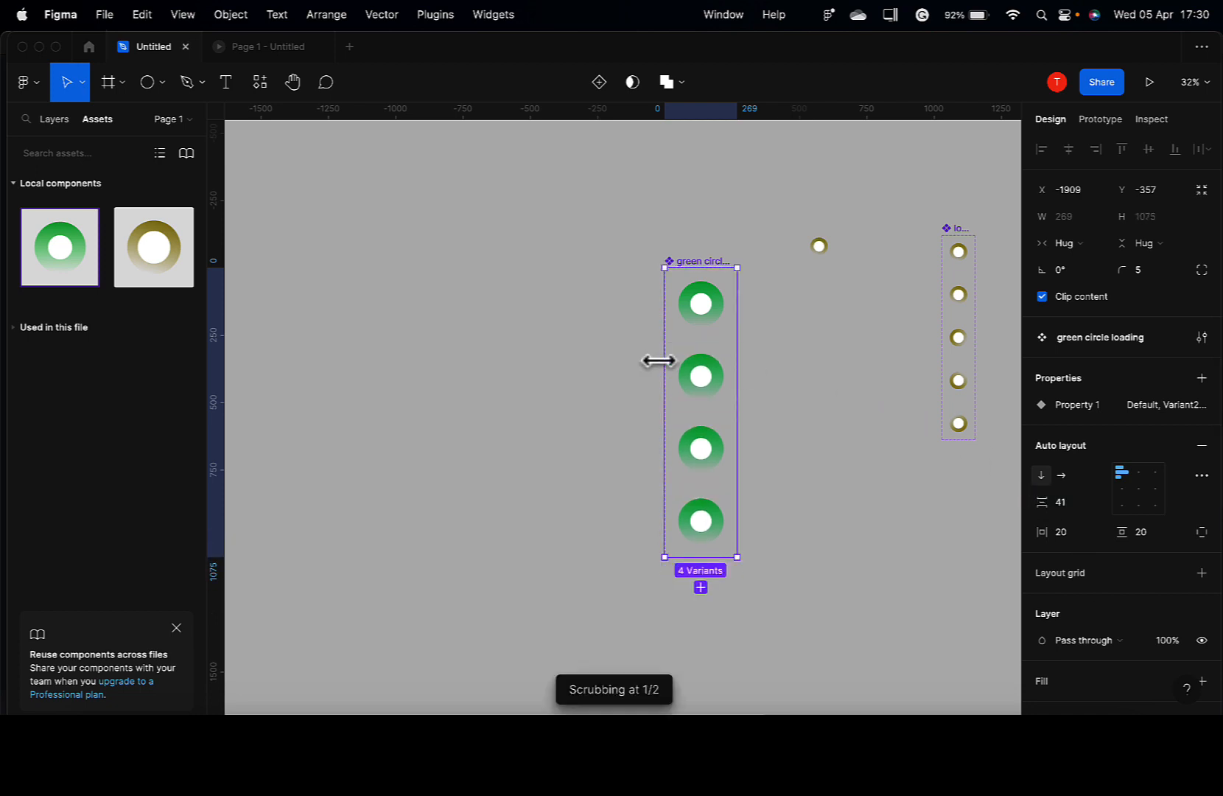
Step: Rename the variant property to Type and name the first variant 1
left_click(698, 316)
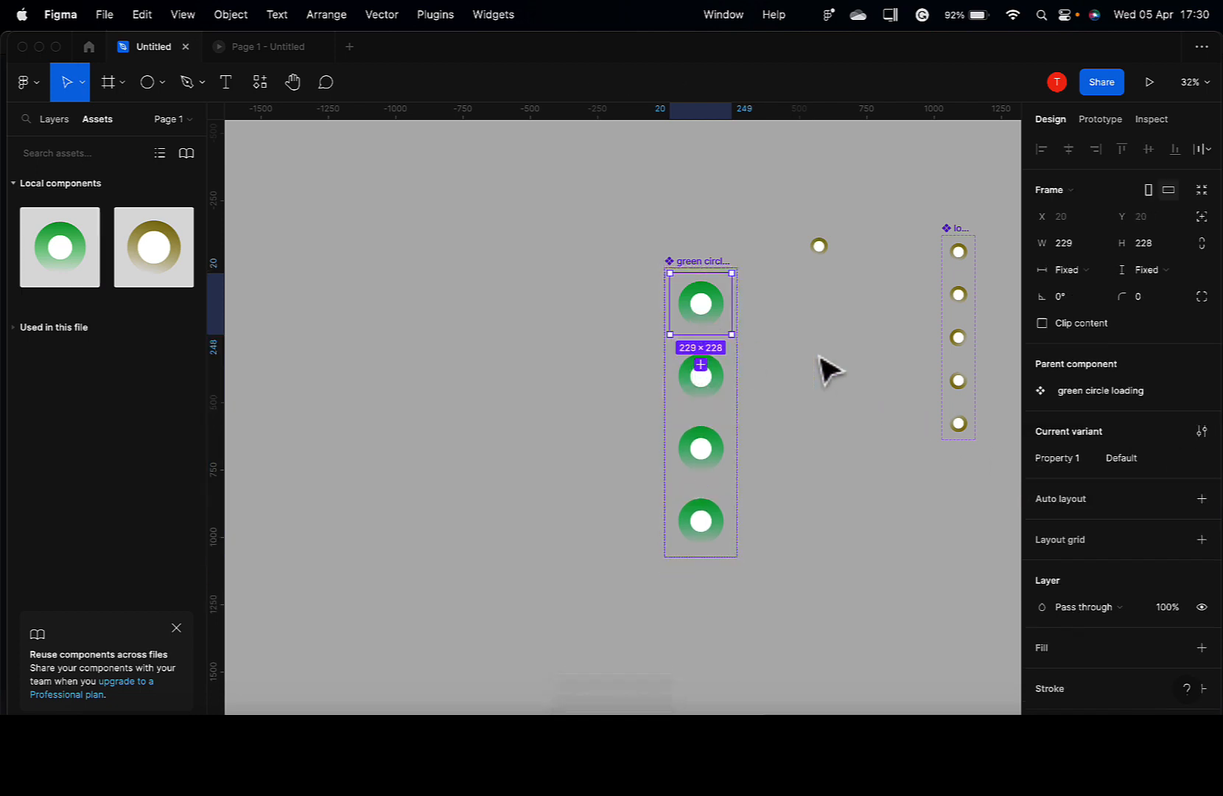
double_click(1060, 463)
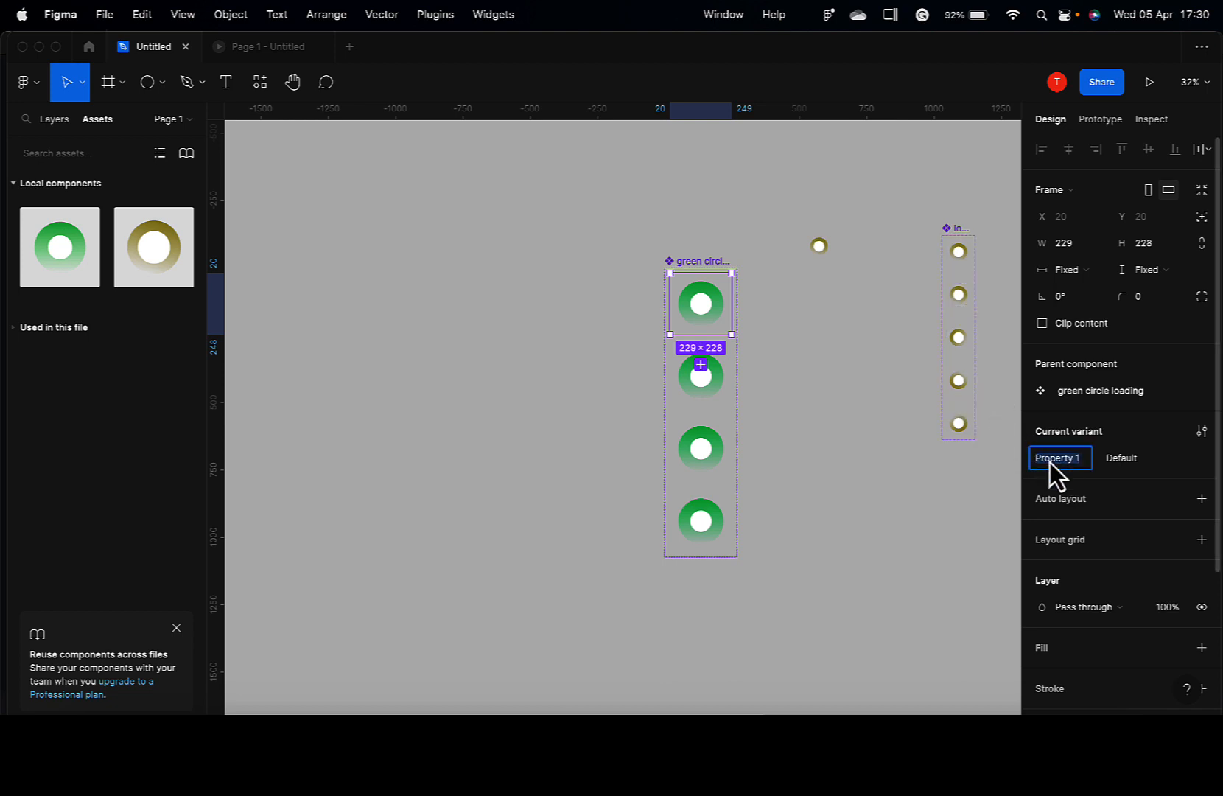
type("Type")
left_click(1127, 465)
type("1")
Step: Name the second, third and fourth variants 2, 3 and 4 in the Type property
left_click(700, 397)
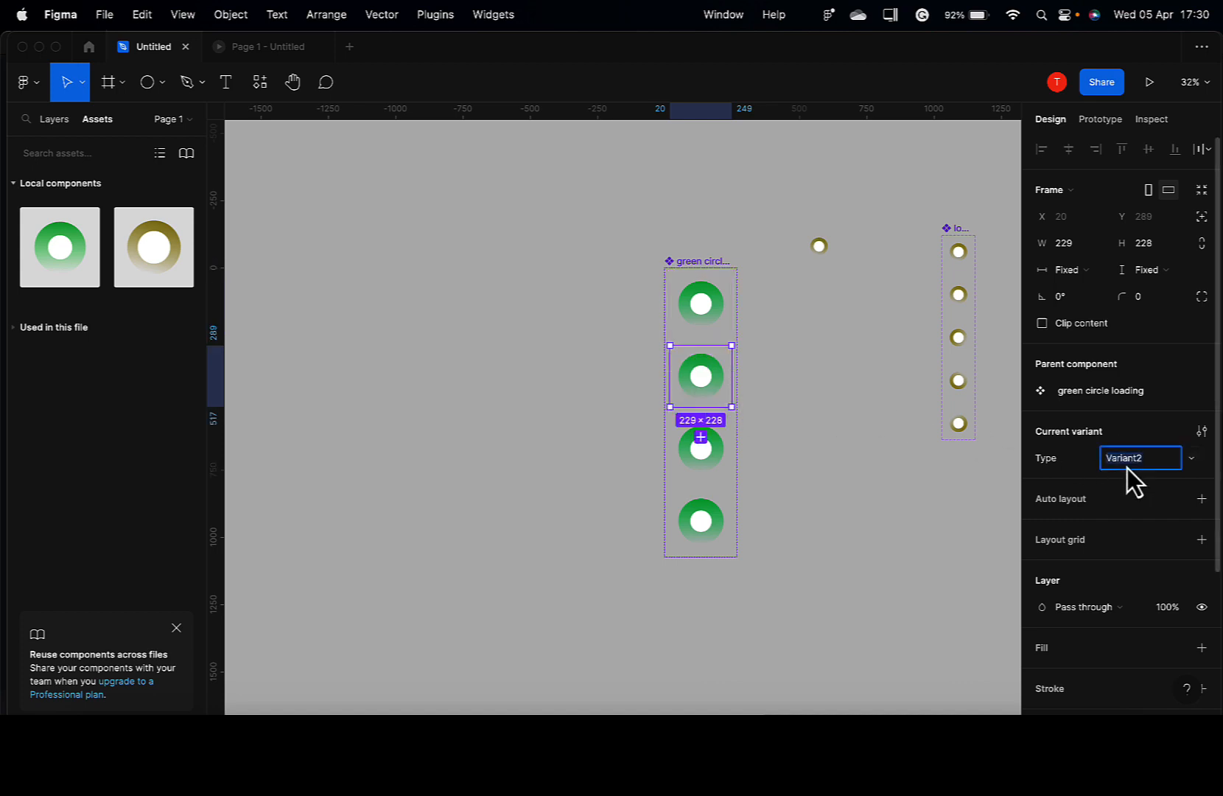
type("3")
left_click(709, 462)
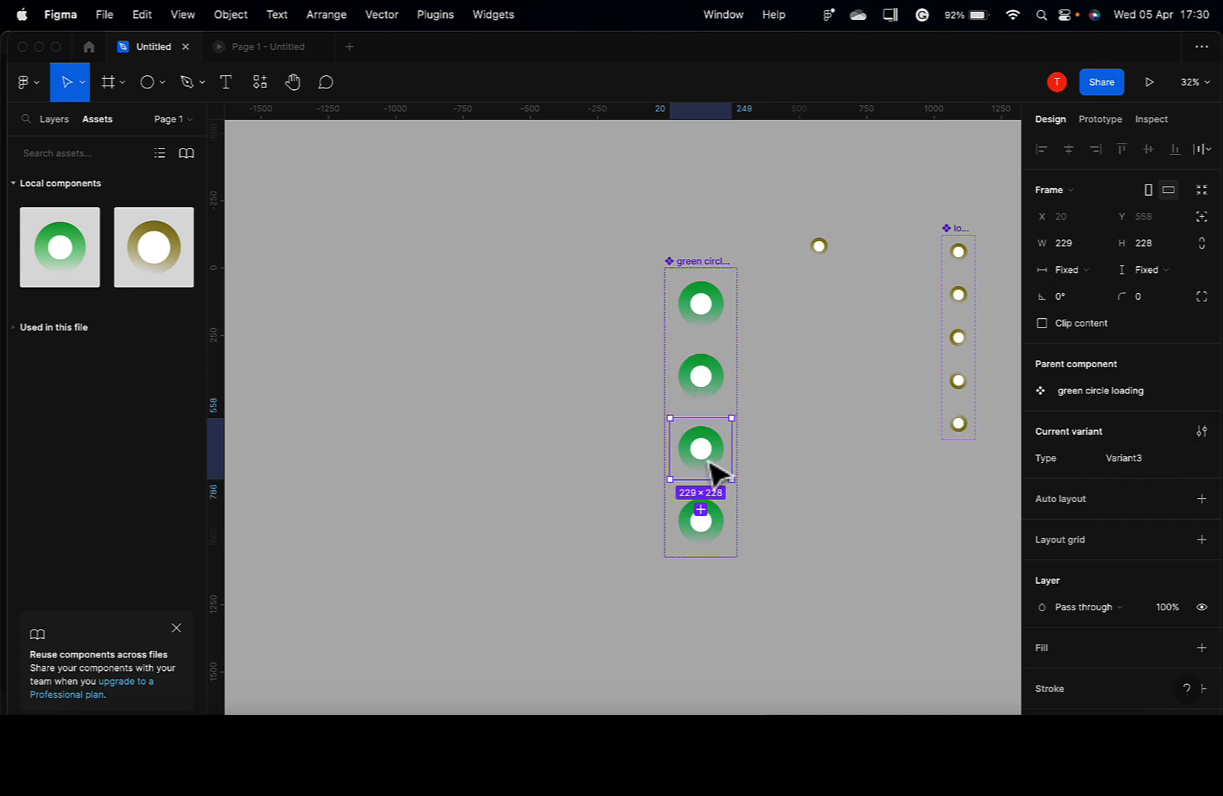
type("4")
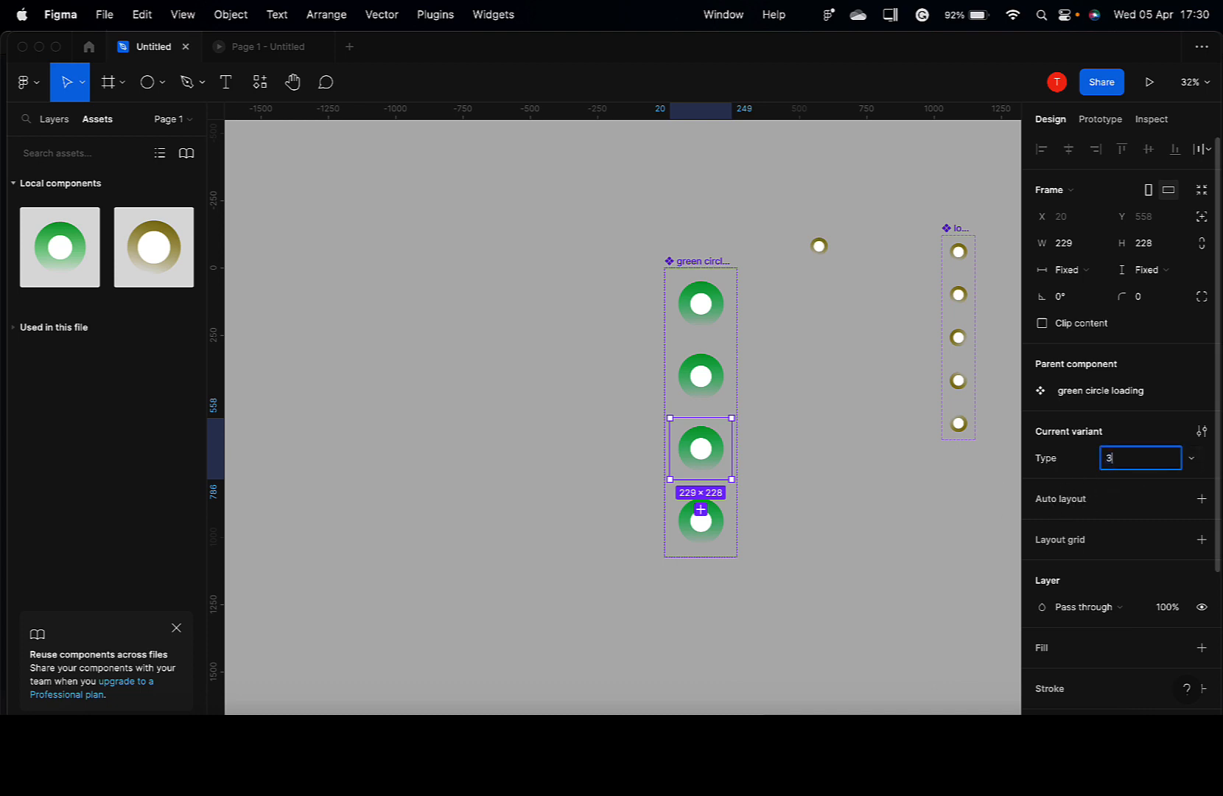
left_click(721, 524)
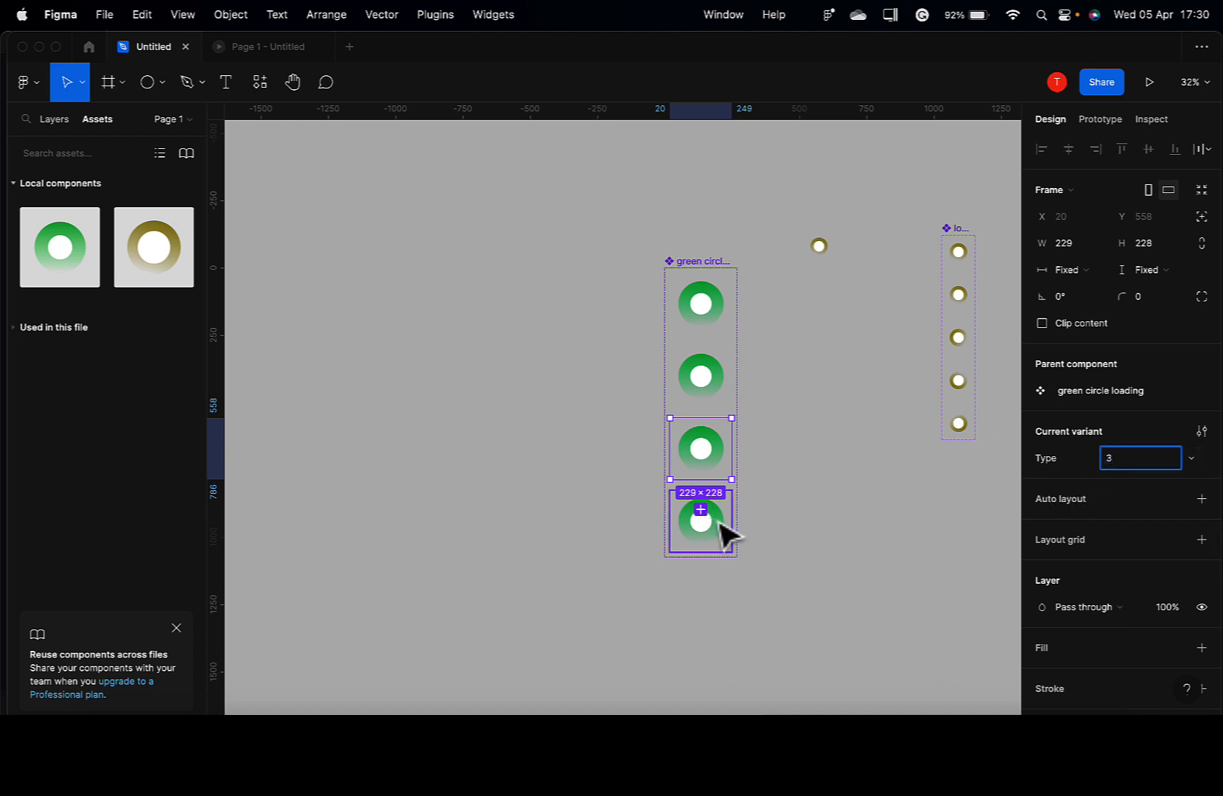
left_click(1124, 459)
type("5")
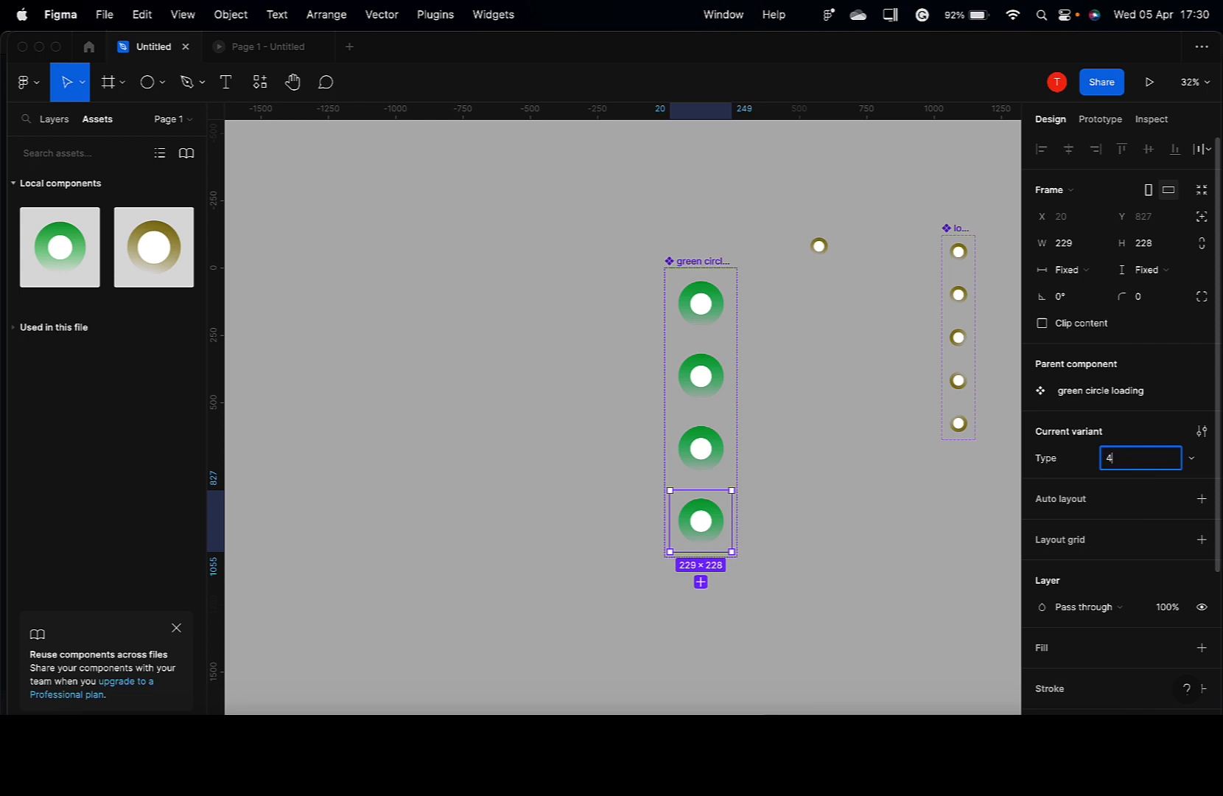
left_click(955, 374)
left_click(778, 371)
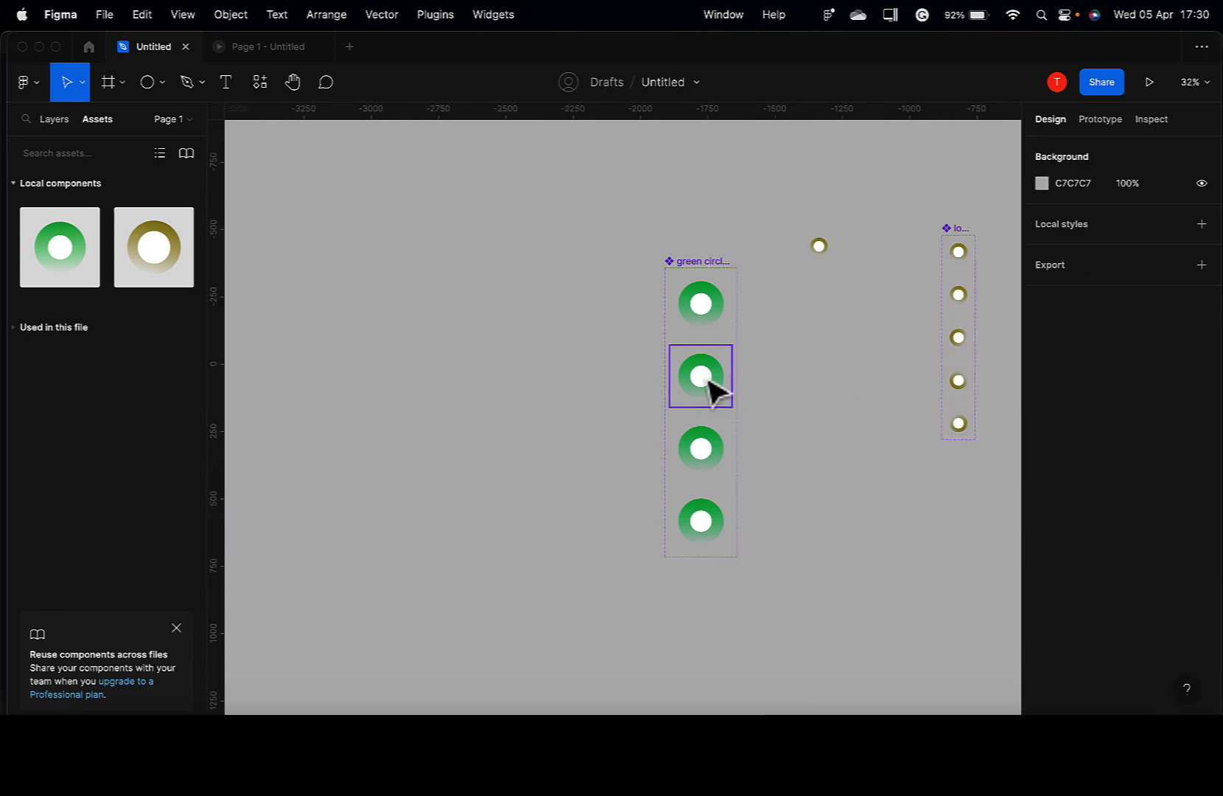
Step: Select the Green circle inside variant 2 and rotate it to 85°
left_click(709, 382)
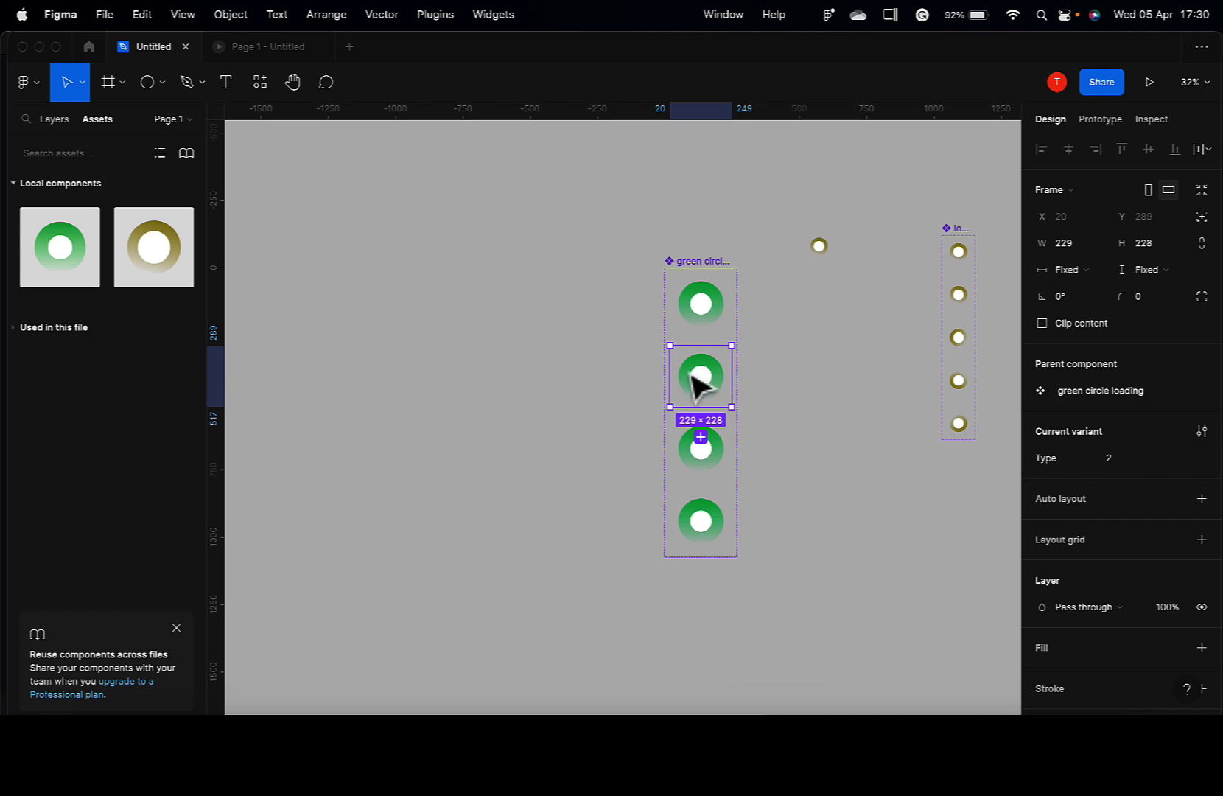
left_click(56, 120)
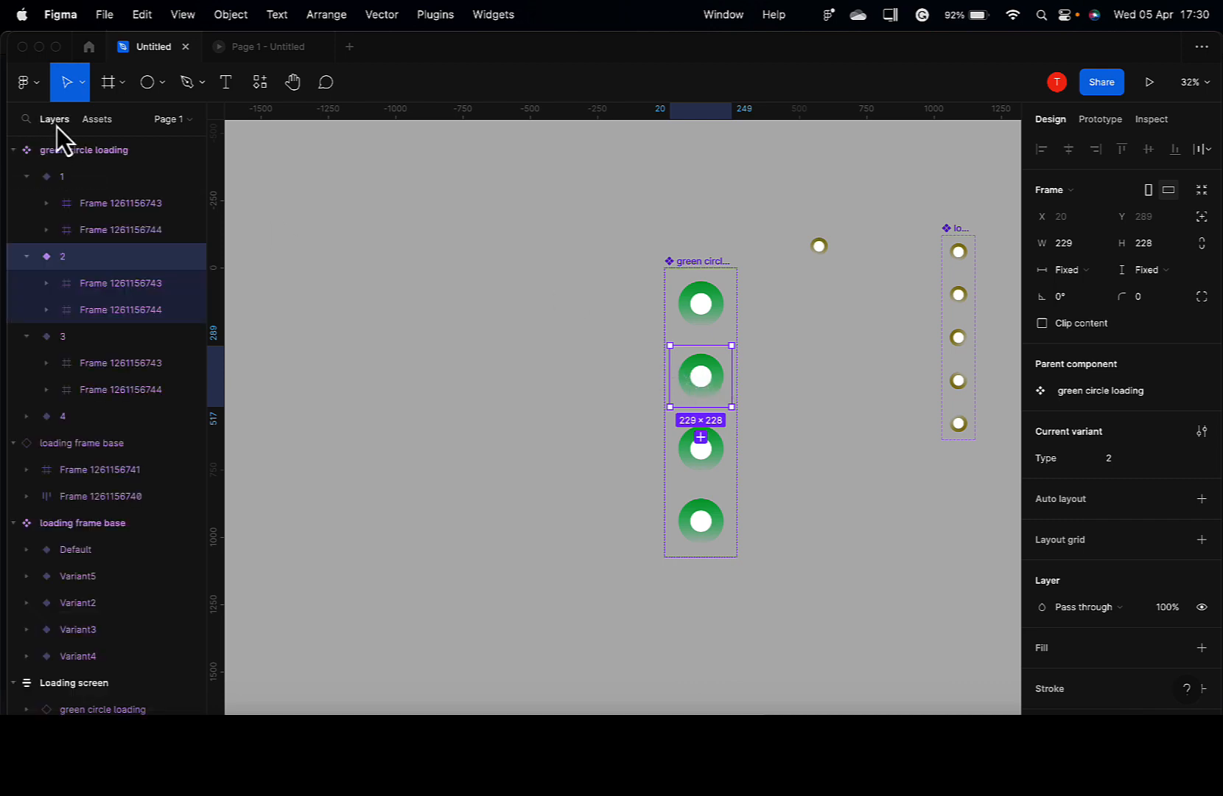
left_click(46, 284)
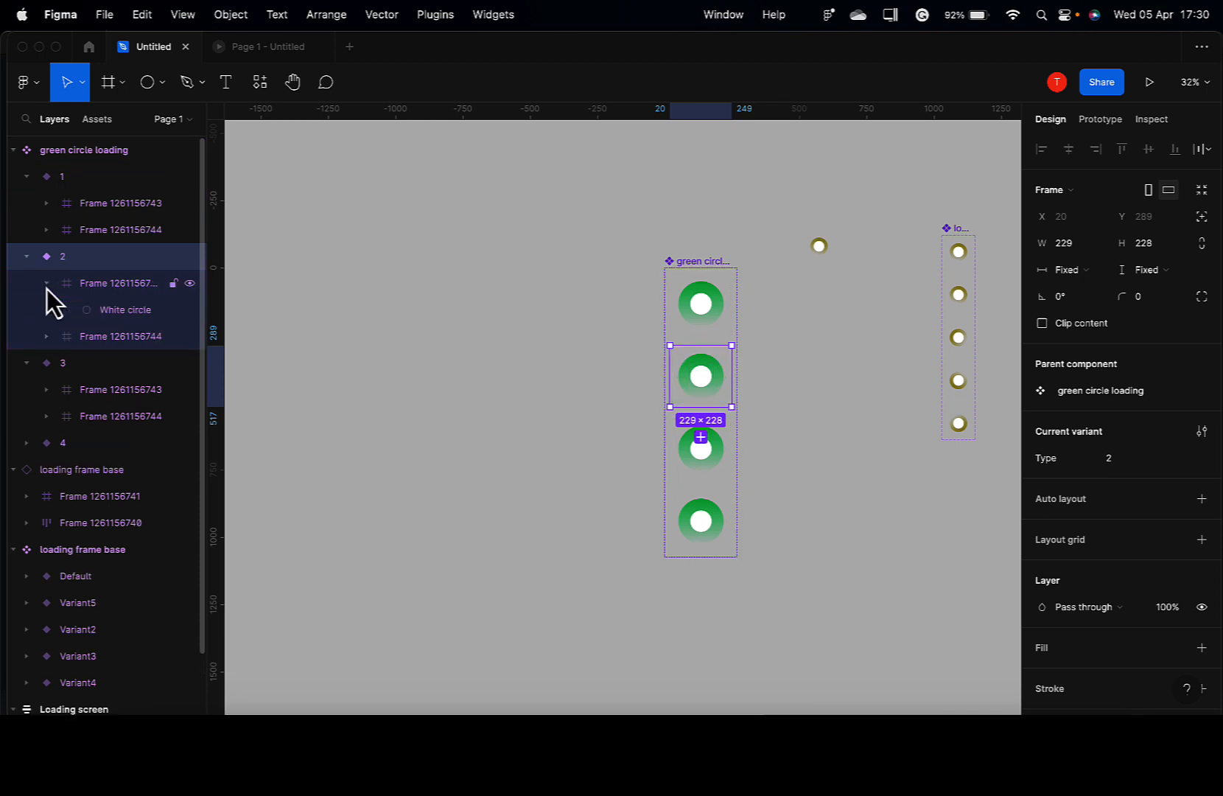
left_click(47, 336)
left_click(120, 364)
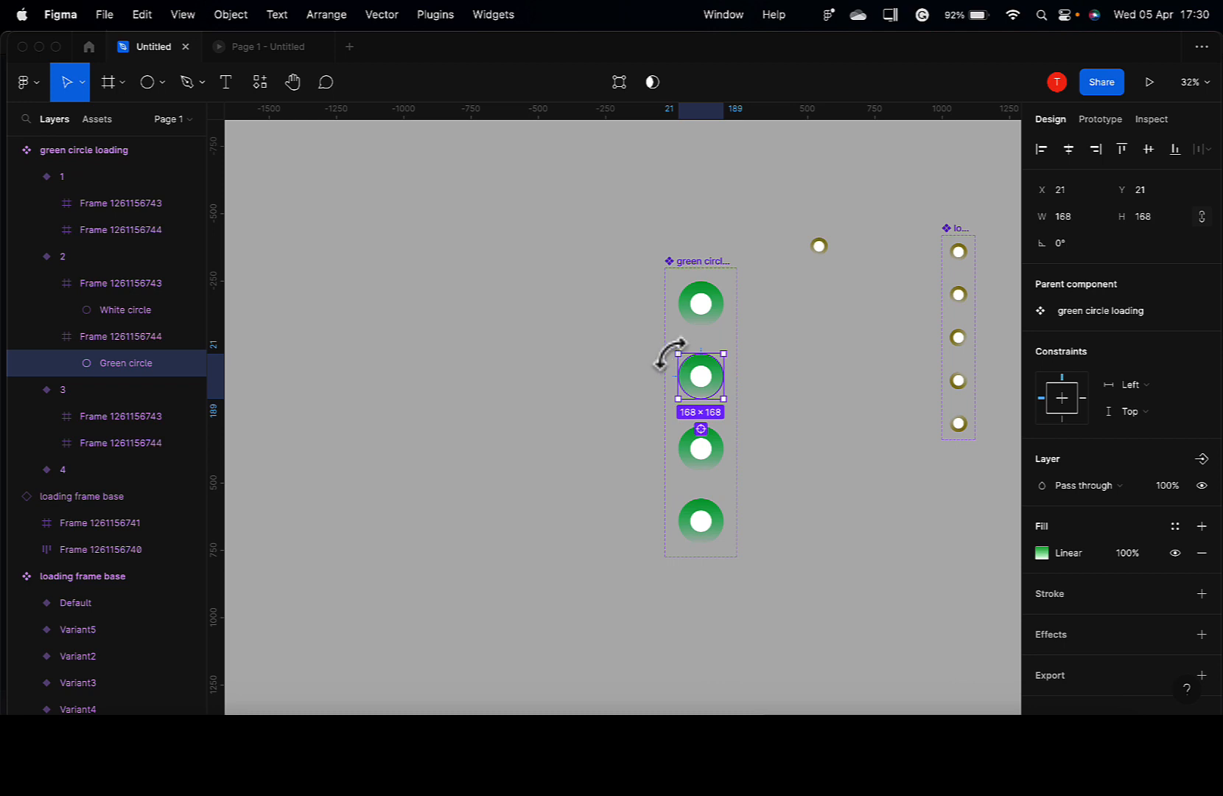
left_click_drag(1045, 246, 906, 268)
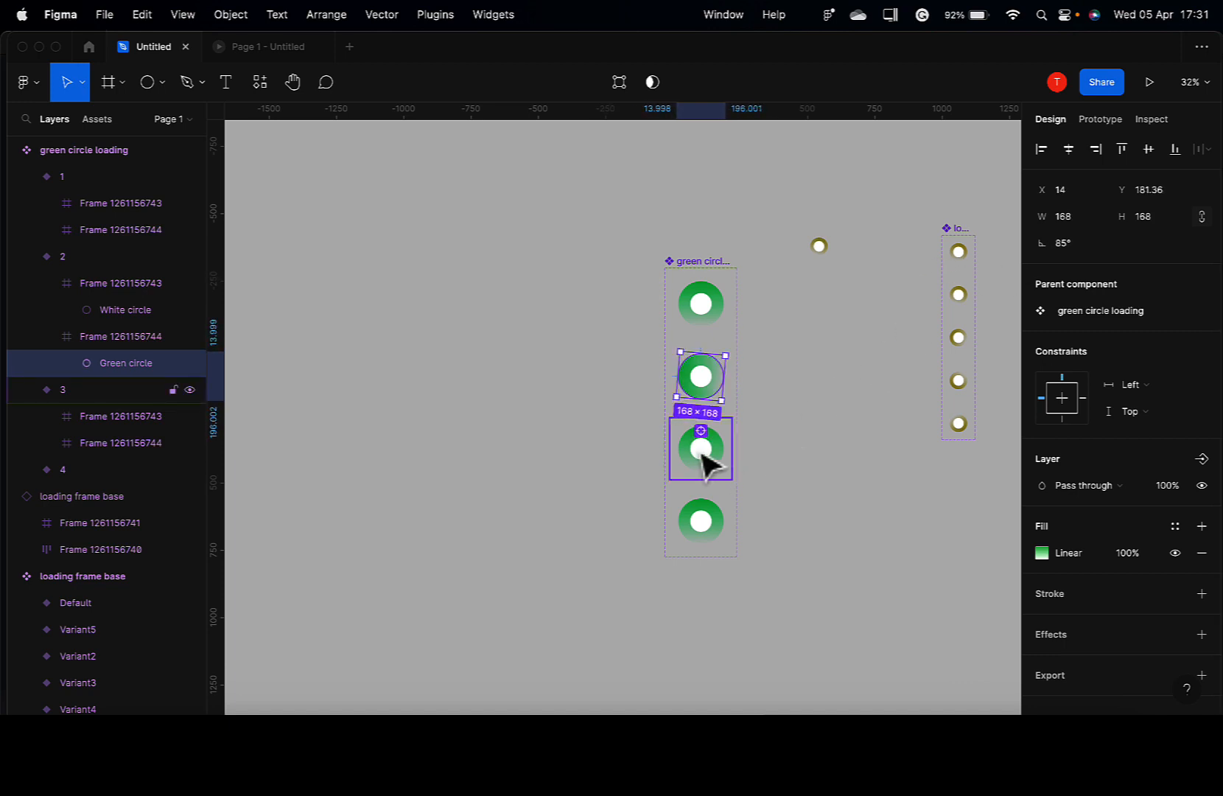
Step: Rotate the Green circle inside variant 3 by about half a turn so the gradient's dark side faces down
left_click(702, 464)
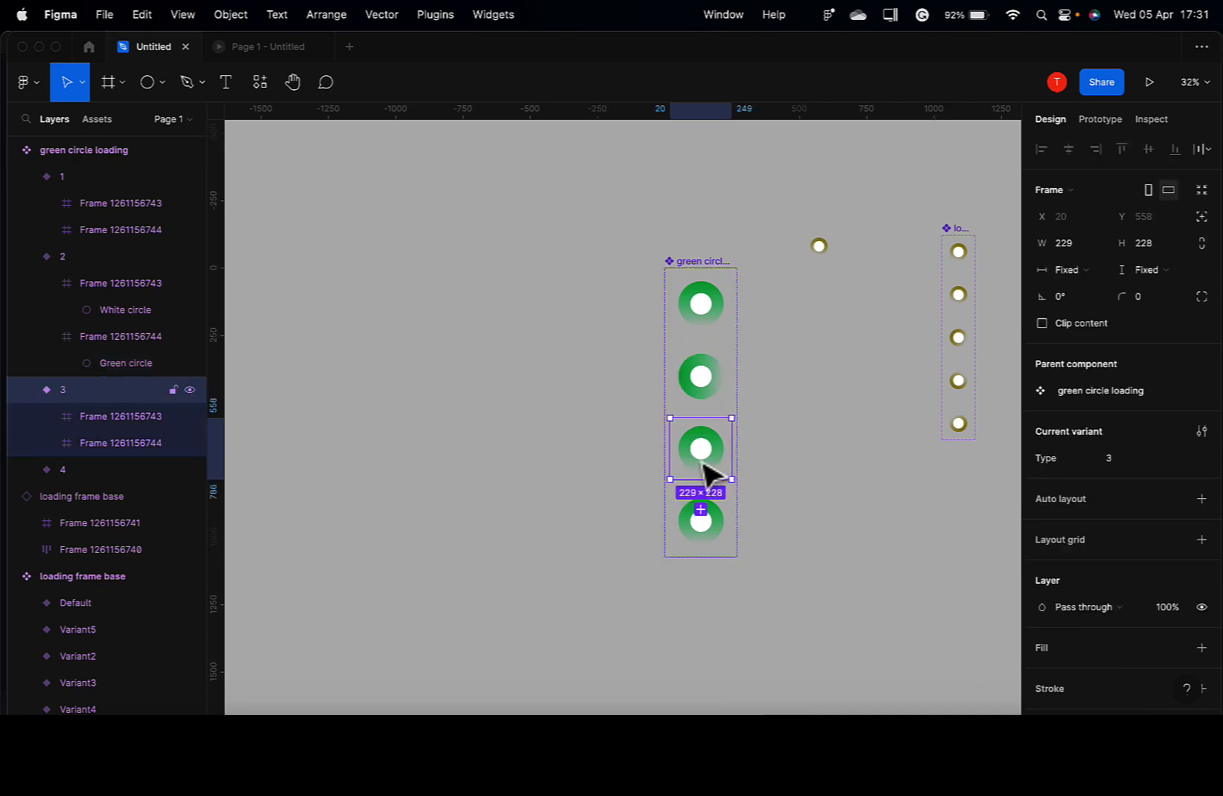
left_click(47, 449)
left_click(118, 472)
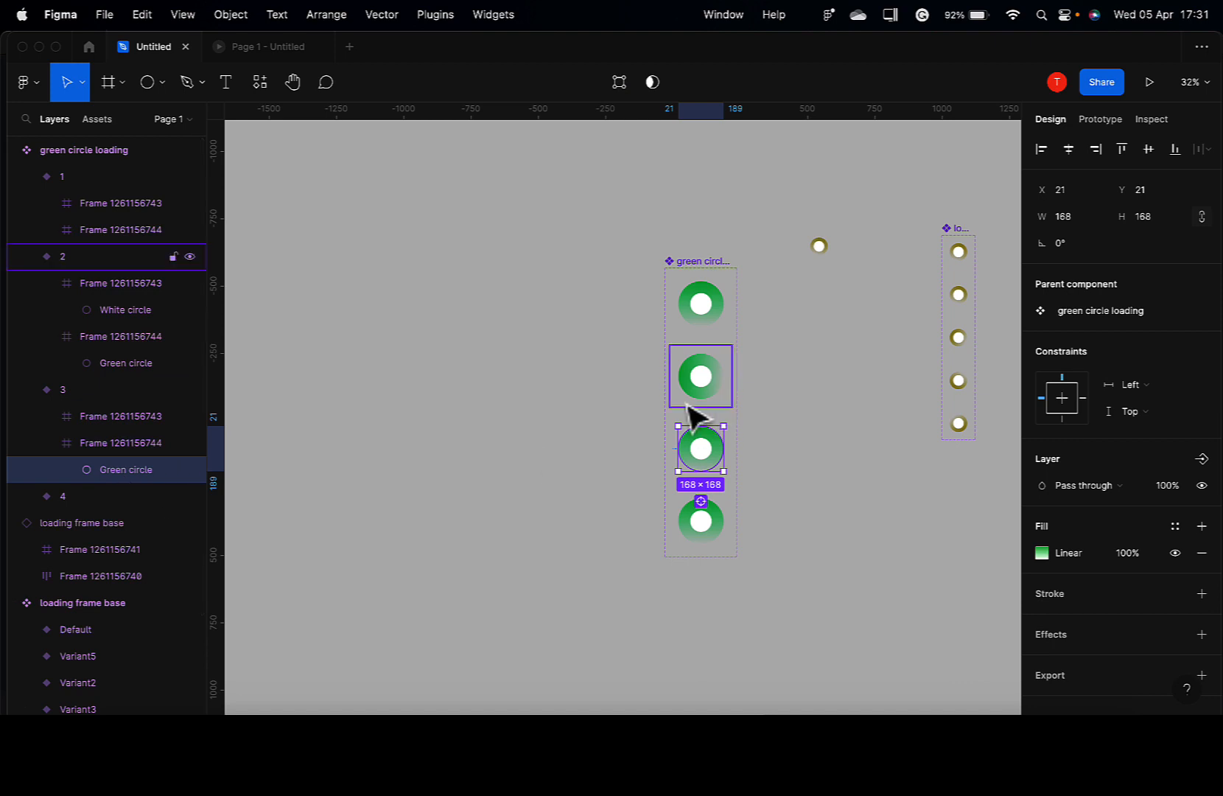
left_click_drag(671, 426, 798, 531)
Step: Rotate only the Green circle inside variant 4 to -91.92°, leaving the variant frame itself at 0°
left_click(715, 536)
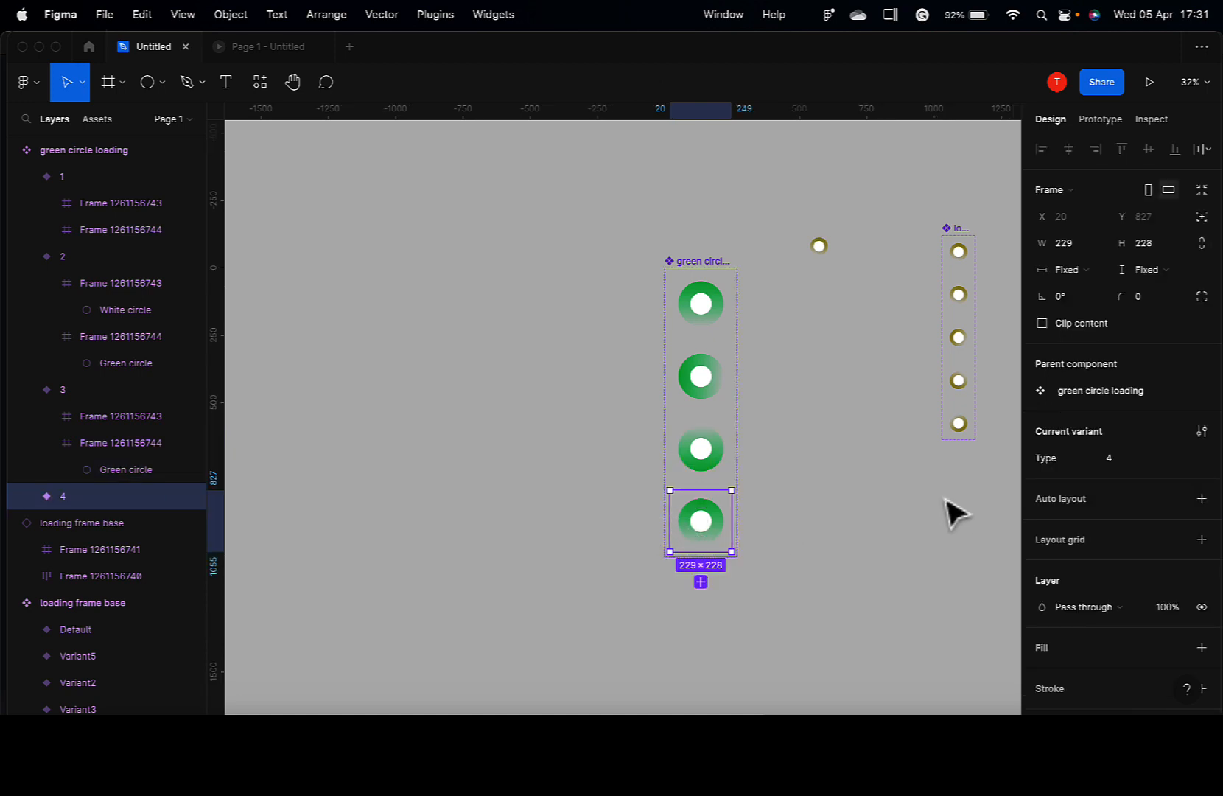
left_click(30, 502)
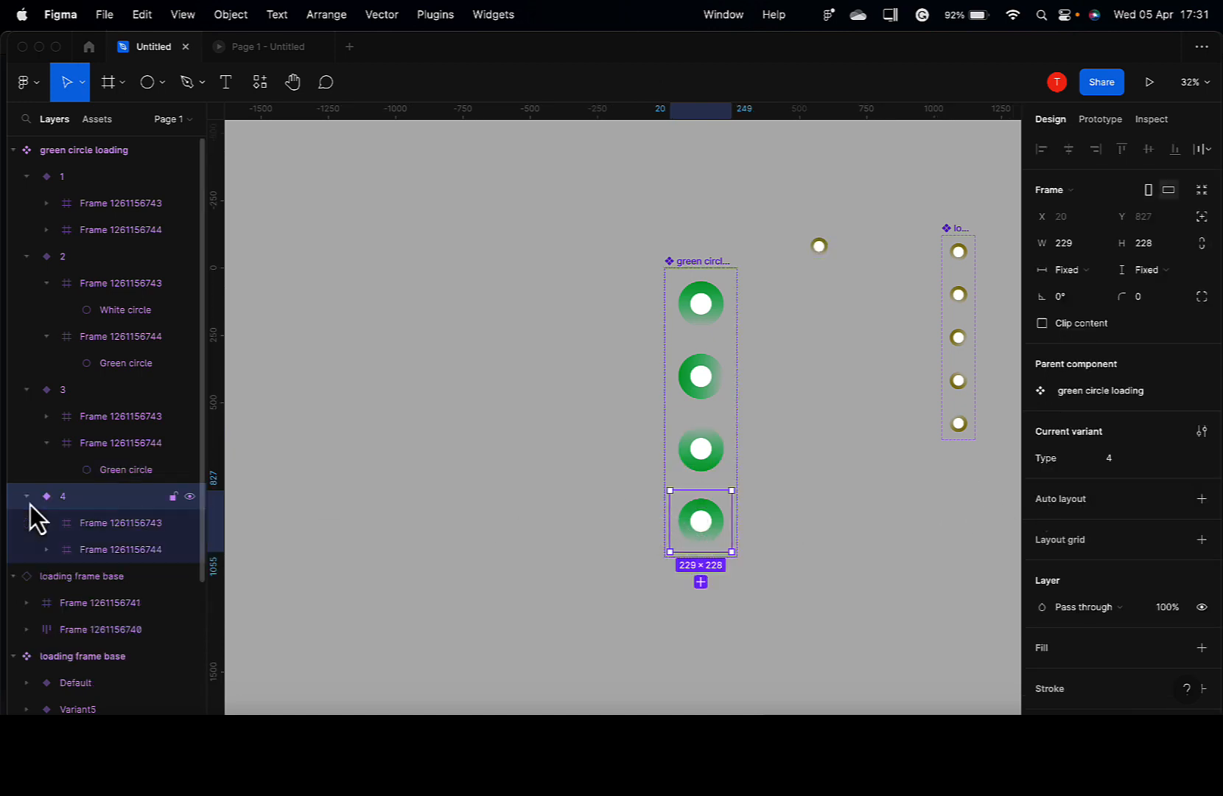
left_click(46, 554)
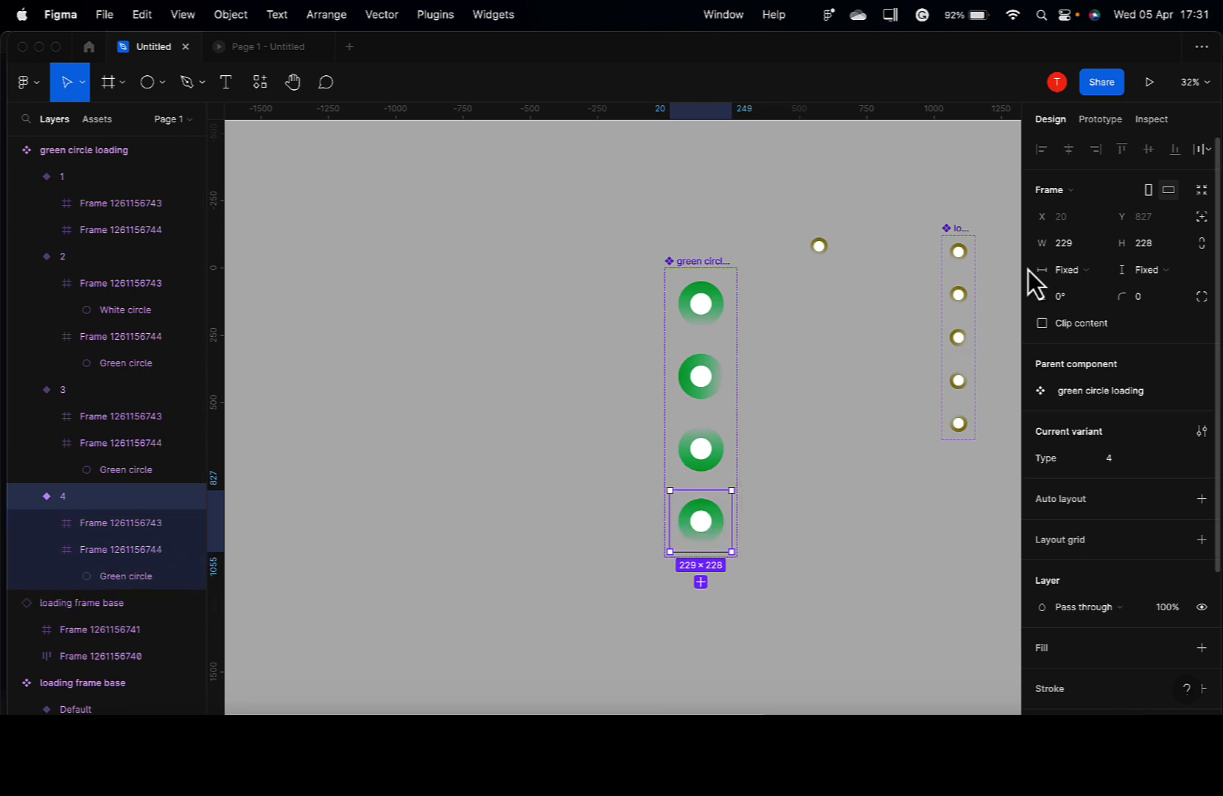
left_click_drag(1035, 307, 1044, 298)
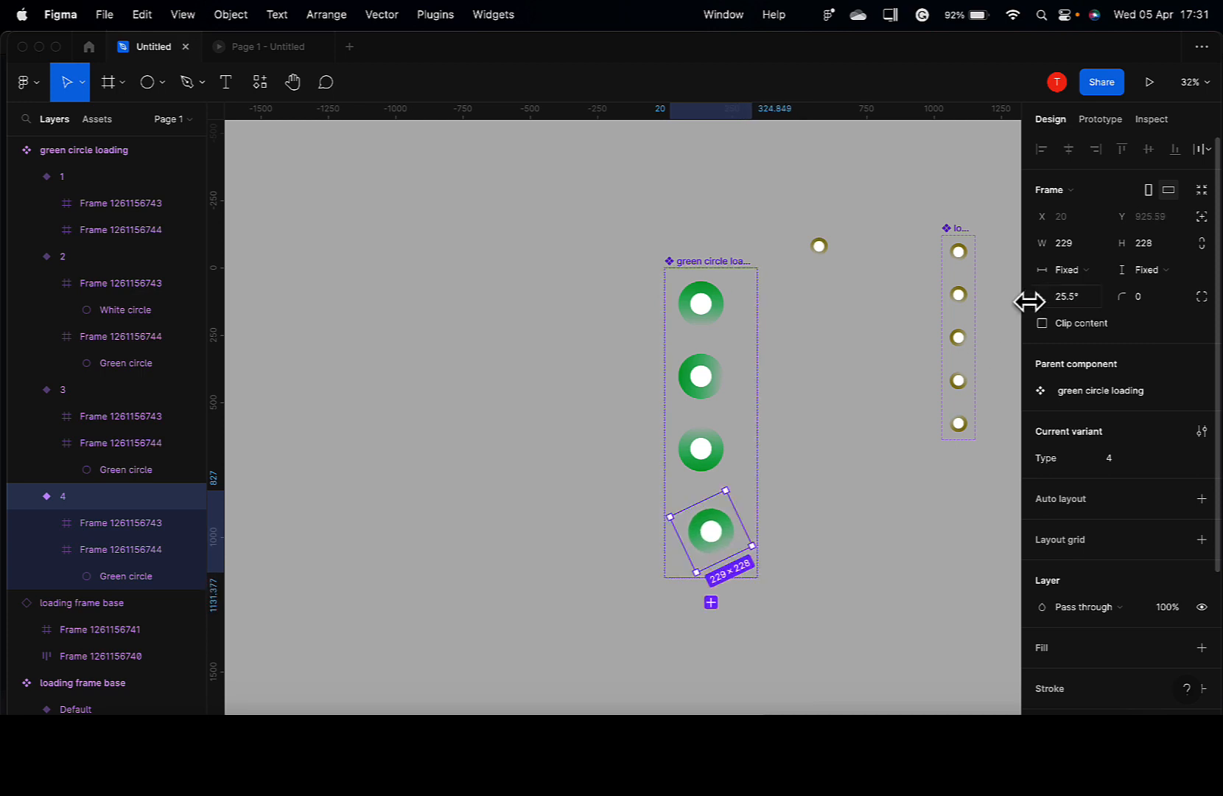
key("super+z")
left_click(699, 519)
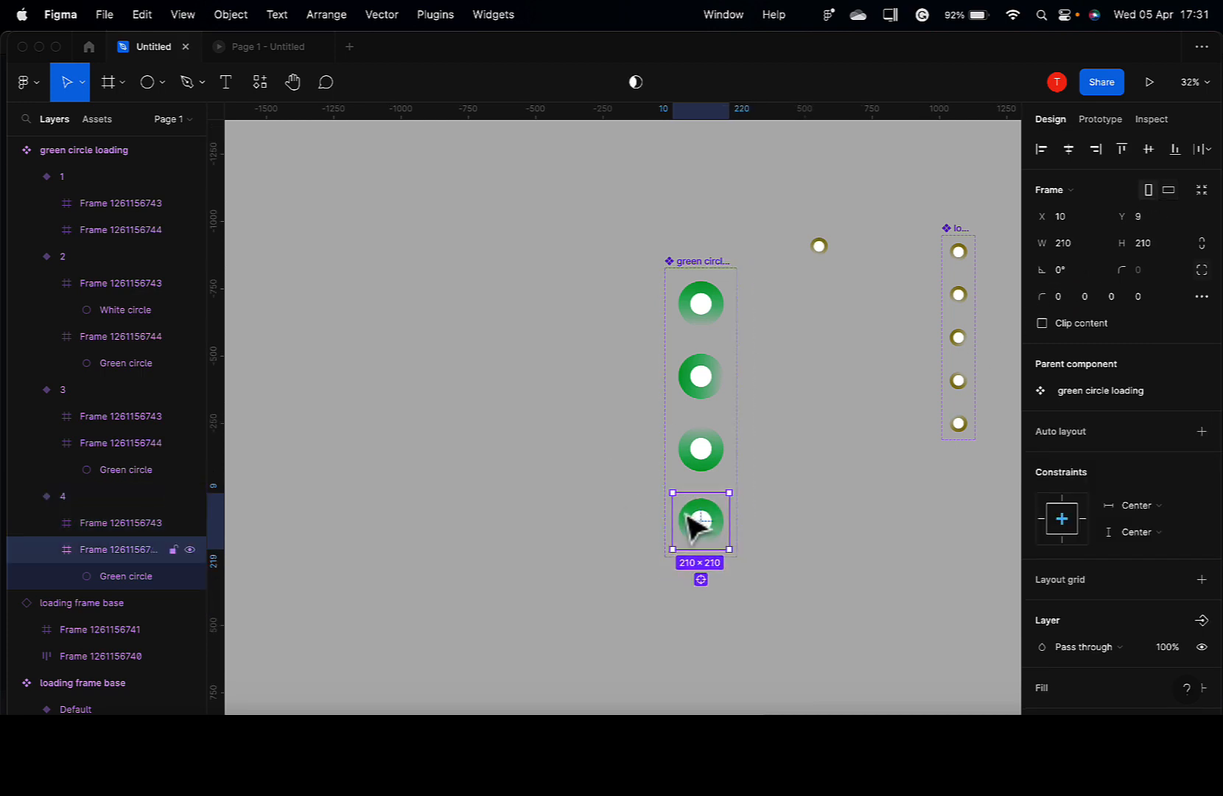
left_click(112, 576)
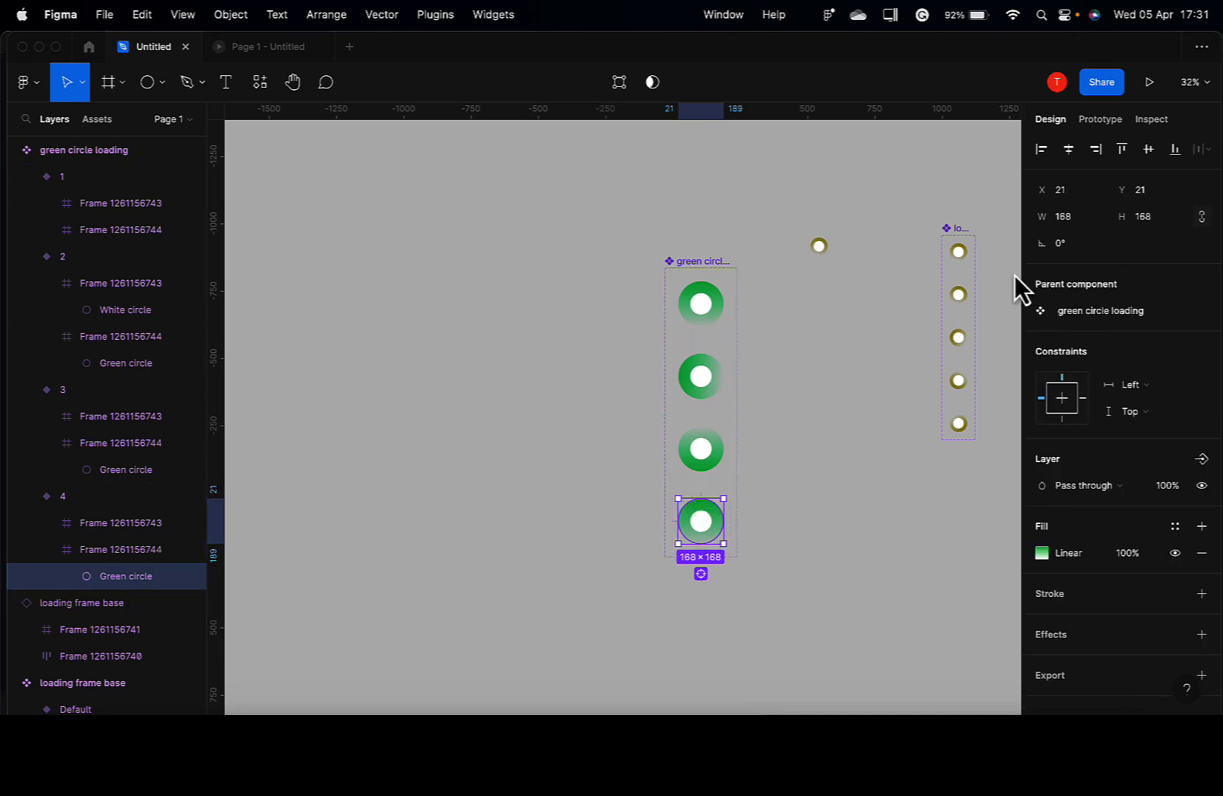
left_click_drag(1044, 243, 994, 348)
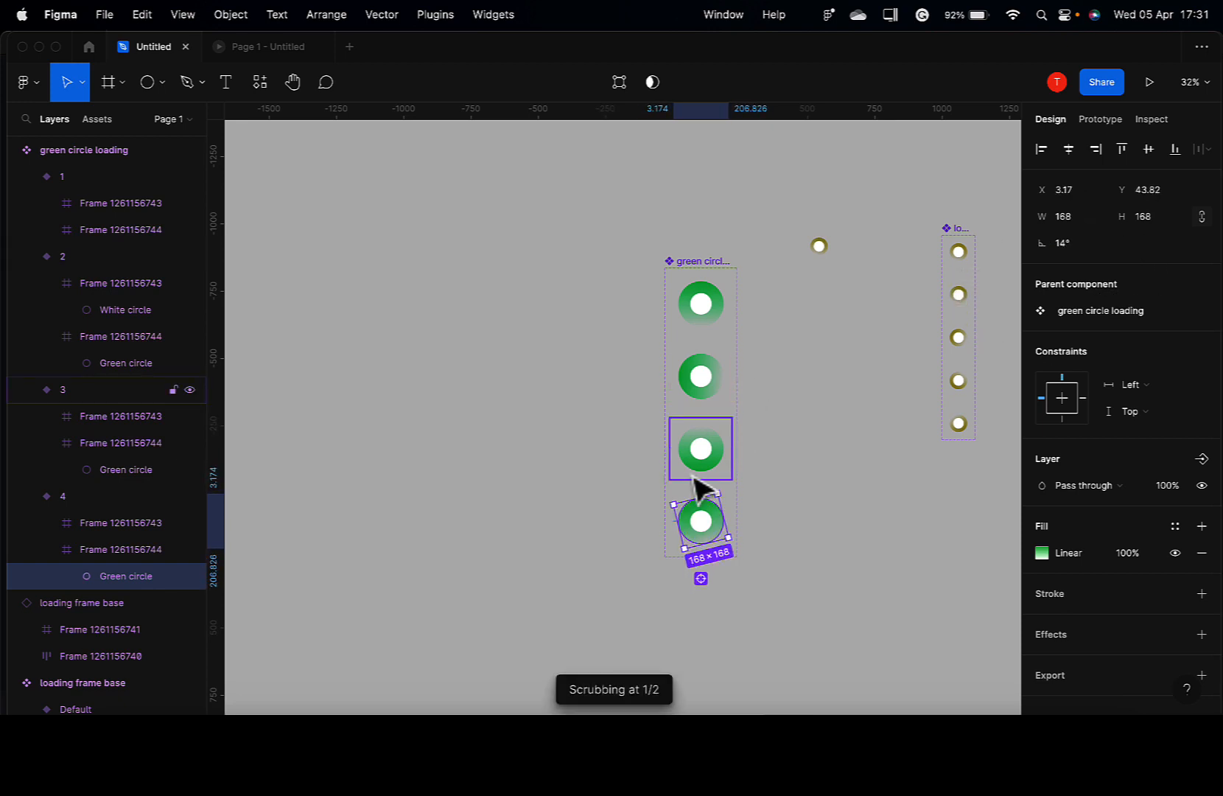
left_click_drag(667, 502, 763, 477)
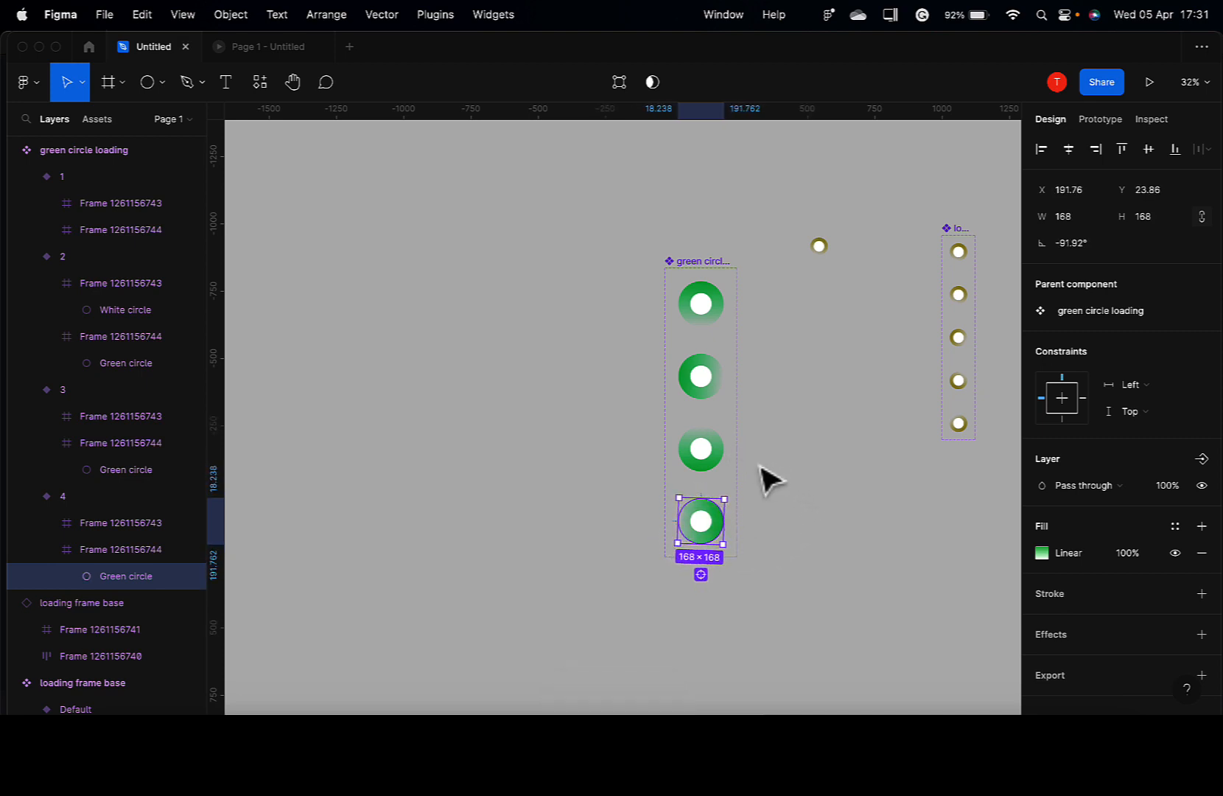
left_click(800, 538)
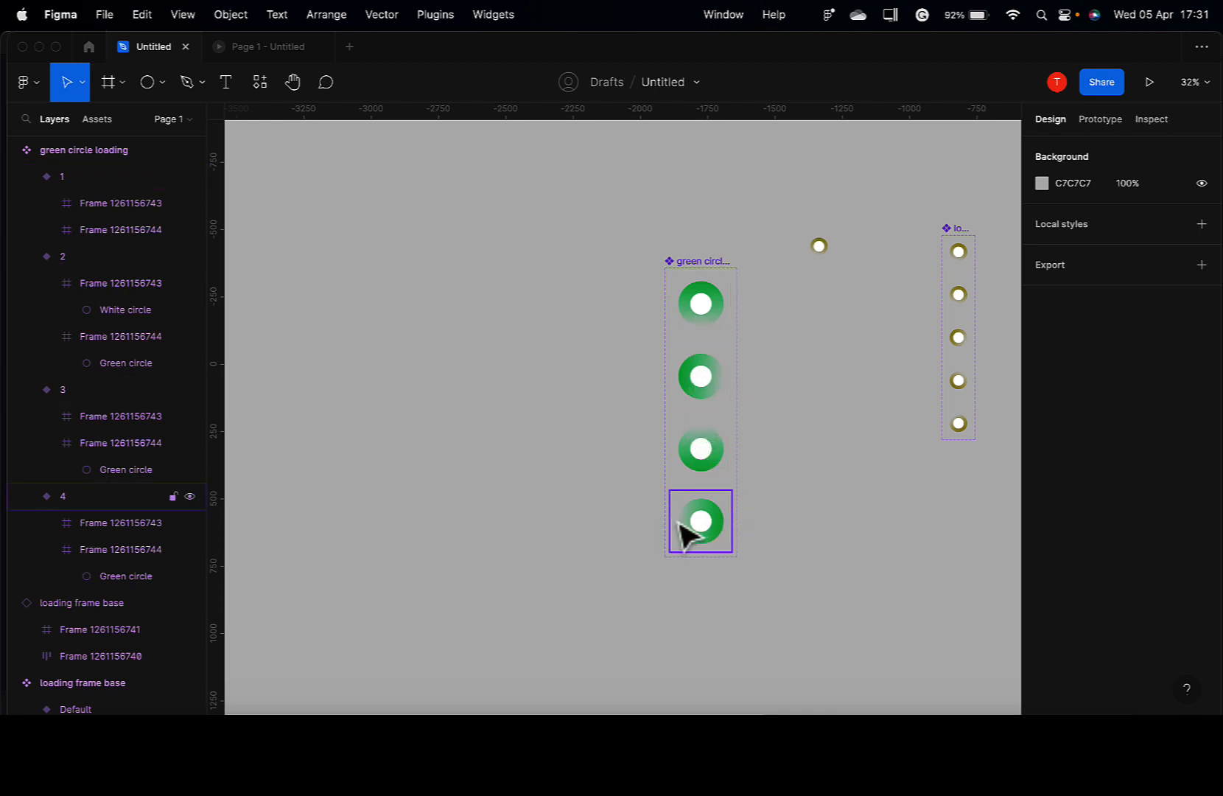
Step: Add a prototype interaction from variant 1 that changes to variant 2 on click with Smart animate
left_click(696, 309)
left_click(1097, 126)
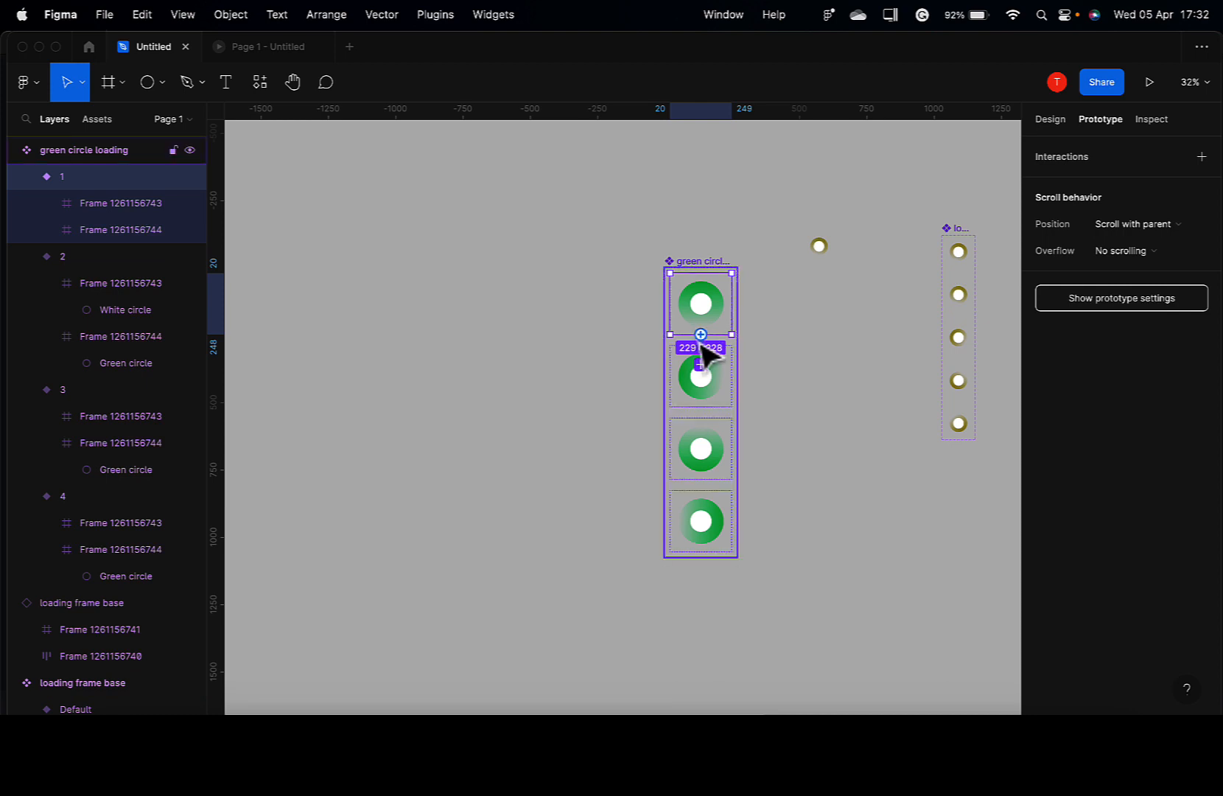
left_click_drag(700, 335, 706, 368)
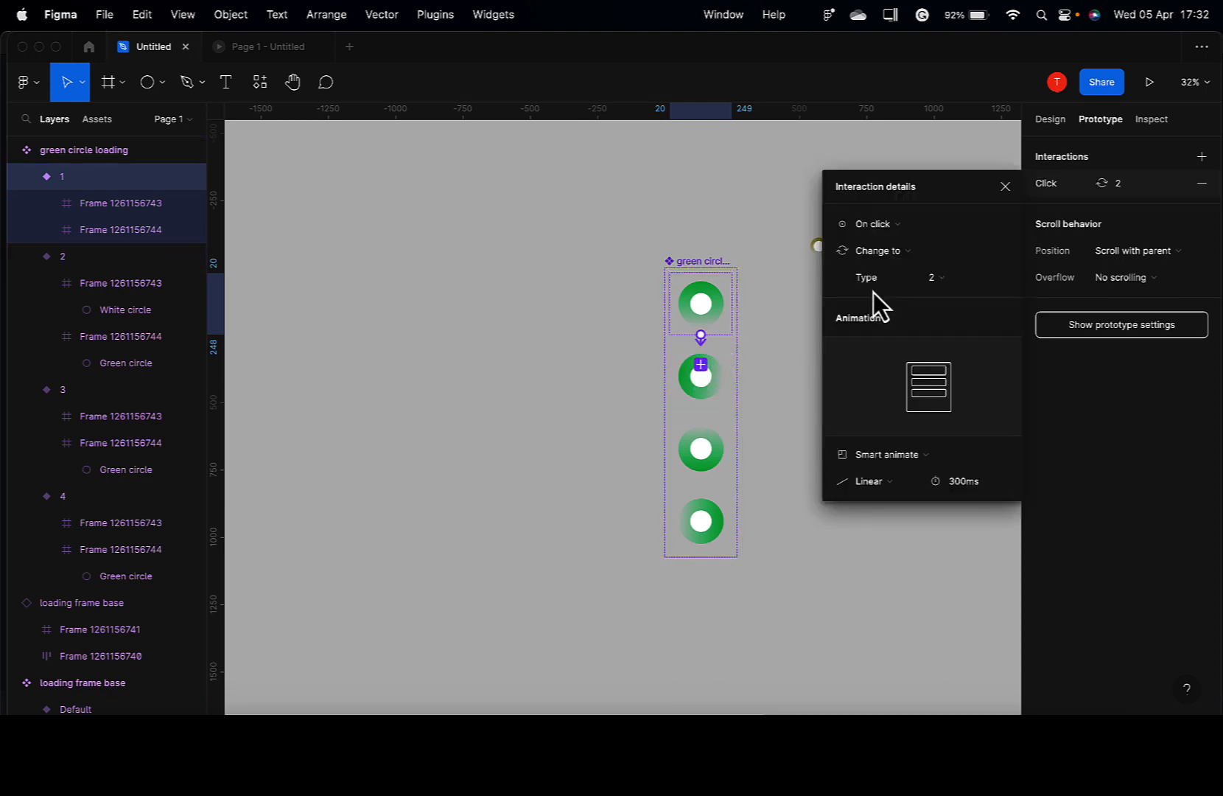
Step: Connect variant 2 to variant 3 and variant 3 to variant 4 with on-click Change to interactions
left_click(727, 396)
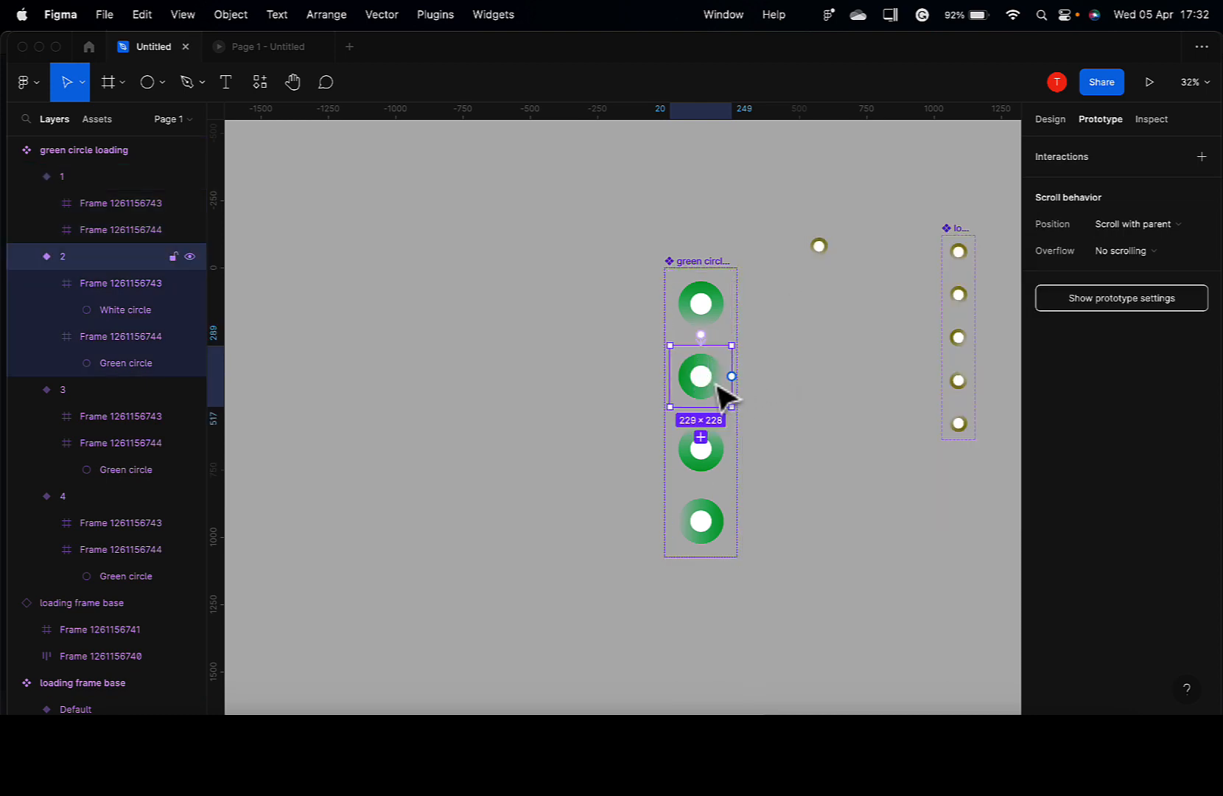
left_click_drag(701, 432, 705, 513)
left_click(704, 461)
left_click(701, 508)
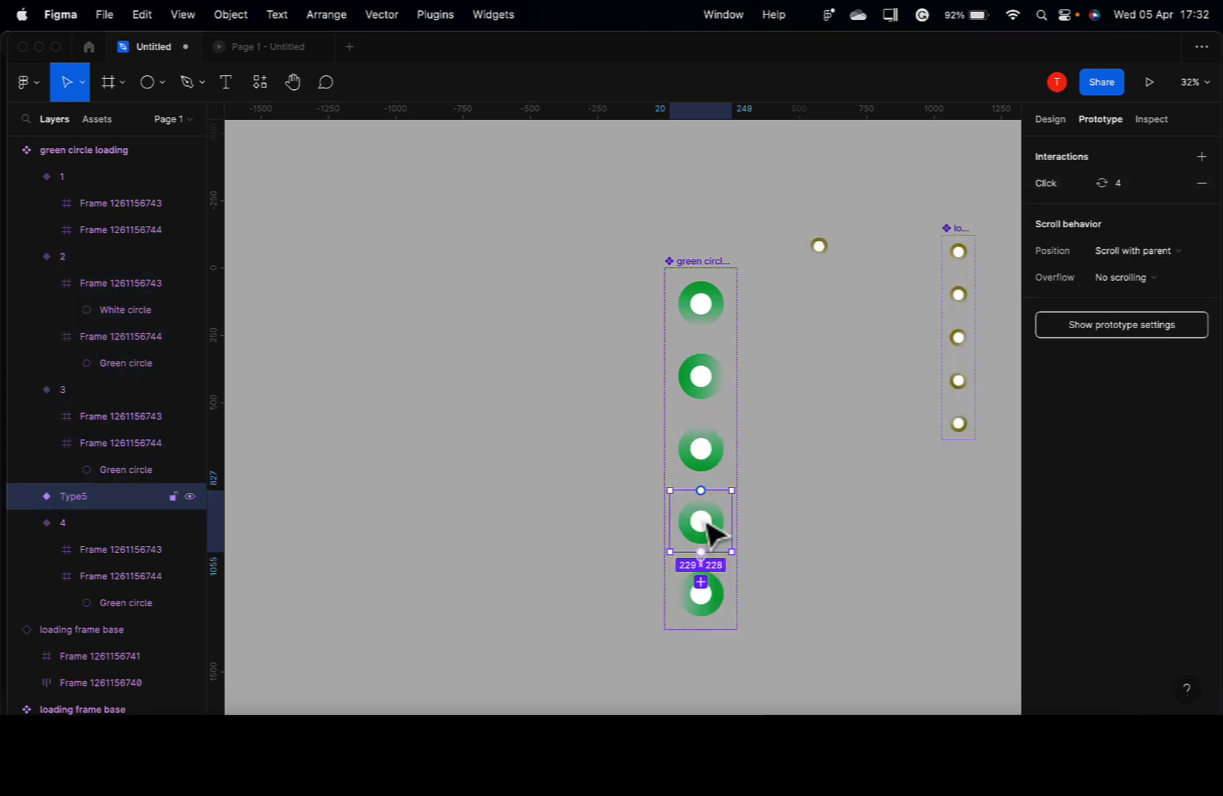
left_click(693, 553)
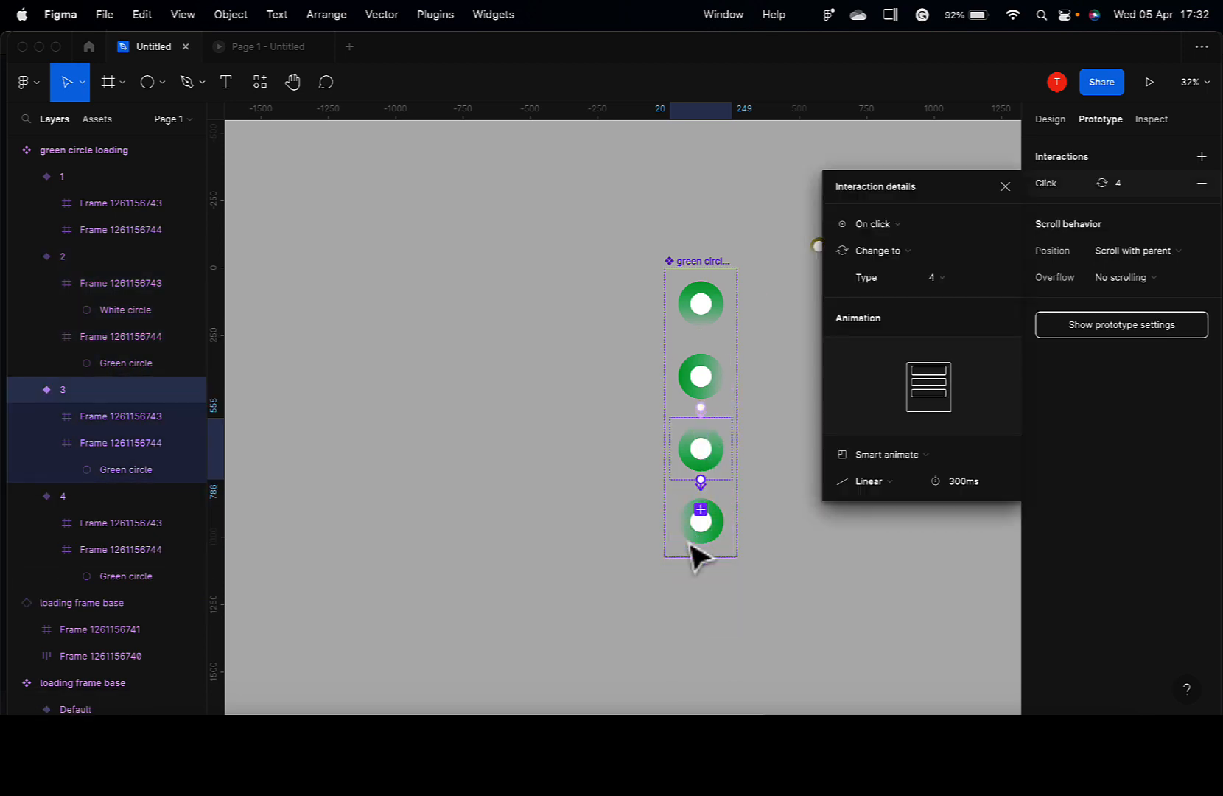
left_click(704, 525)
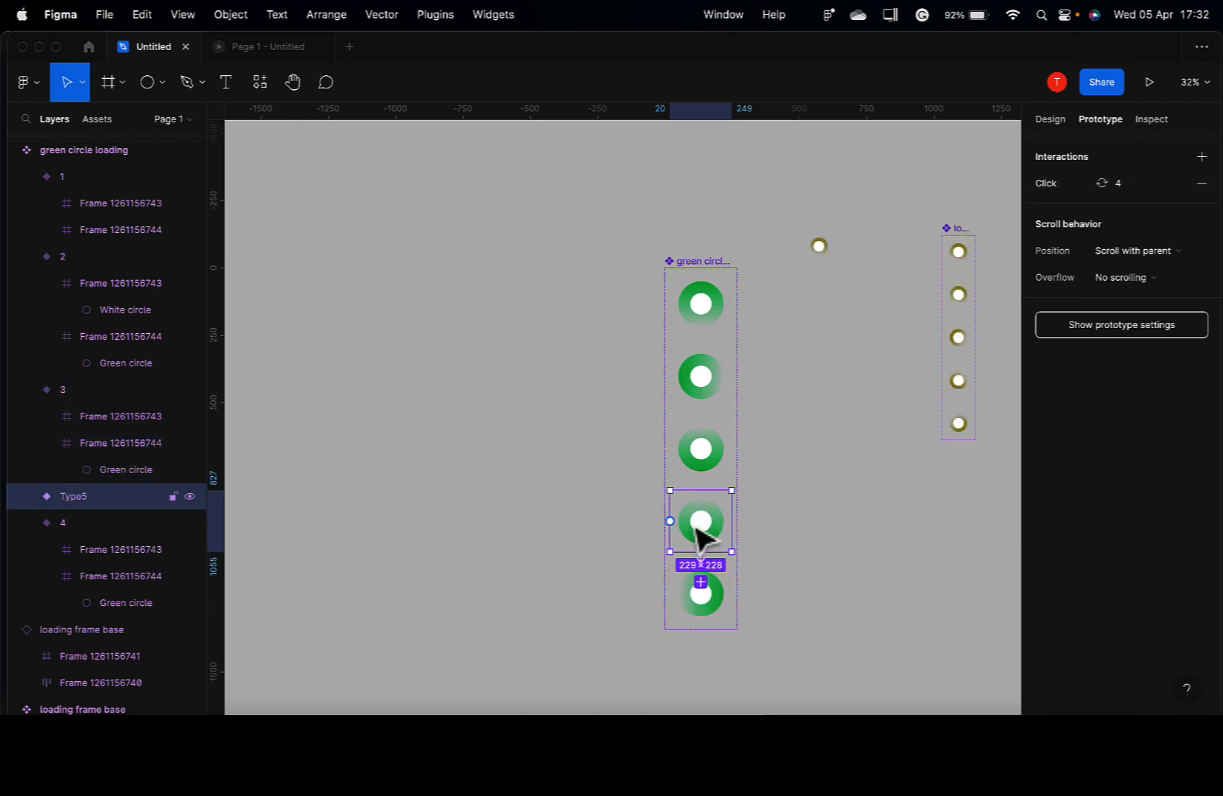
key("super+z")
left_click(818, 551)
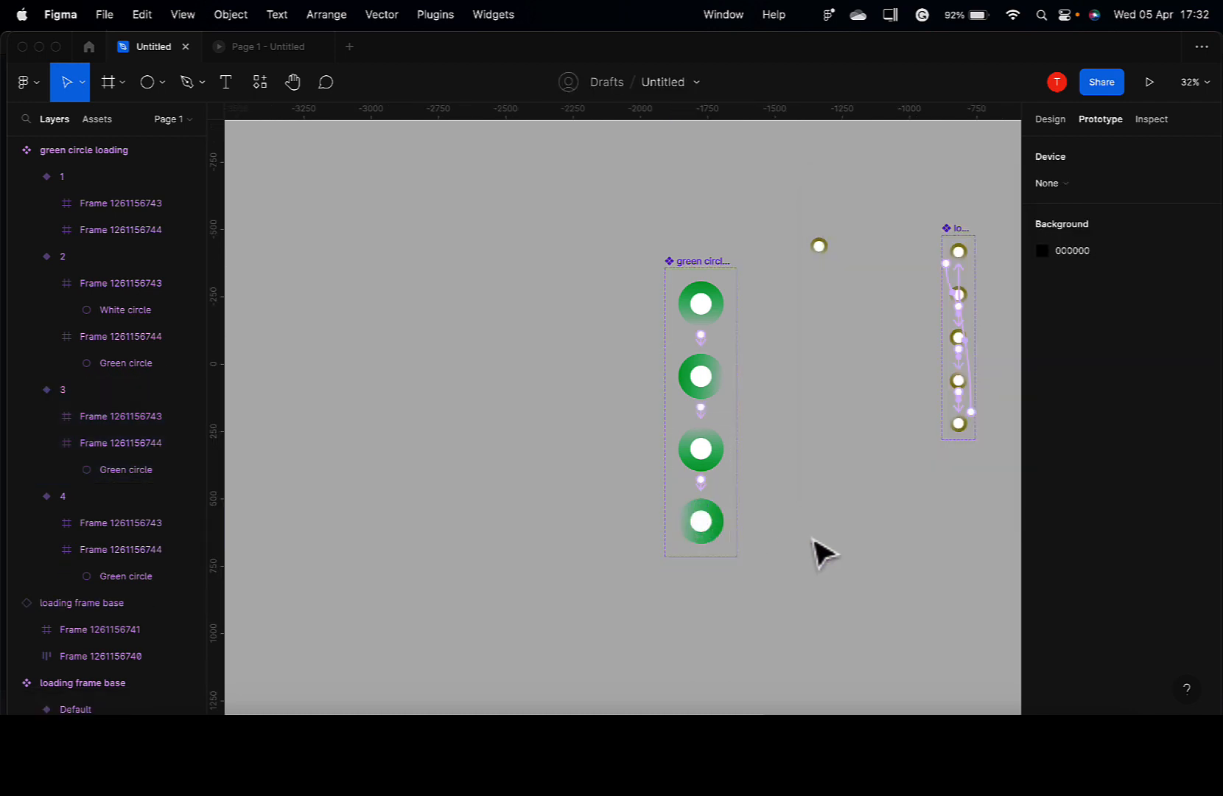
Step: Close the loop by connecting variant 4 back to variant 1 with an on-click Change to interaction
left_click(704, 543)
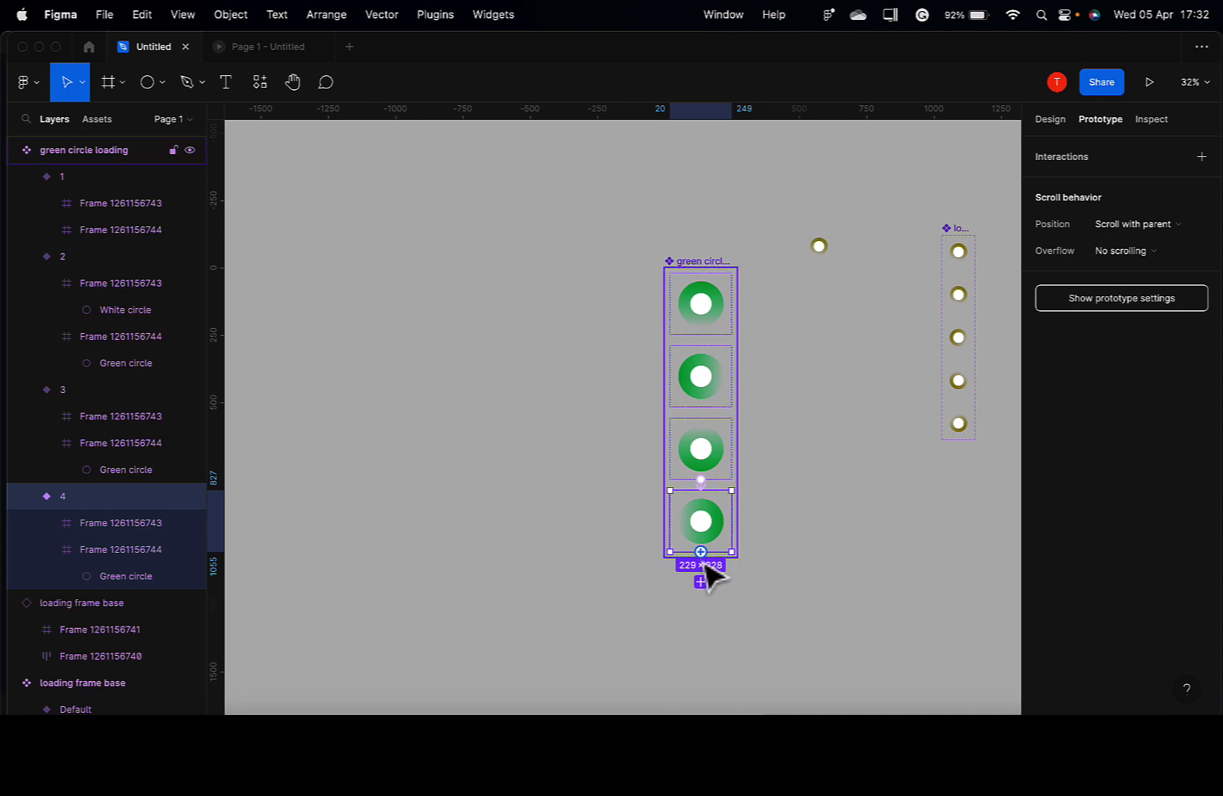
left_click_drag(713, 490, 687, 330)
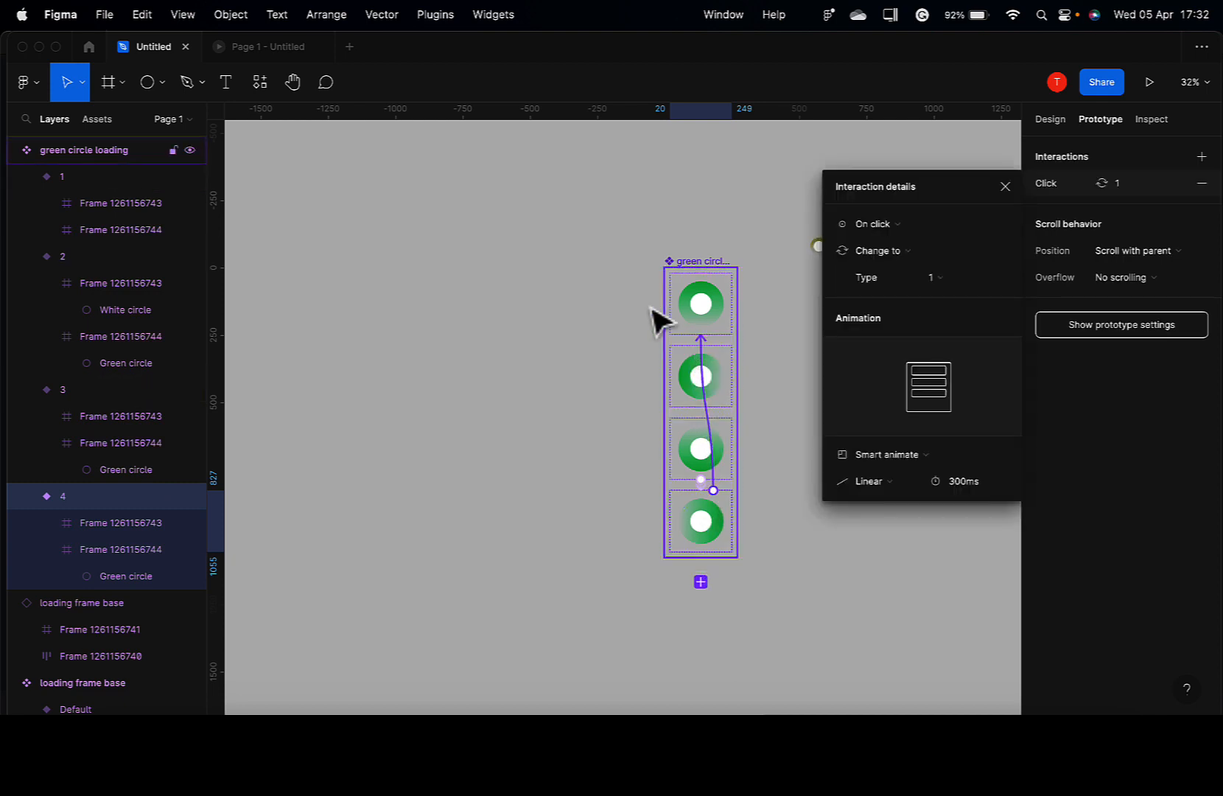
left_click(695, 266)
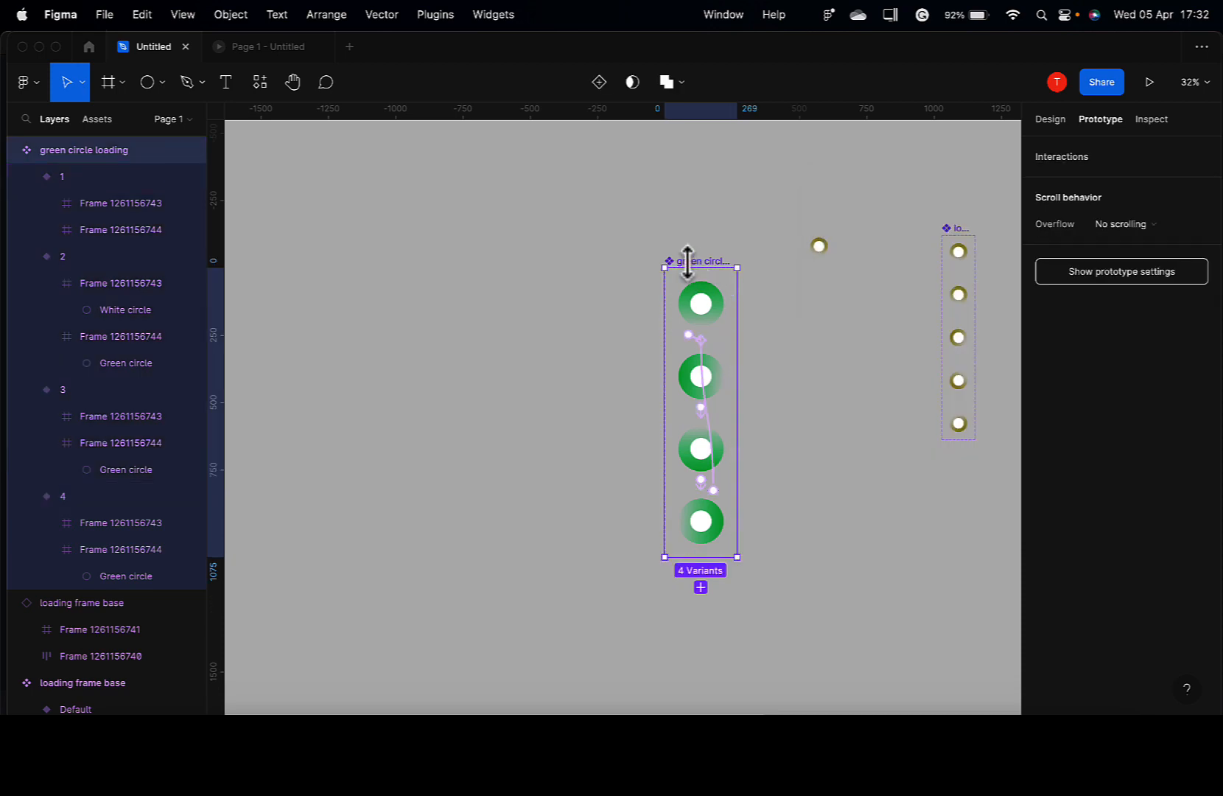
Step: Place an instance of the green circle loading component on the empty canvas beside the component set
left_click(96, 120)
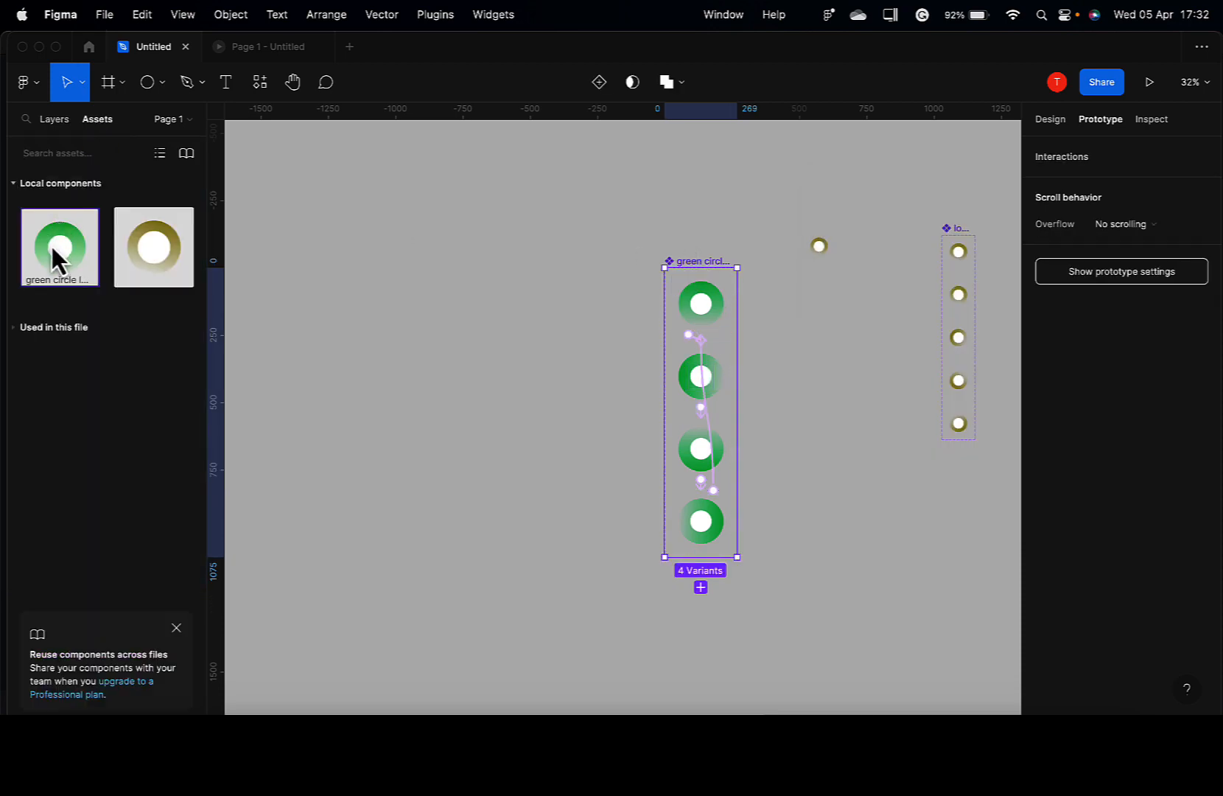
left_click_drag(50, 242, 532, 366)
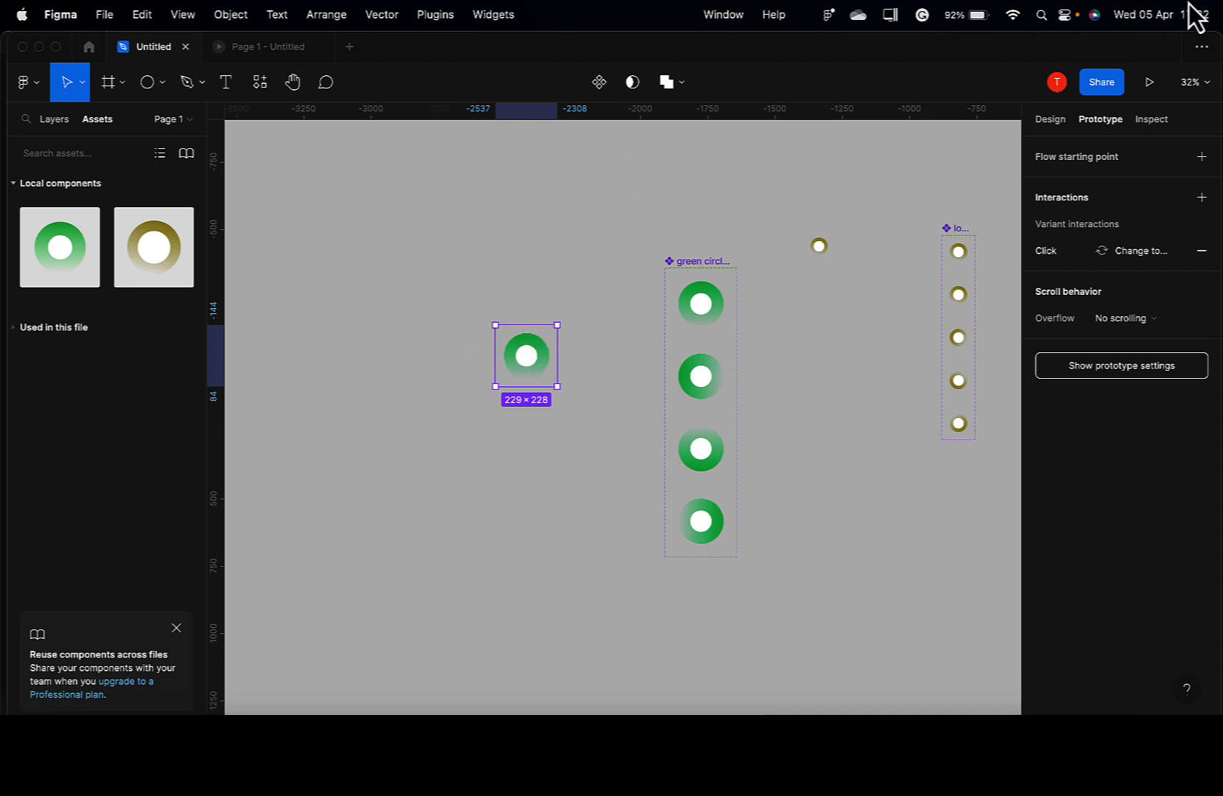
Step: Preview the green circle instance in the prototype presentation, test its click-driven rotation, and return to the design file
left_click(1150, 84)
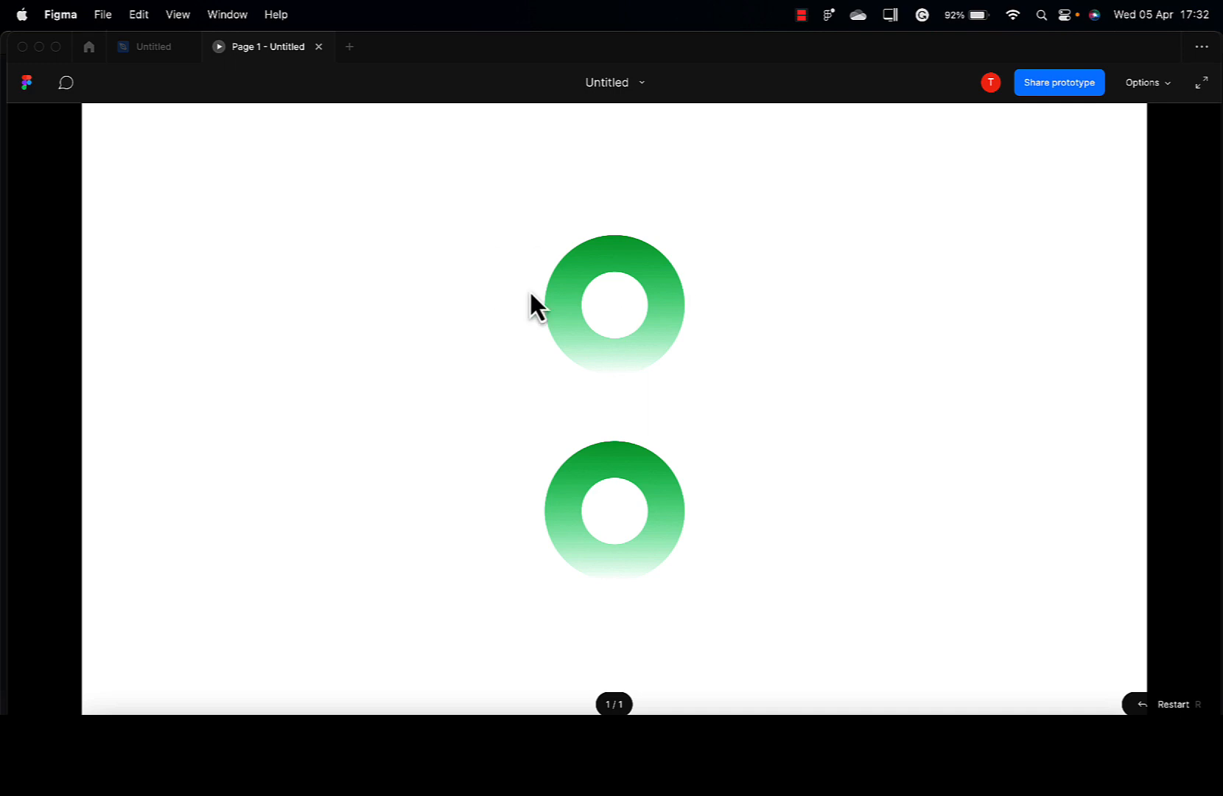
left_click(318, 47)
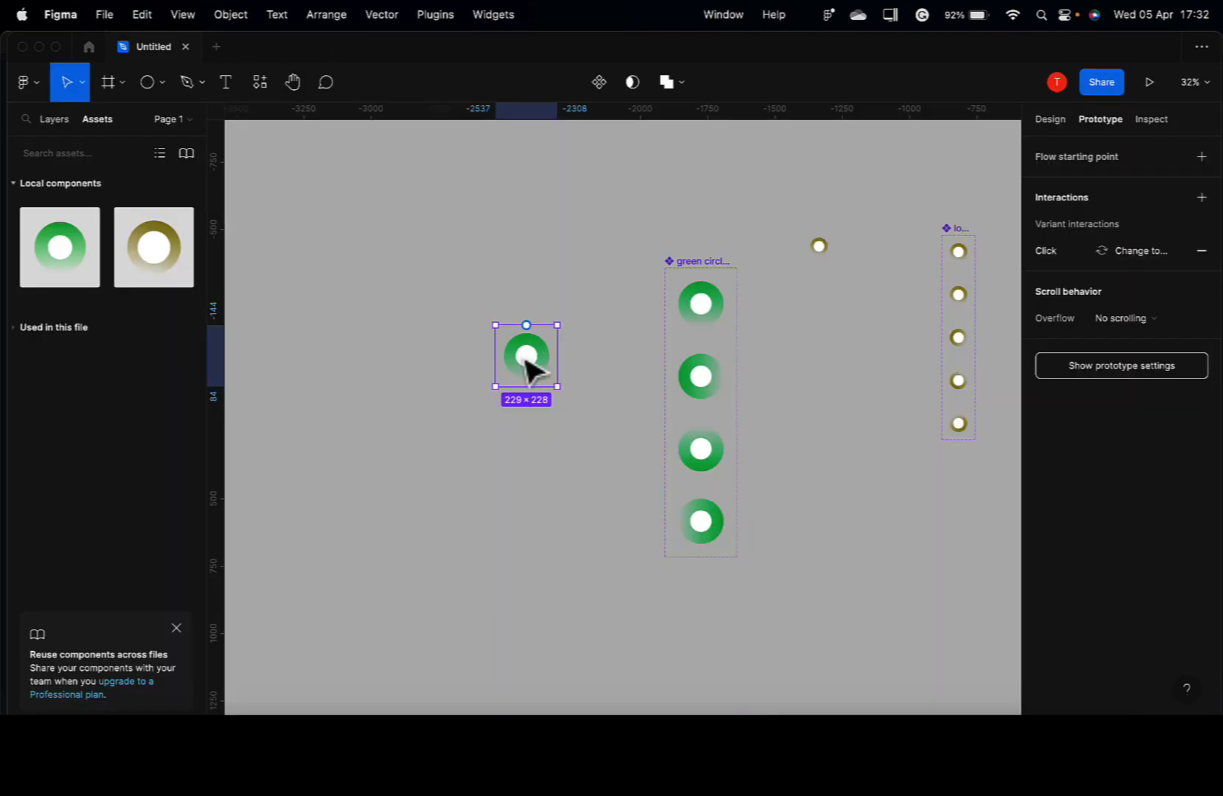
left_click(1150, 83)
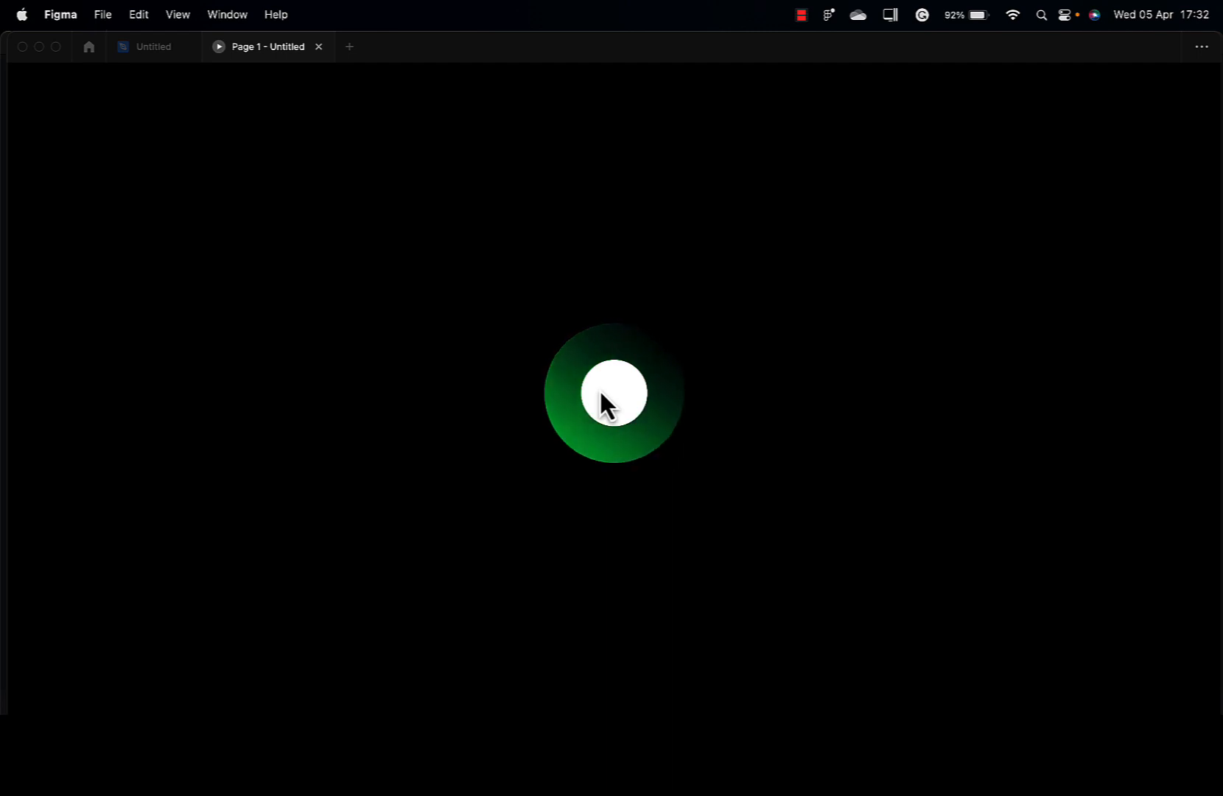
left_click(148, 47)
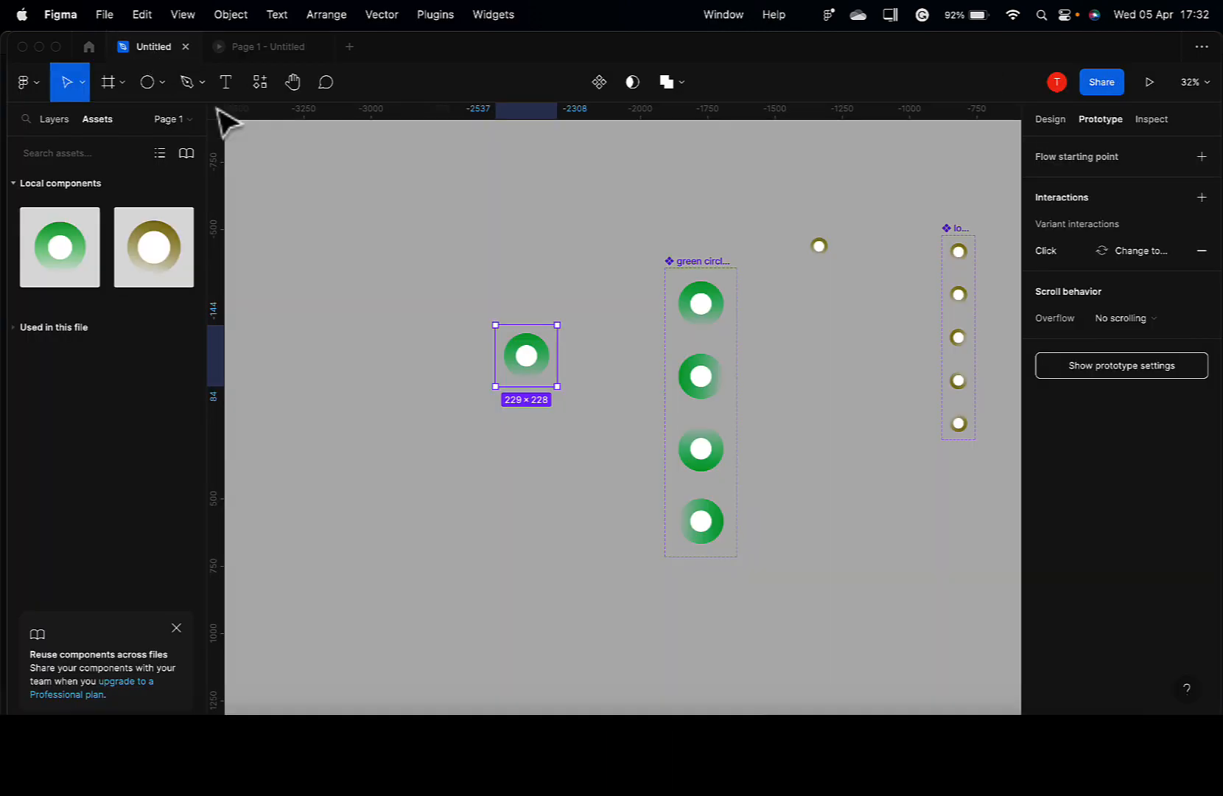
Step: Change the trigger of variant 1's interaction to After delay and set the delay to 200 ms
left_click(690, 313)
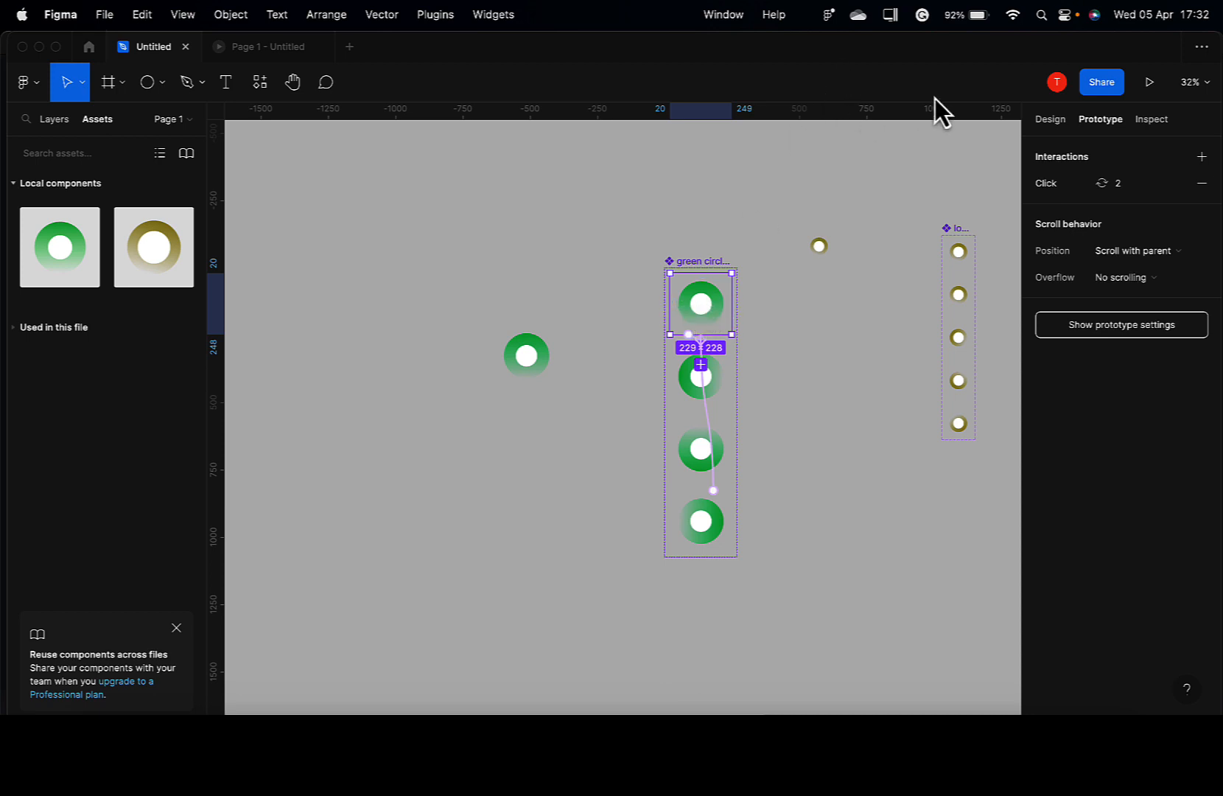
left_click(1043, 189)
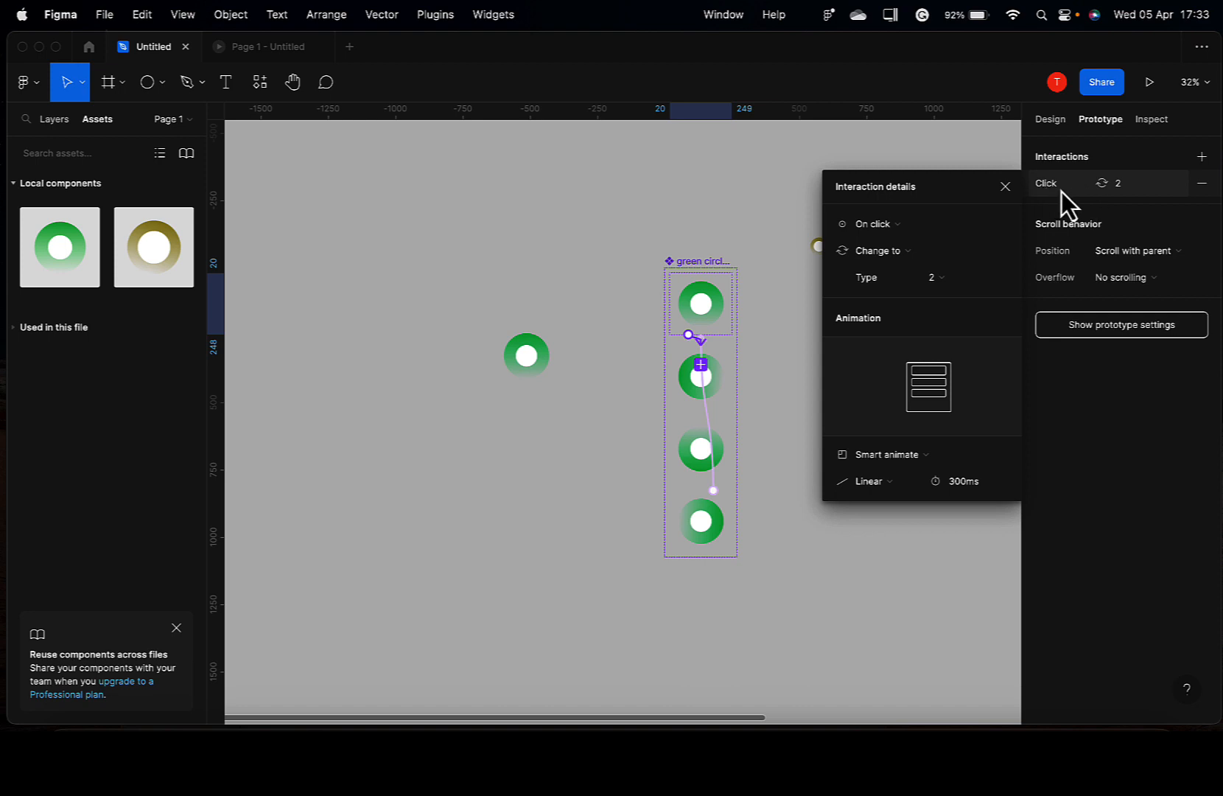
left_click(905, 226)
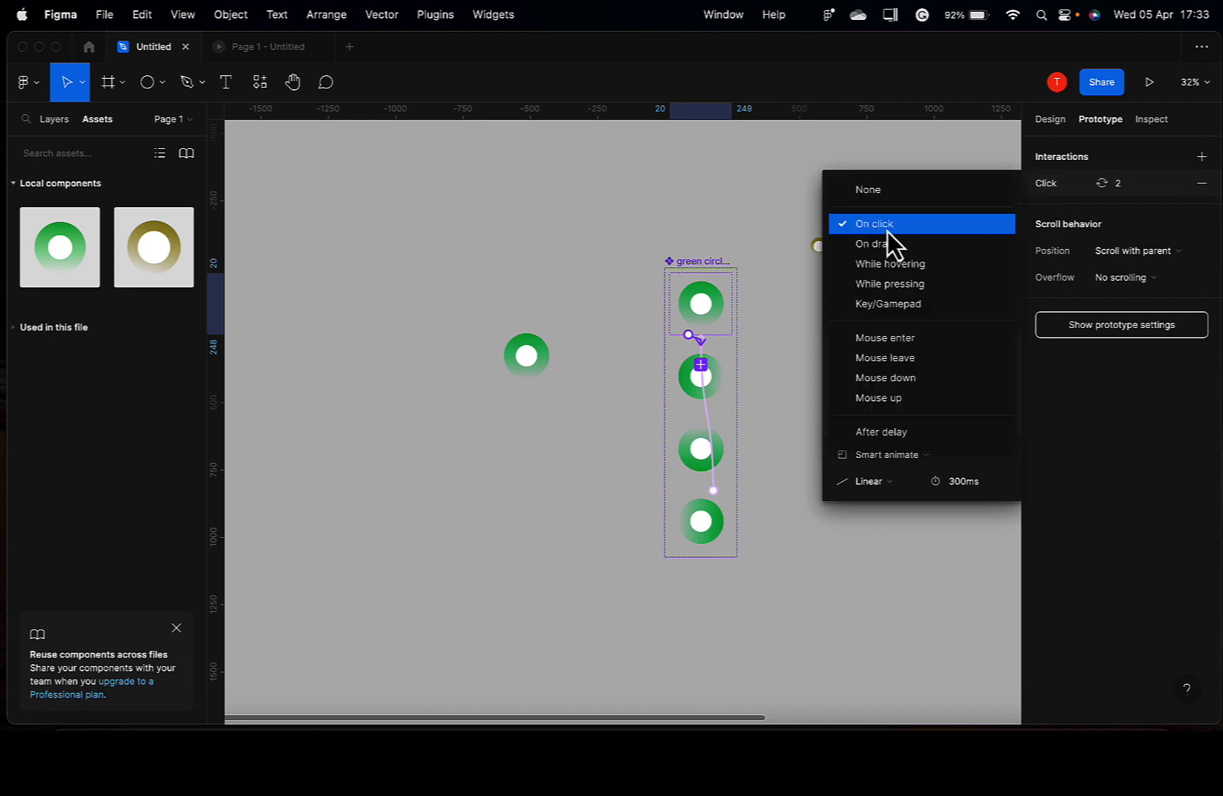
left_click(887, 434)
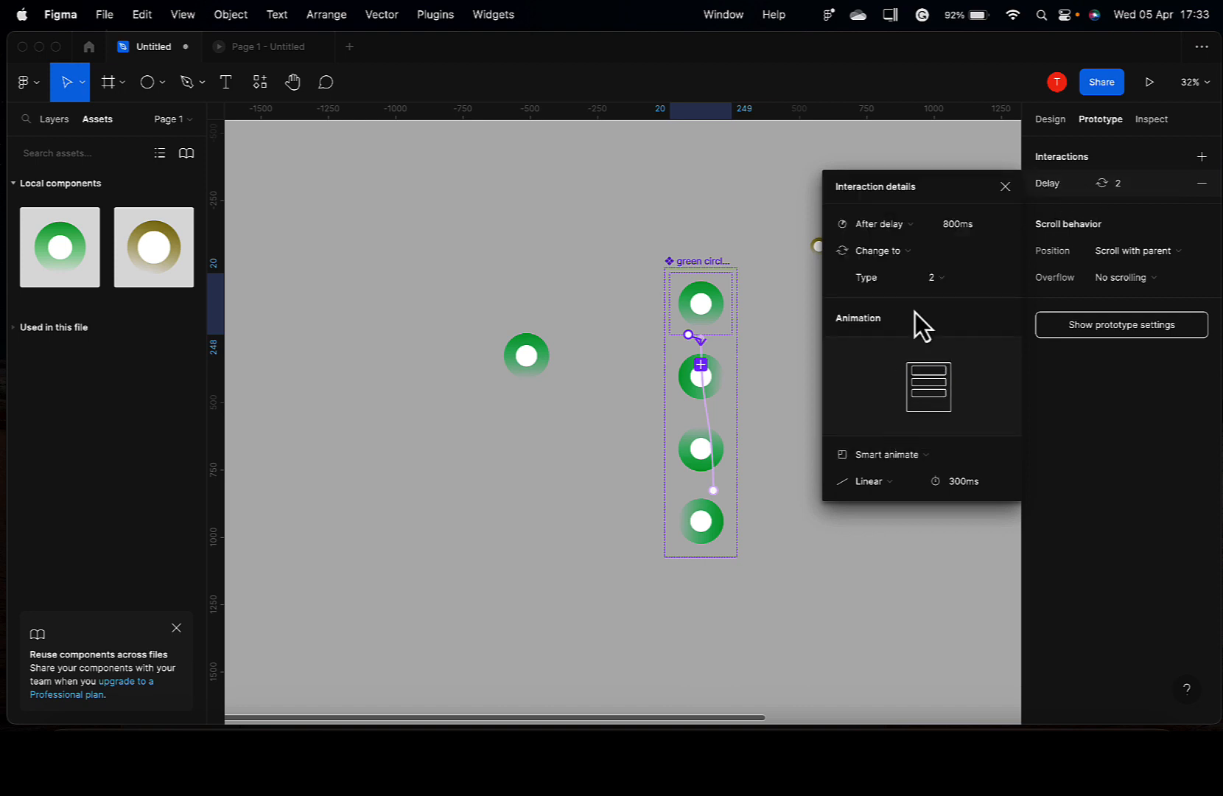
type("200")
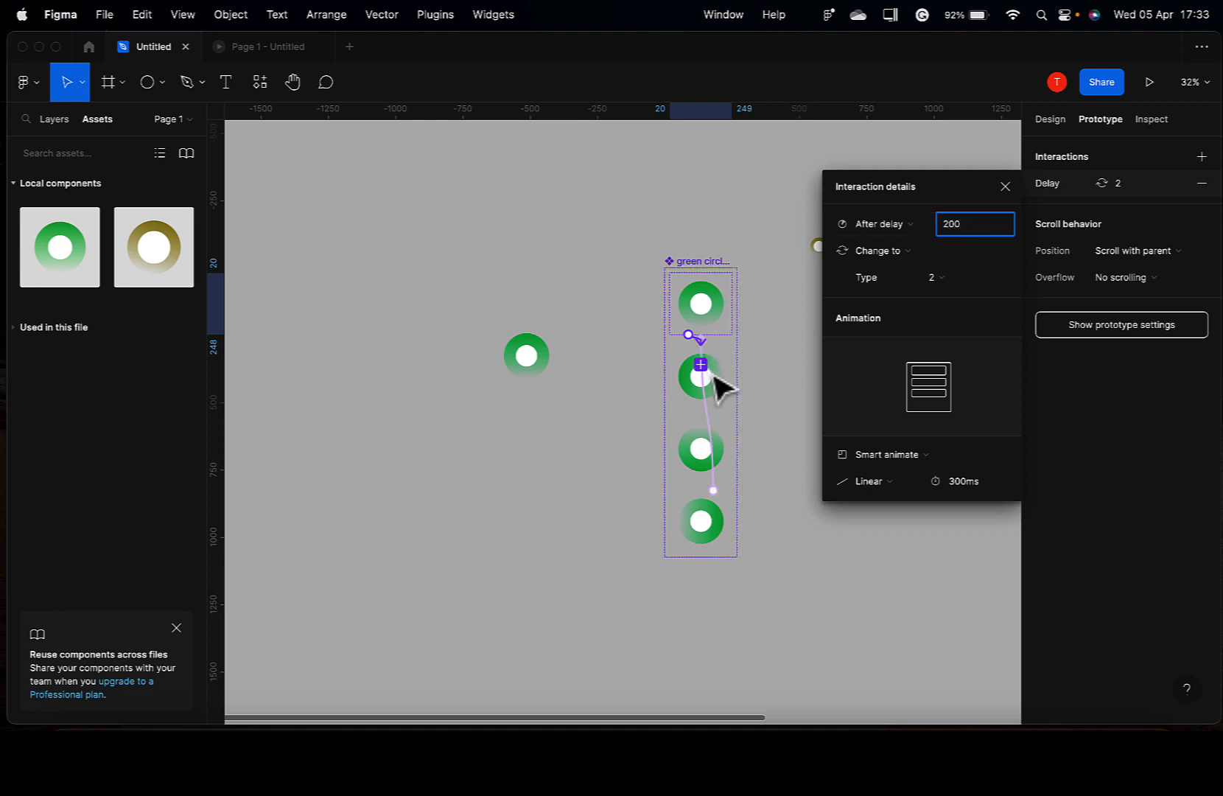
Step: Change the trigger of variant 2's interaction to After delay and set the delay to 200 ms
left_click(692, 387)
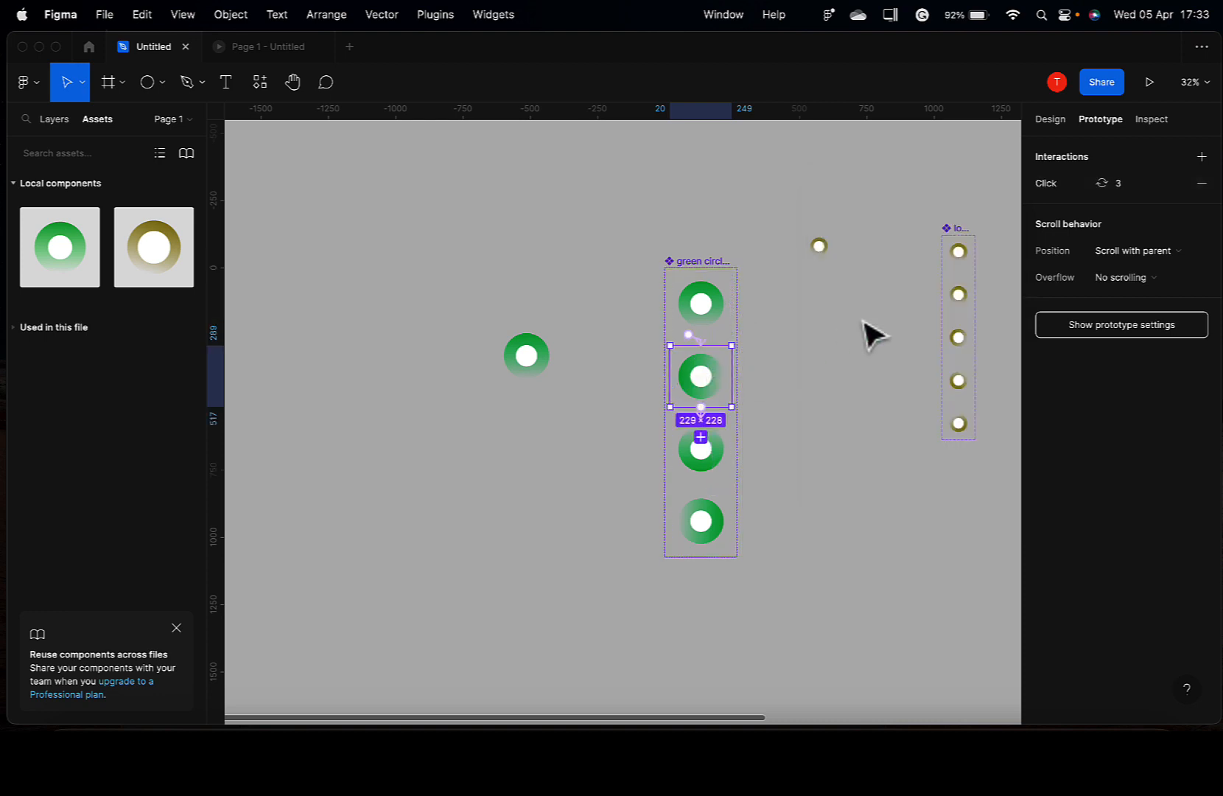
left_click(1047, 182)
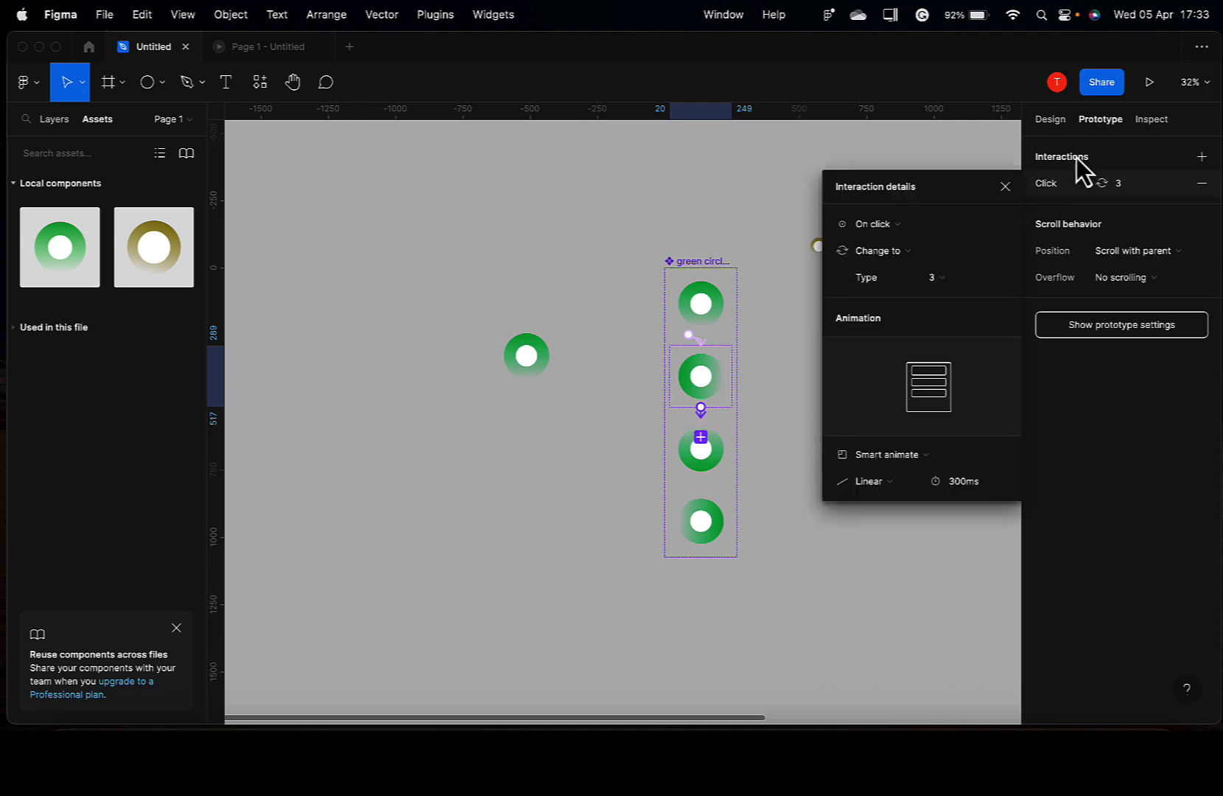
left_click(870, 230)
left_click(888, 431)
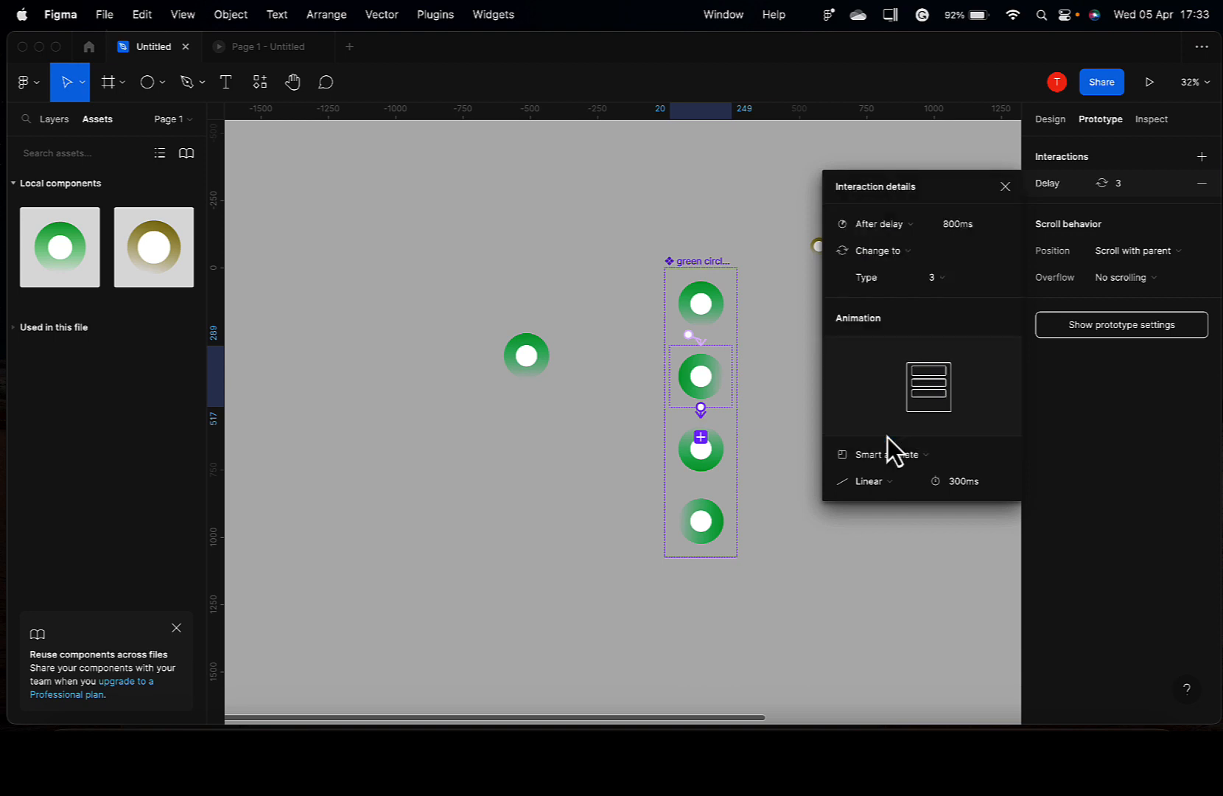
left_click(954, 228)
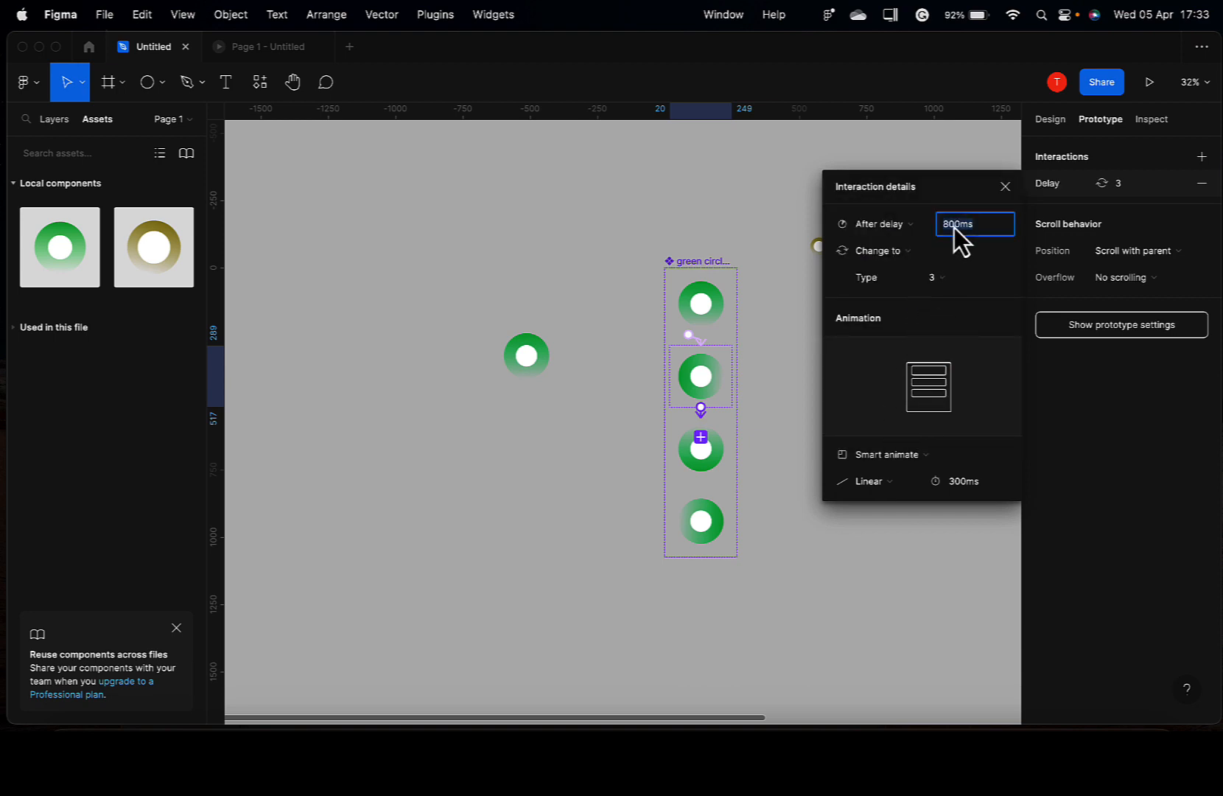
type("200")
Step: Change the trigger of variant 3's interaction to After delay and set the delay to 200 ms
left_click(706, 463)
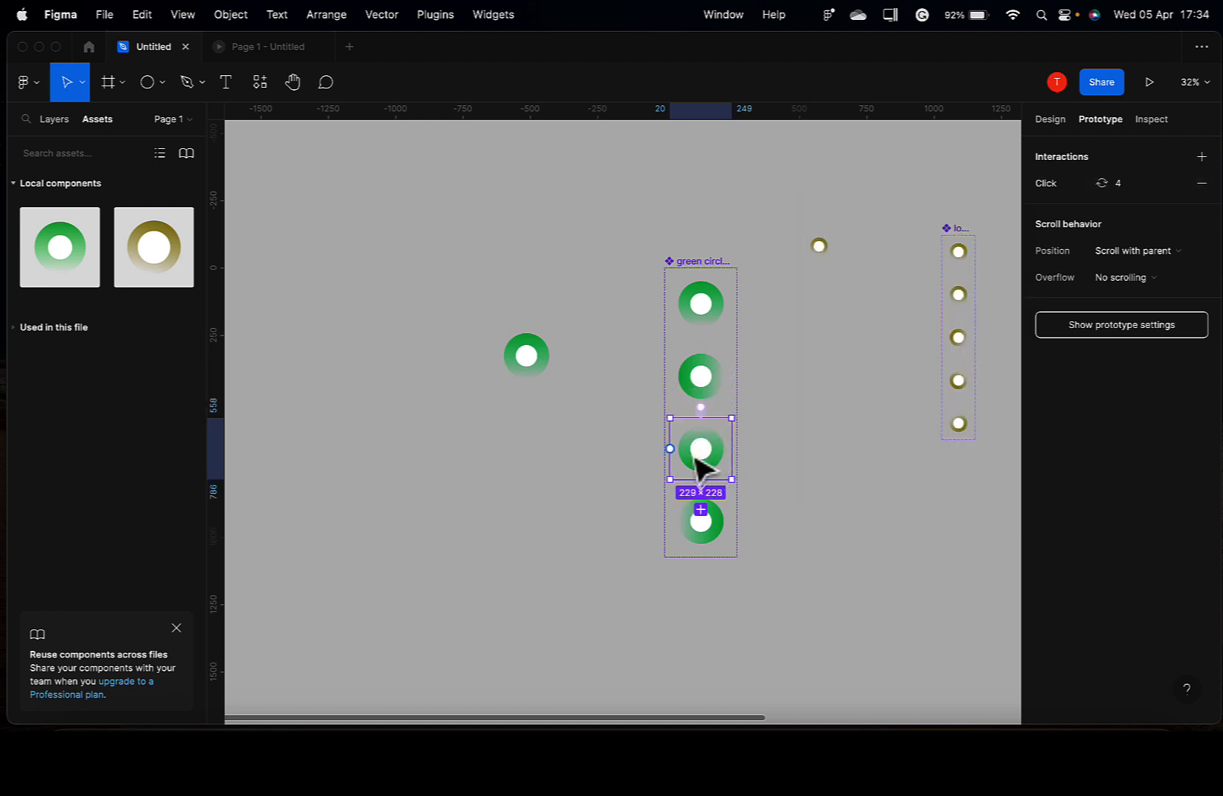
left_click(1047, 185)
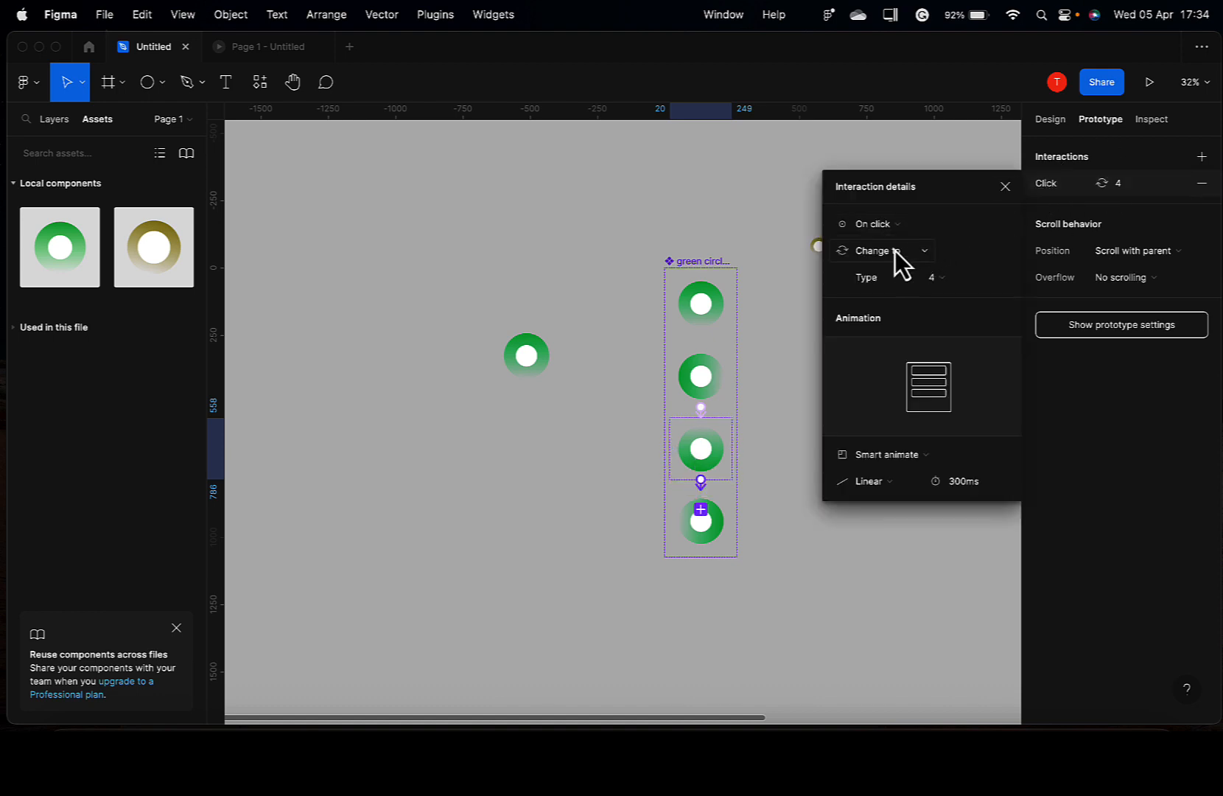
left_click(890, 226)
left_click(905, 434)
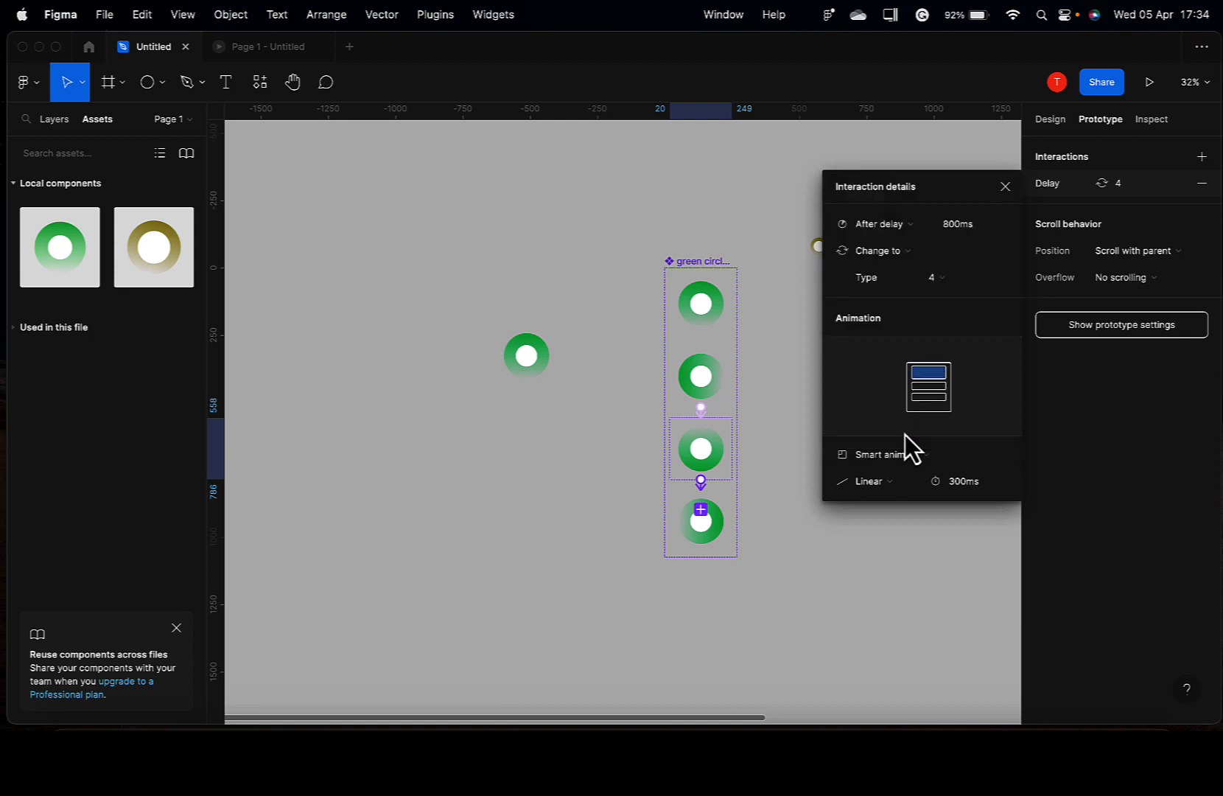
left_click(951, 231)
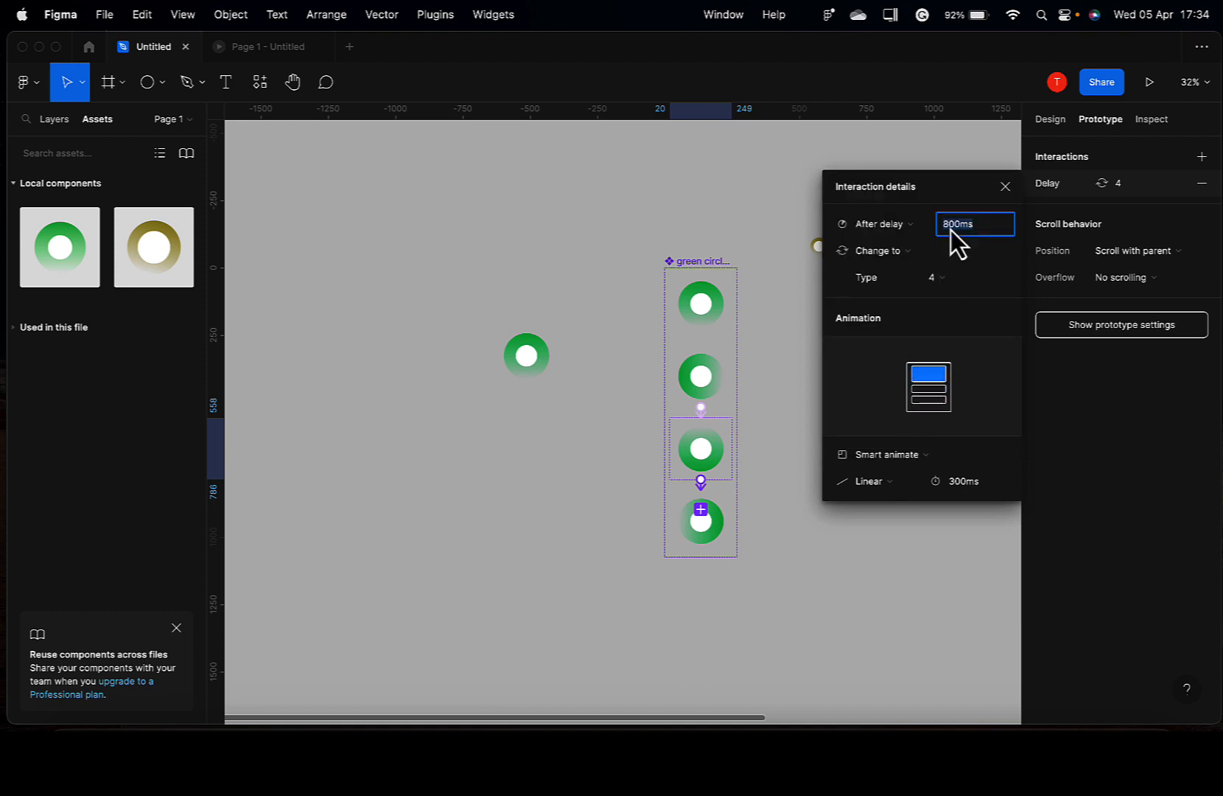
type("200")
Step: Change the trigger of variant 4's interaction to After delay and set the delay to 200 ms
left_click(721, 535)
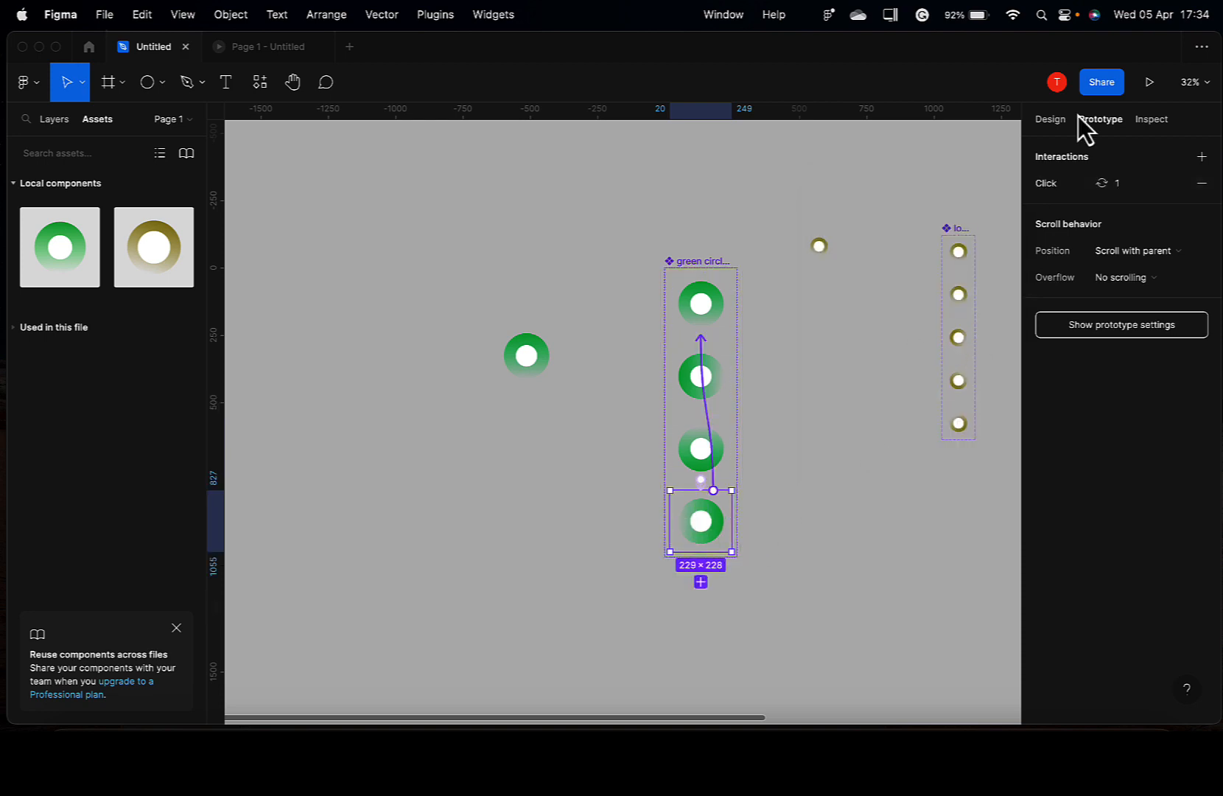
left_click(1052, 184)
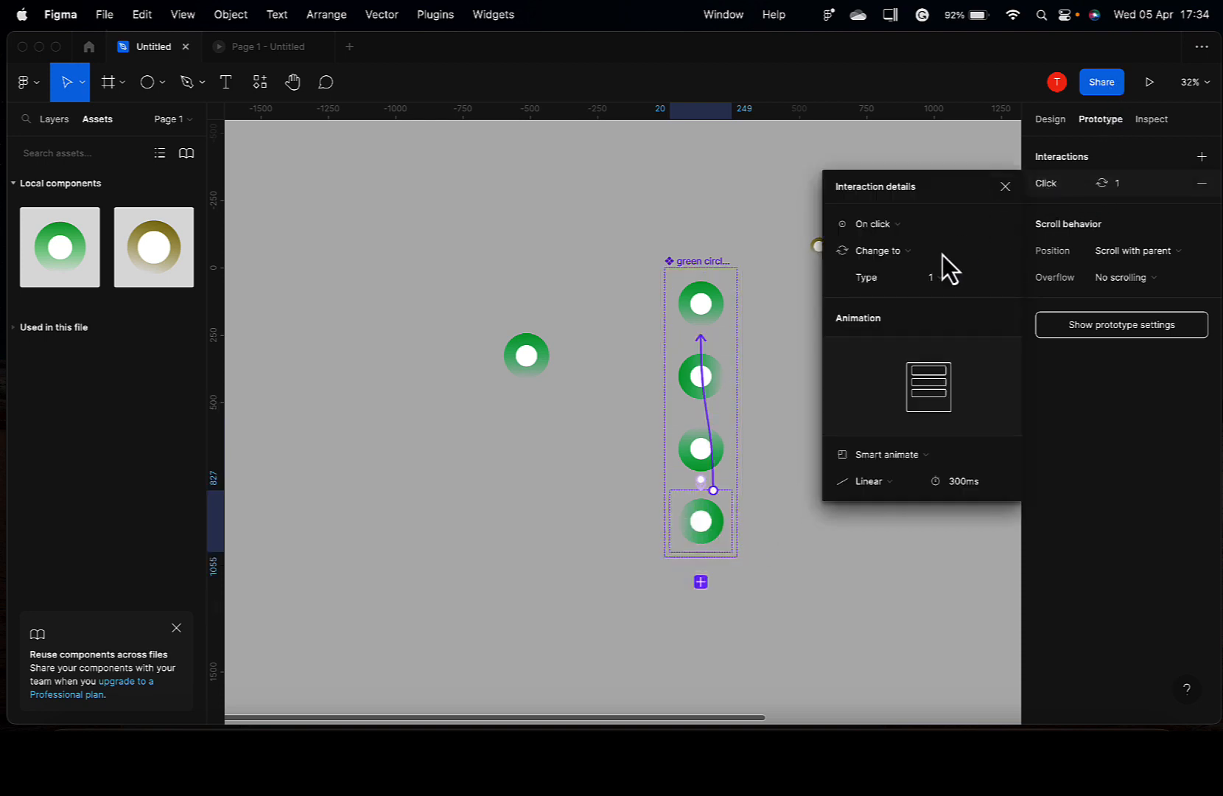
left_click(895, 226)
left_click(879, 429)
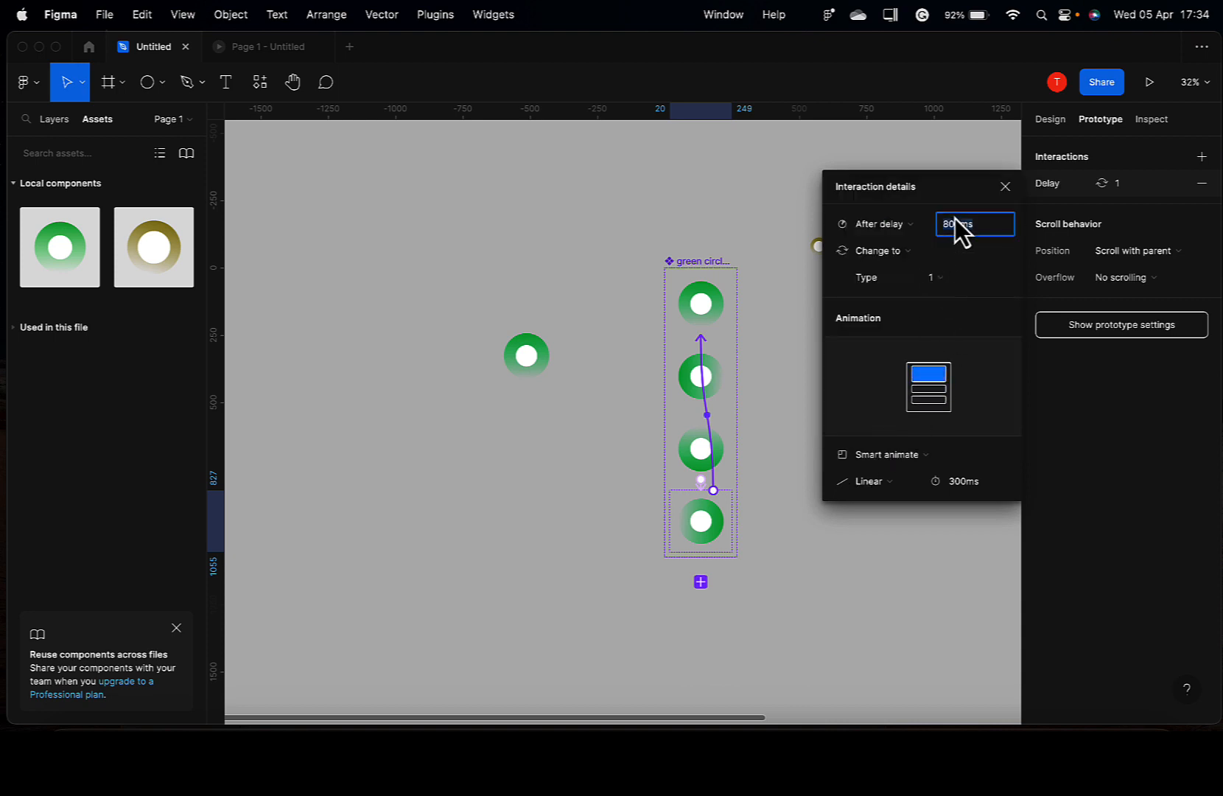
type("200")
key("Tab")
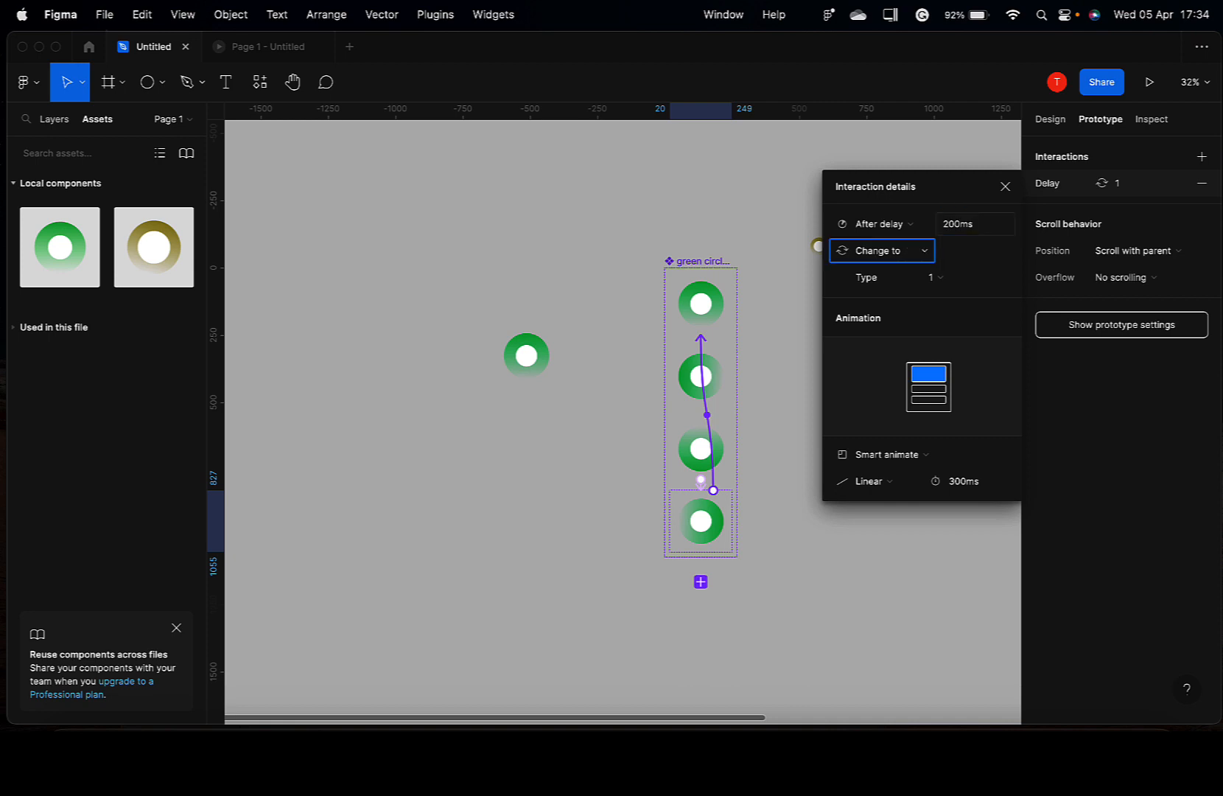
Step: Preview the automatic spinner animation in the prototype presentation, return to the design file and close the interaction details
left_click(242, 56)
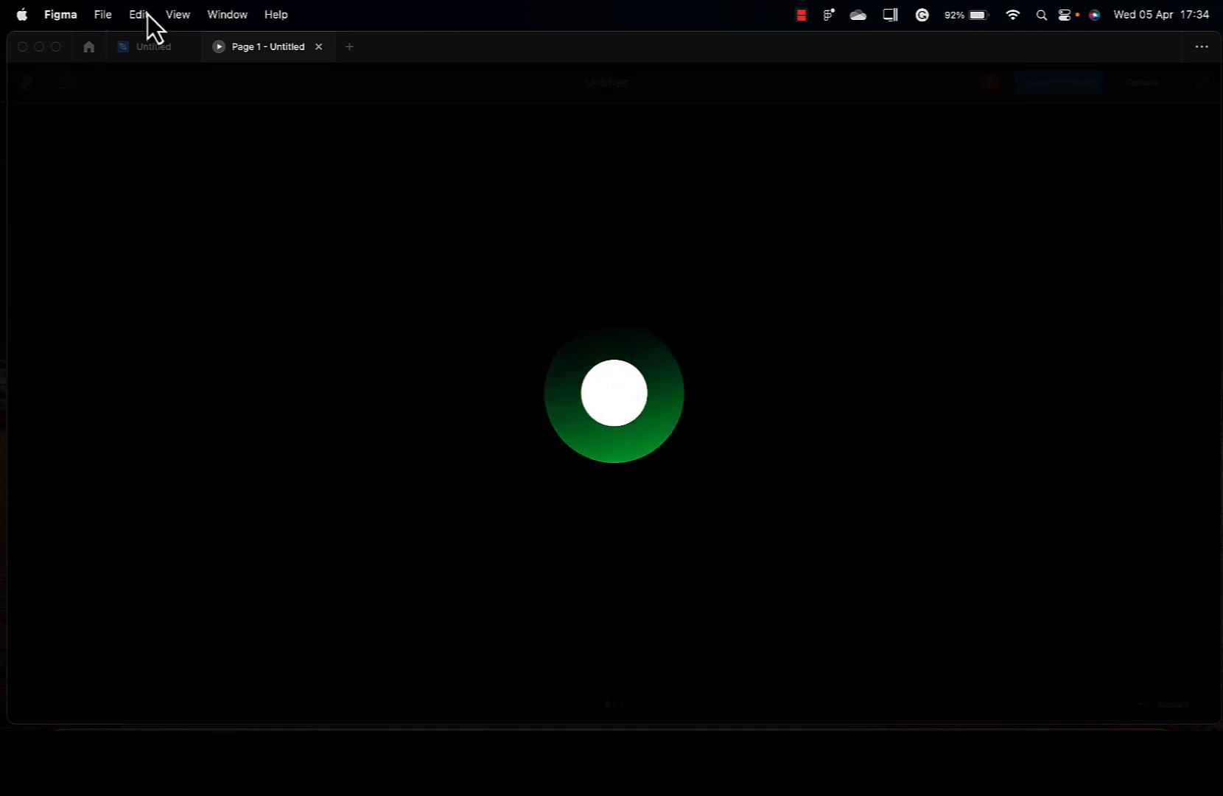
left_click(153, 44)
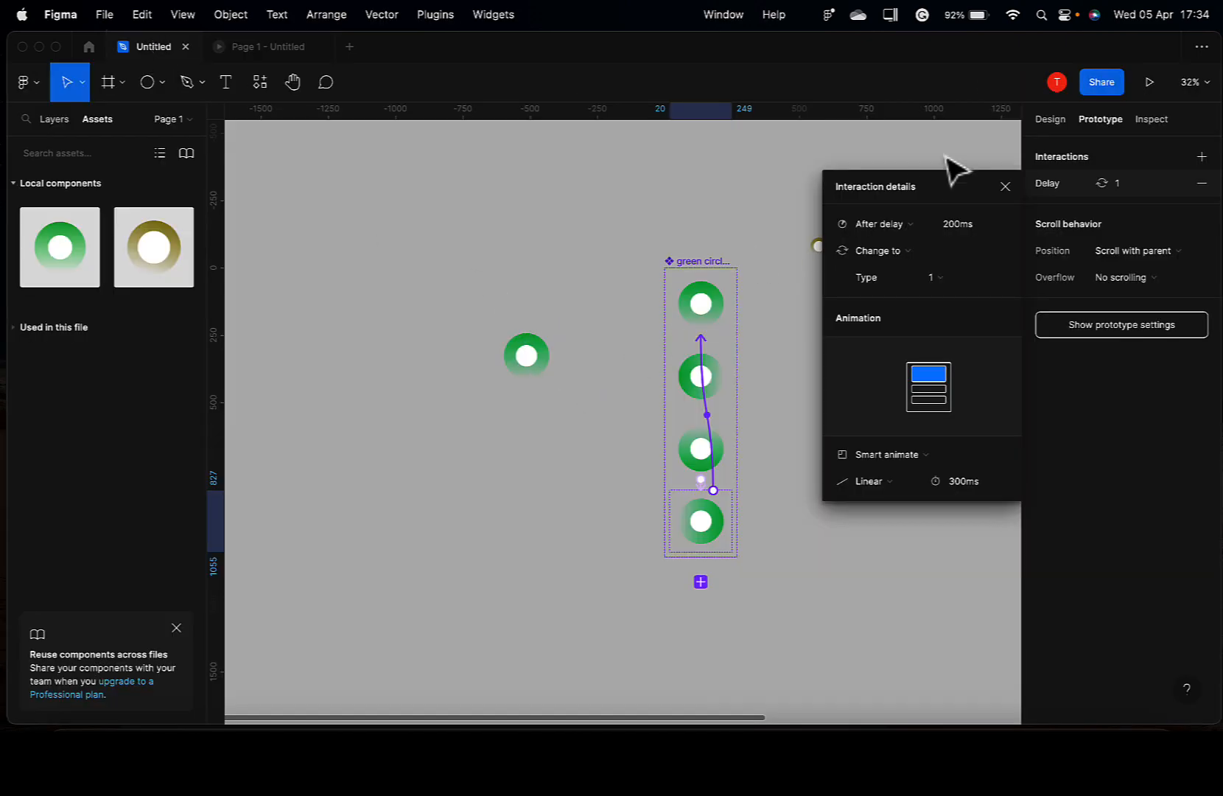
left_click(1005, 187)
Step: Delete both green circle instances from the Loading screen frame
scroll(847, 387, "right", 5)
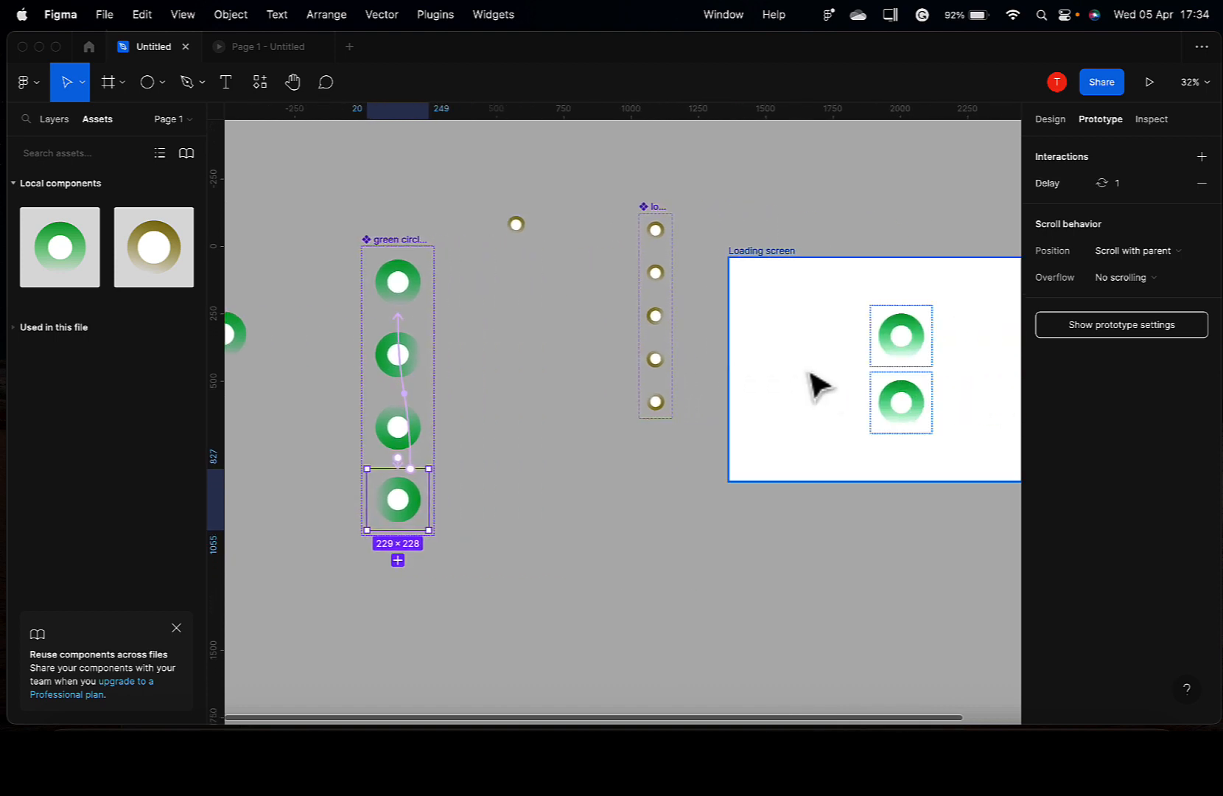
left_click(899, 336)
key("BackSpace")
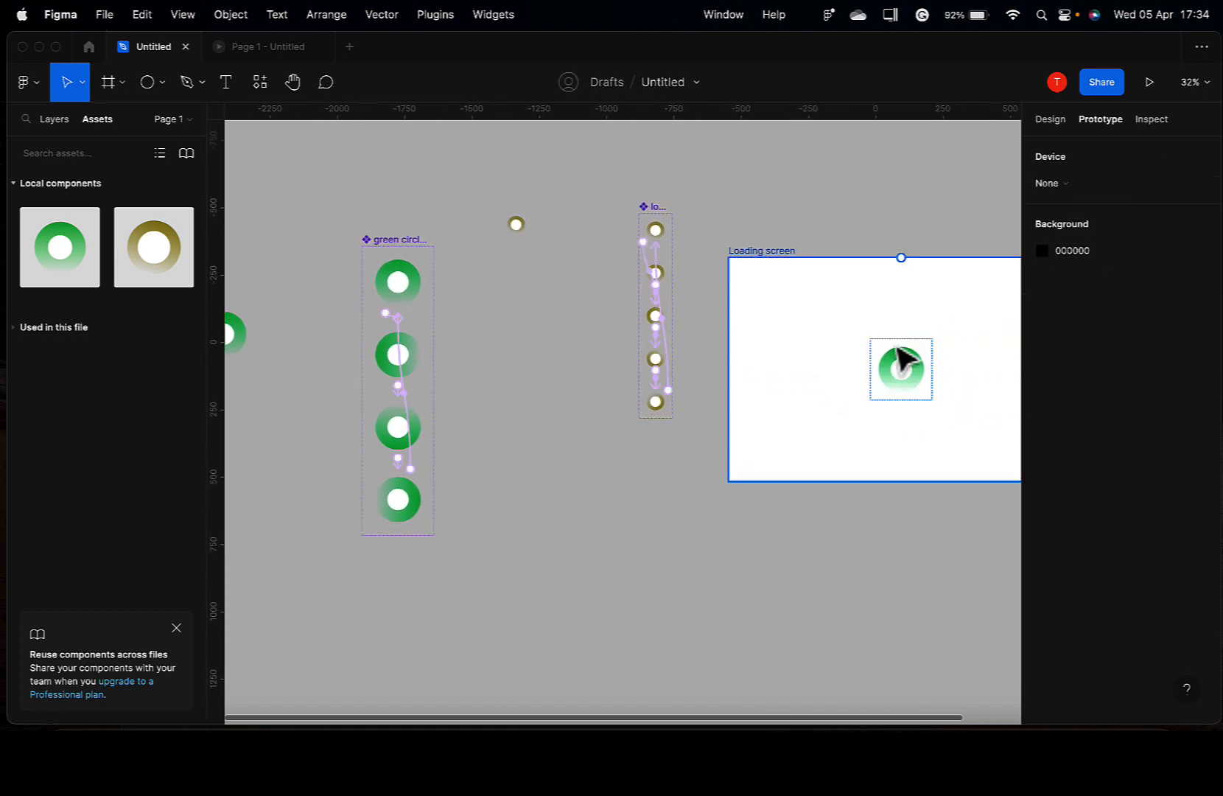
left_click(899, 375)
key("BackSpace")
Step: Move the standalone green circle instance into the Loading screen frame and wrap it in its own auto layout frame
scroll(546, 394, "left", 2)
scroll(515, 376, "left", 2)
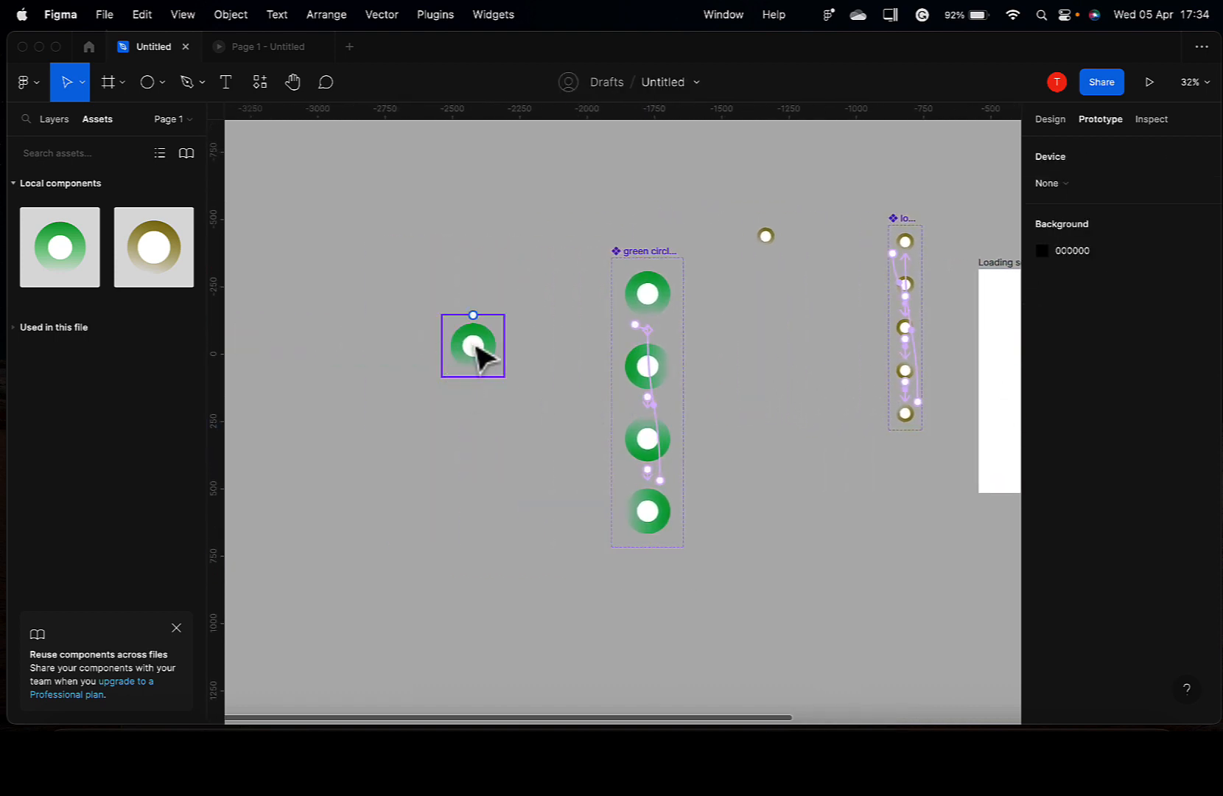
left_click_drag(478, 349, 967, 349)
scroll(1000, 411, "right", 3)
scroll(987, 405, "right", 1)
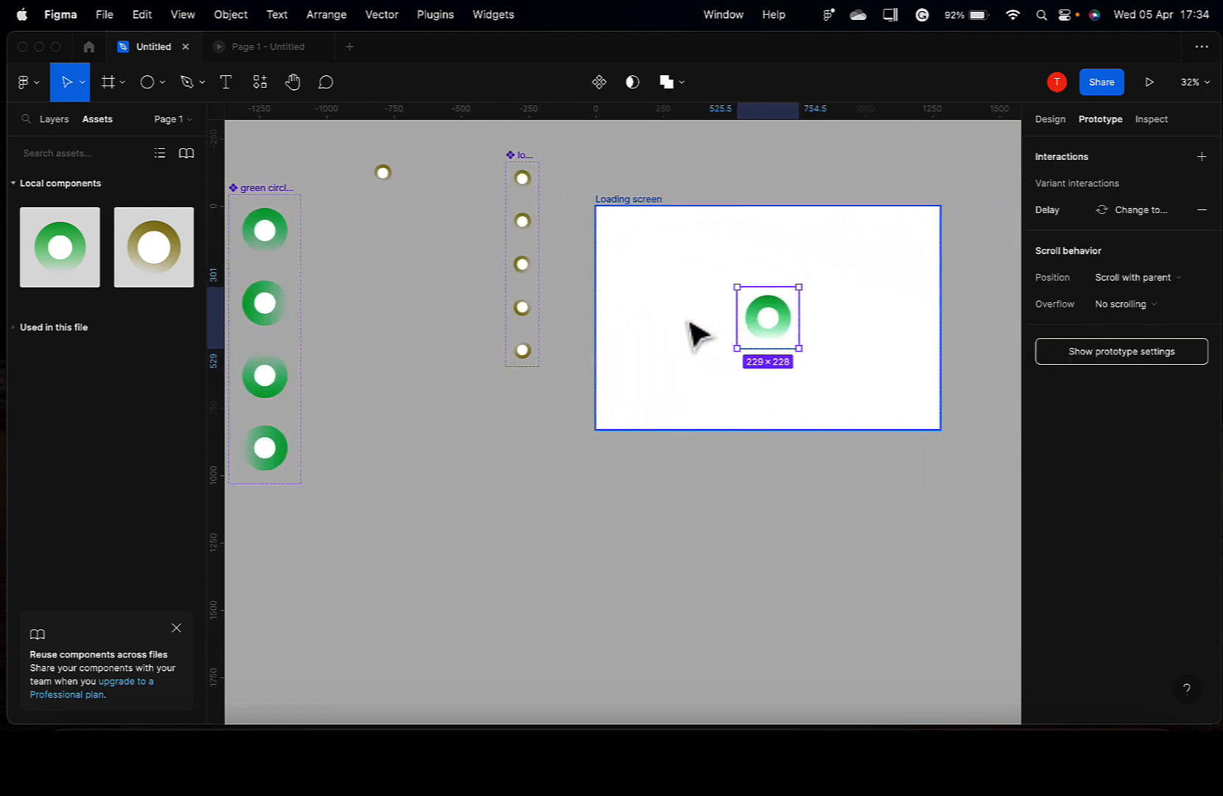
key("shift+a")
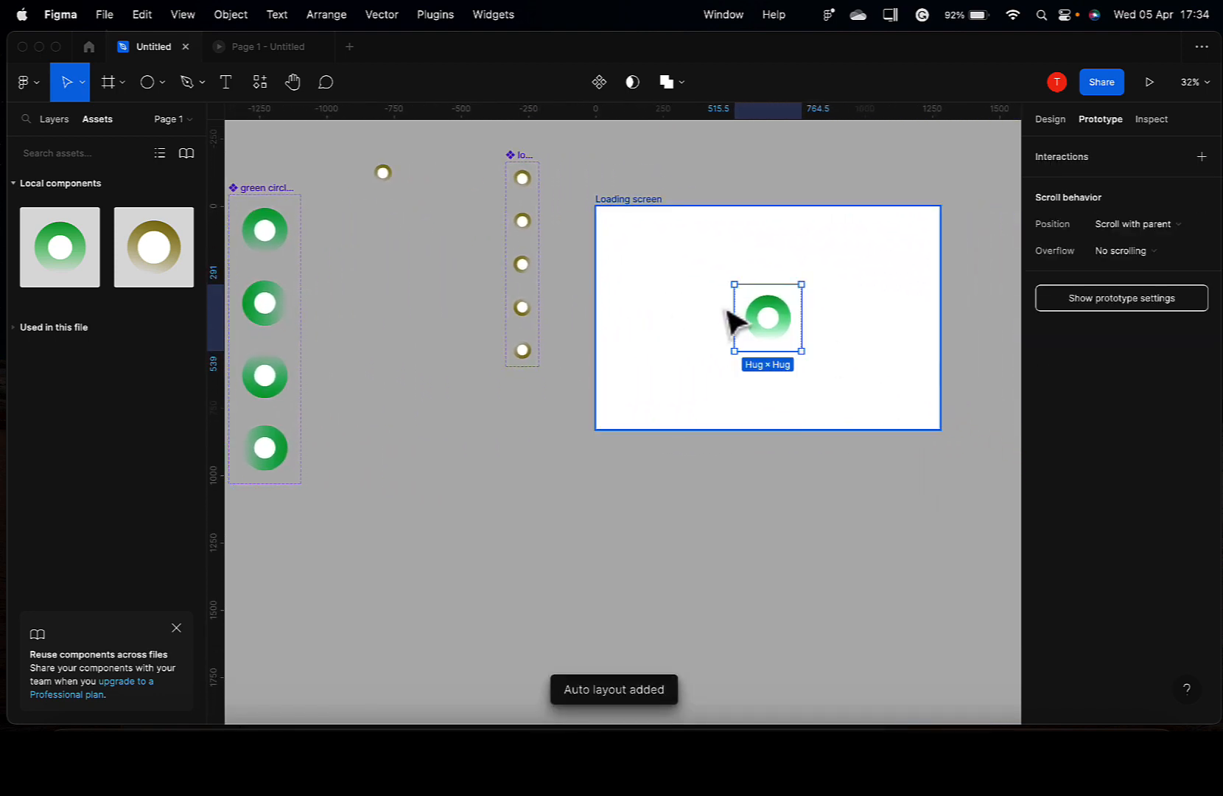
Step: Add the text "LOADING" on the canvas below the Loading screen frame and format it as Inter Medium, size 30
left_click(227, 85)
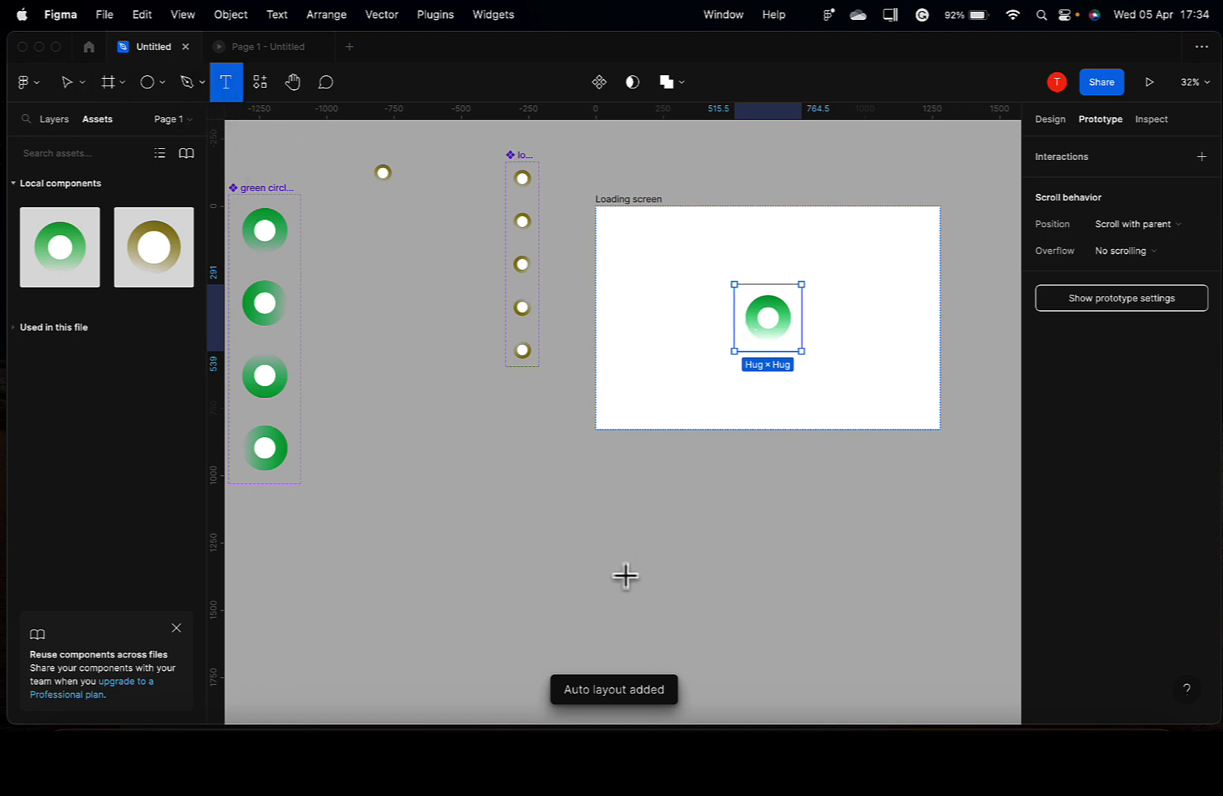
left_click(588, 475)
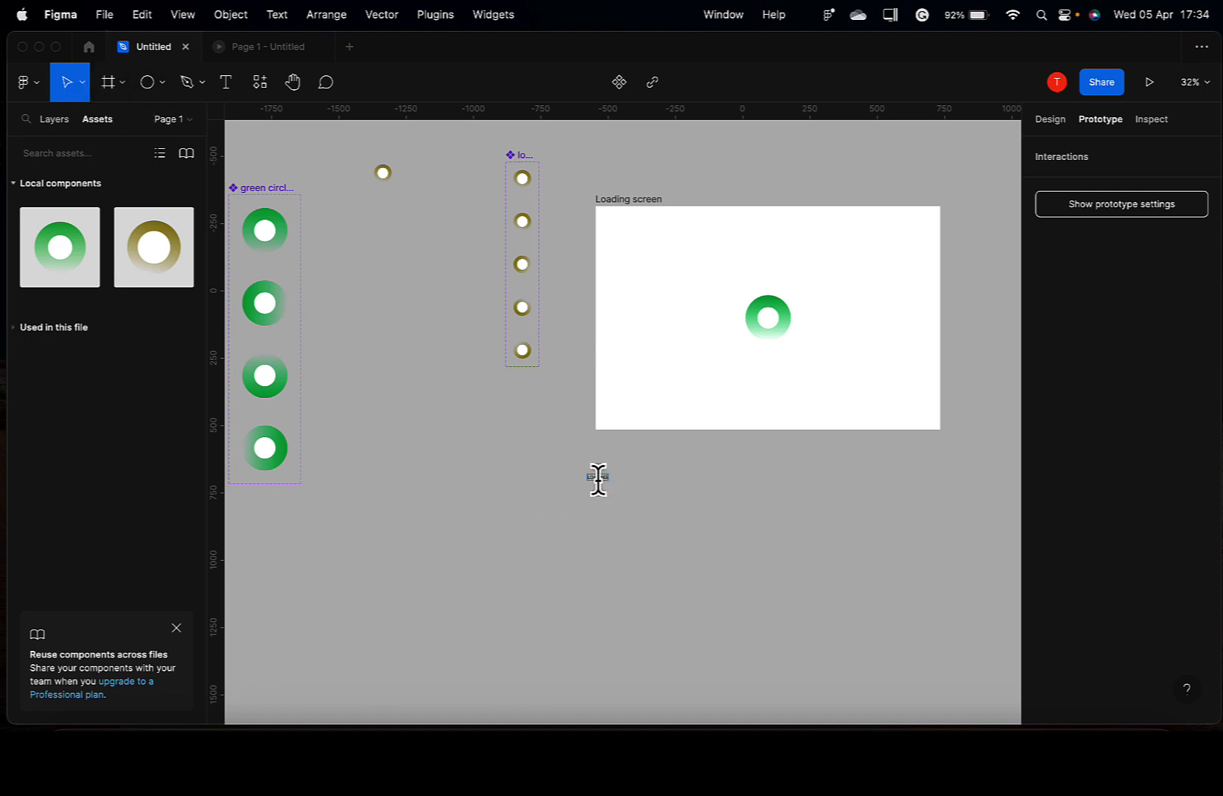
left_click(1052, 121)
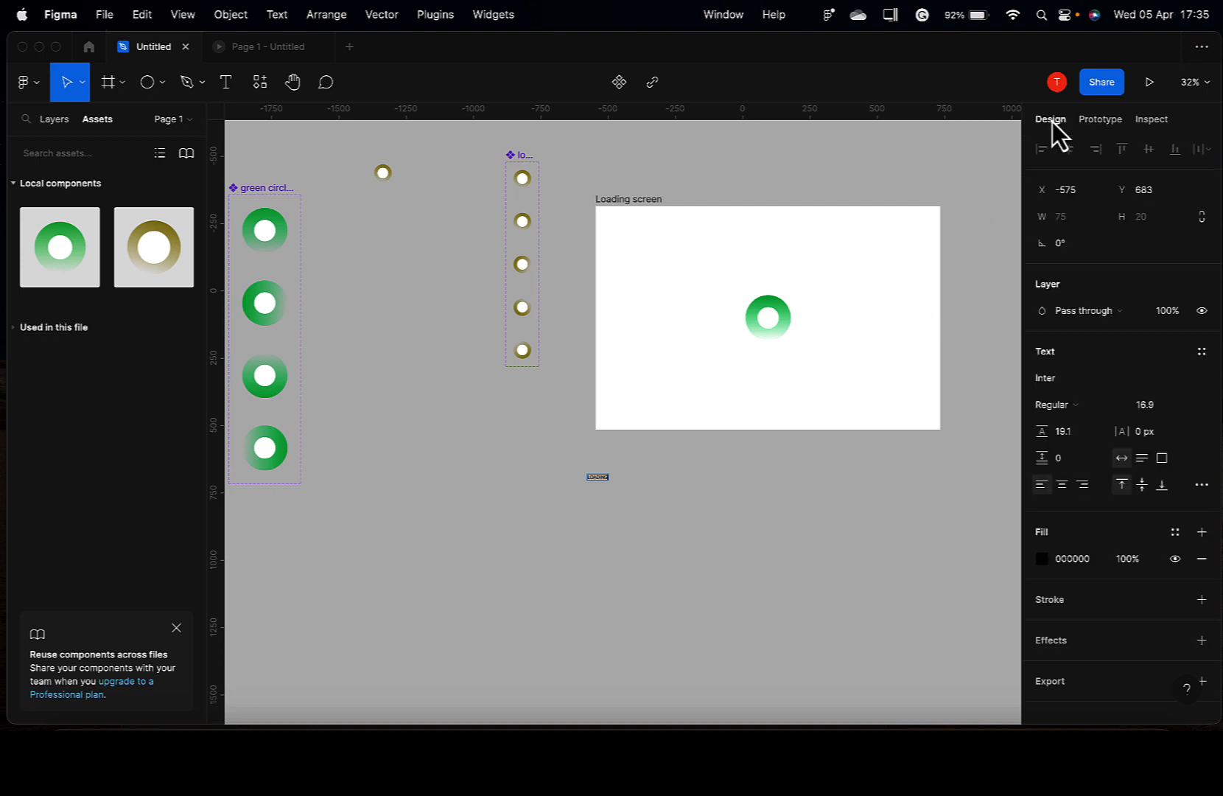
left_click(1070, 408)
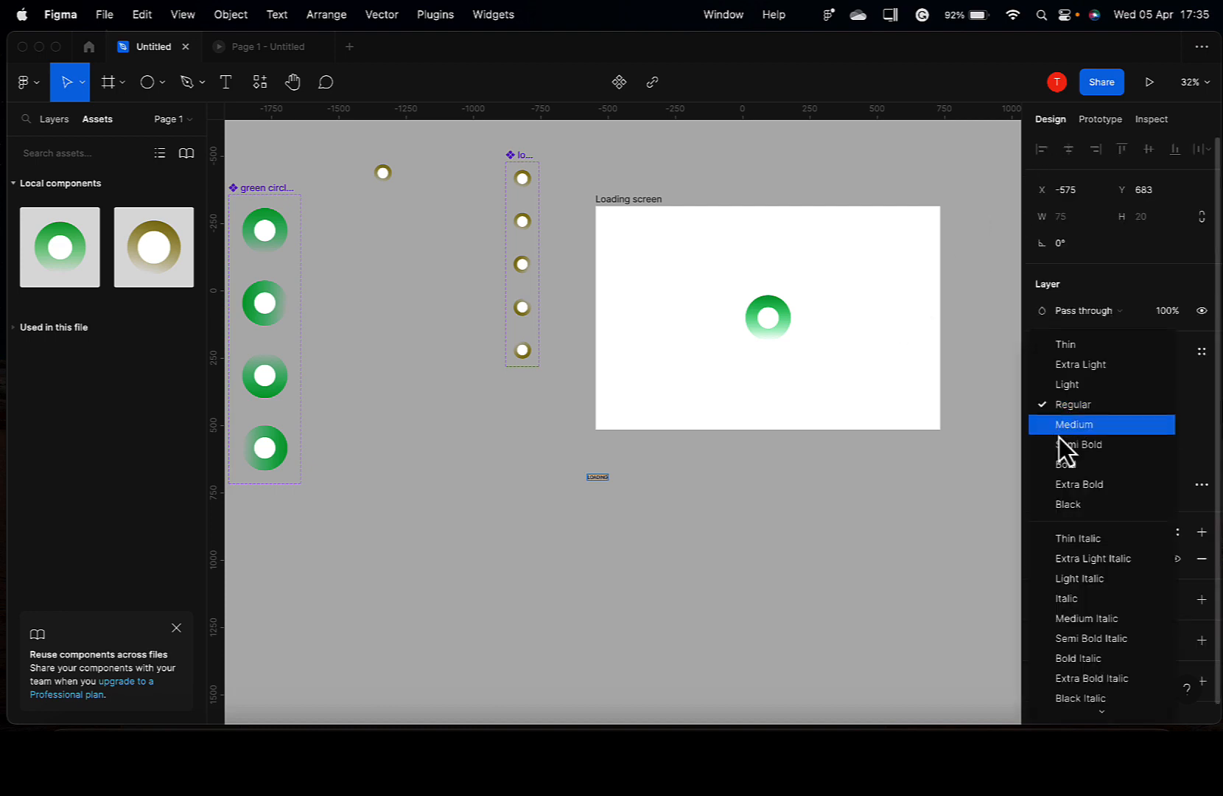
left_click(1071, 433)
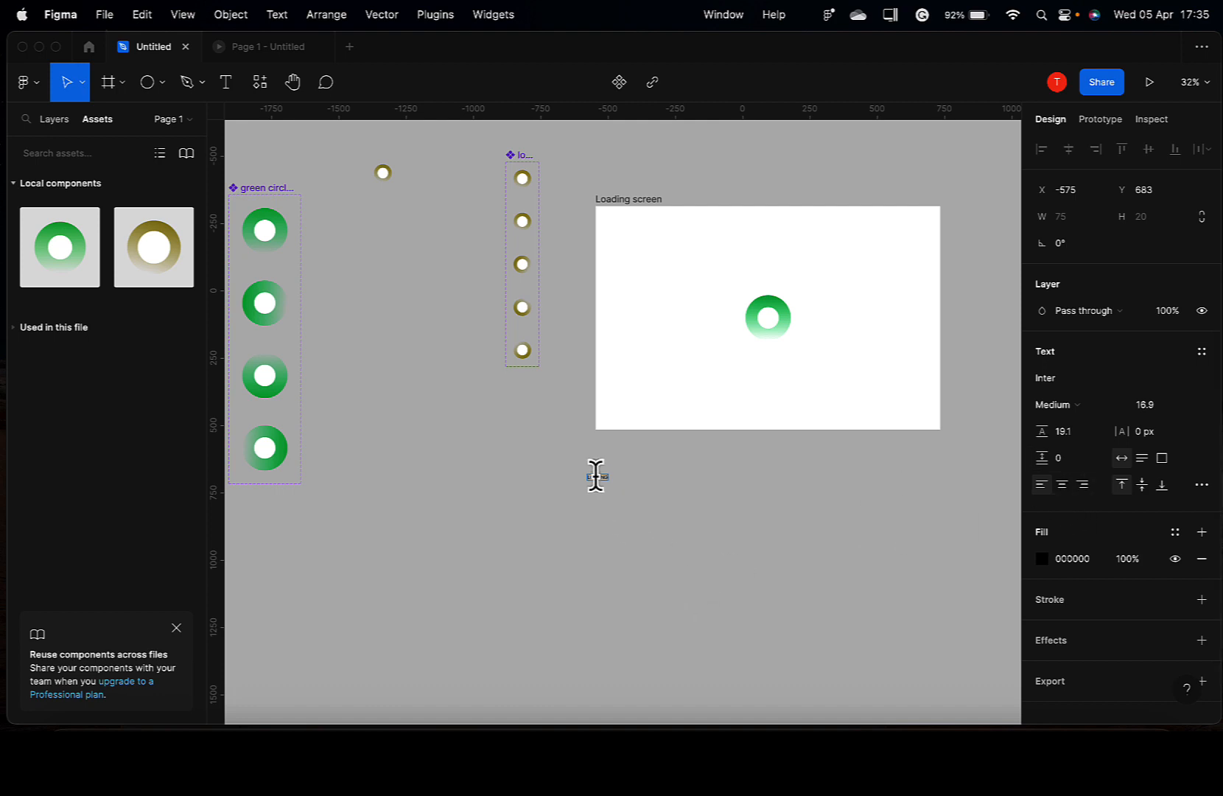
left_click(1056, 406)
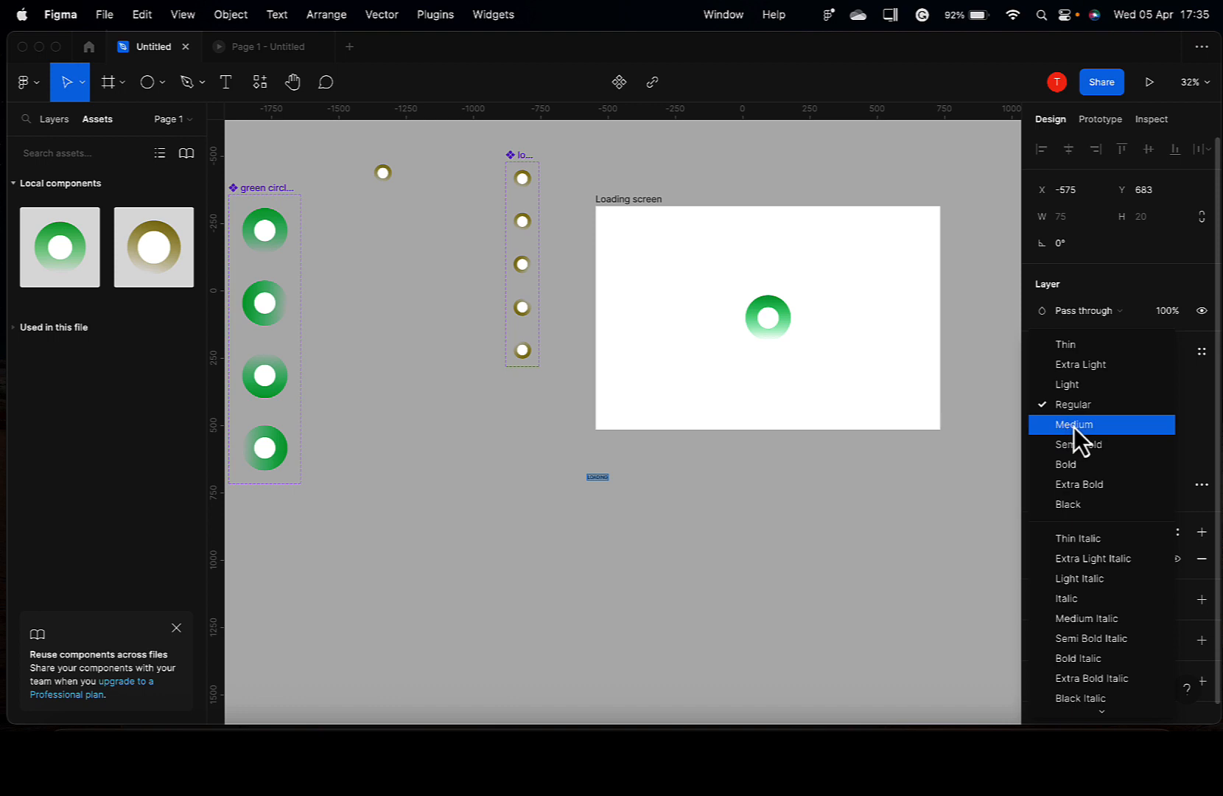
left_click(1073, 426)
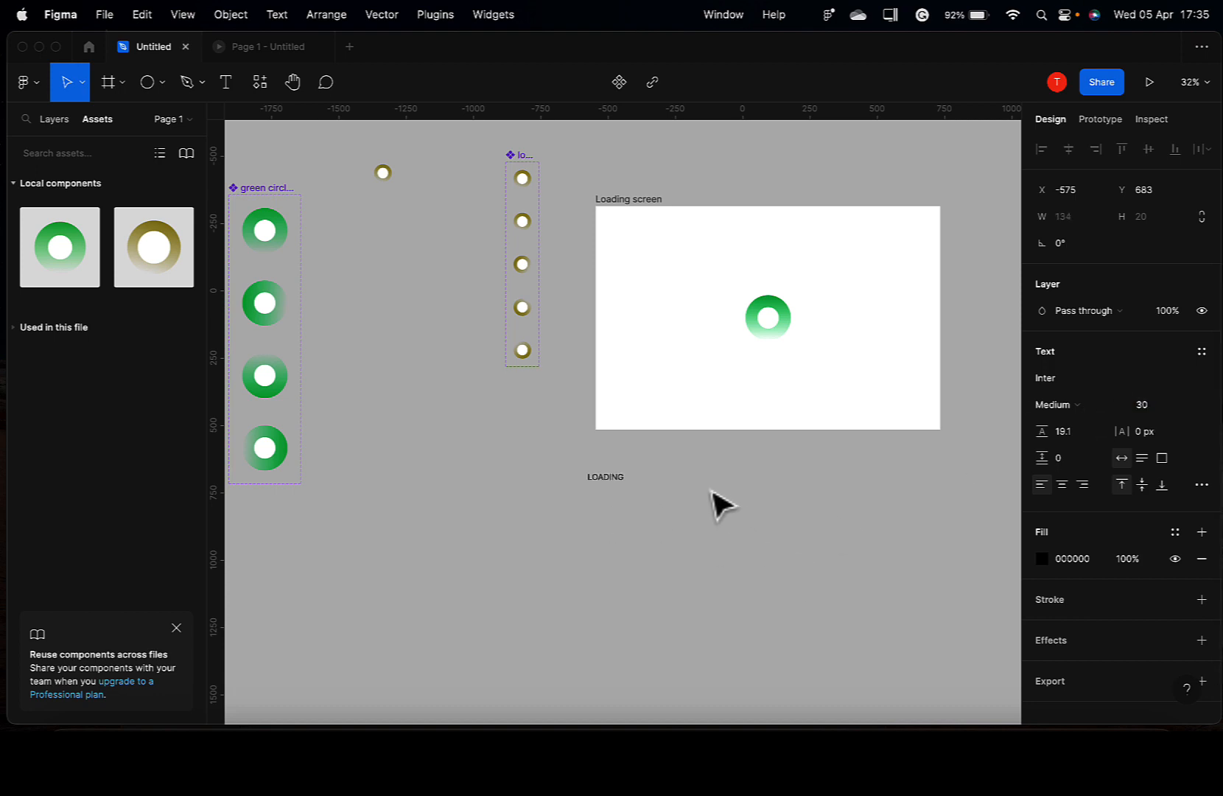
Step: Move the LOADING text into the spinner's auto layout frame below the circle and center-align the frame's contents
double_click(601, 477)
key("Escape")
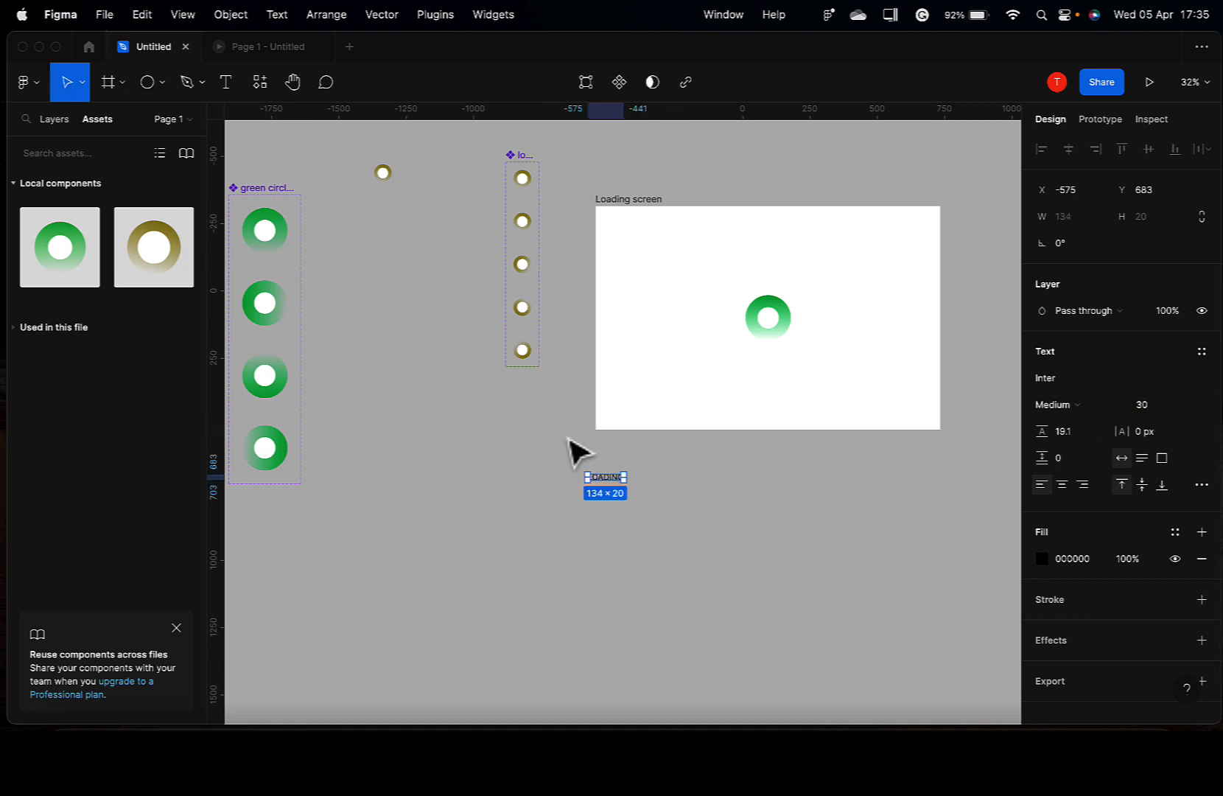
left_click_drag(617, 480, 772, 330)
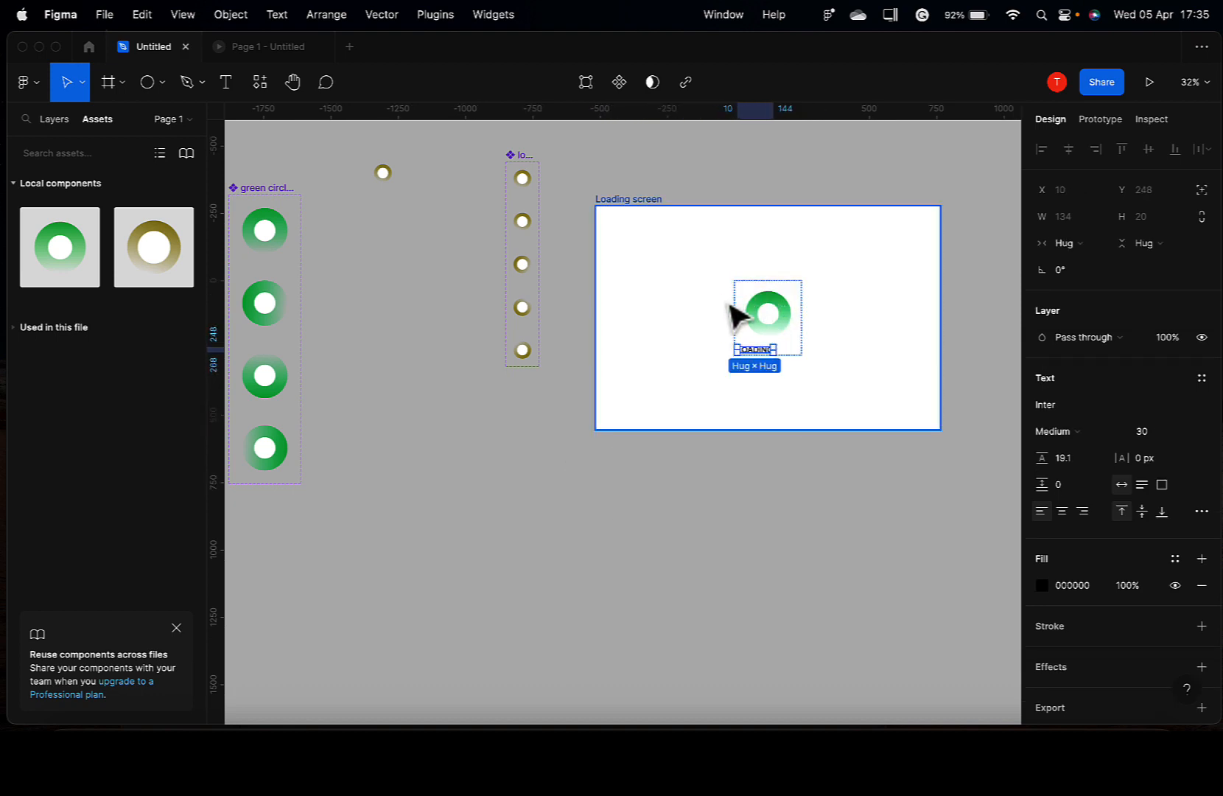
left_click(818, 342)
left_click(774, 328)
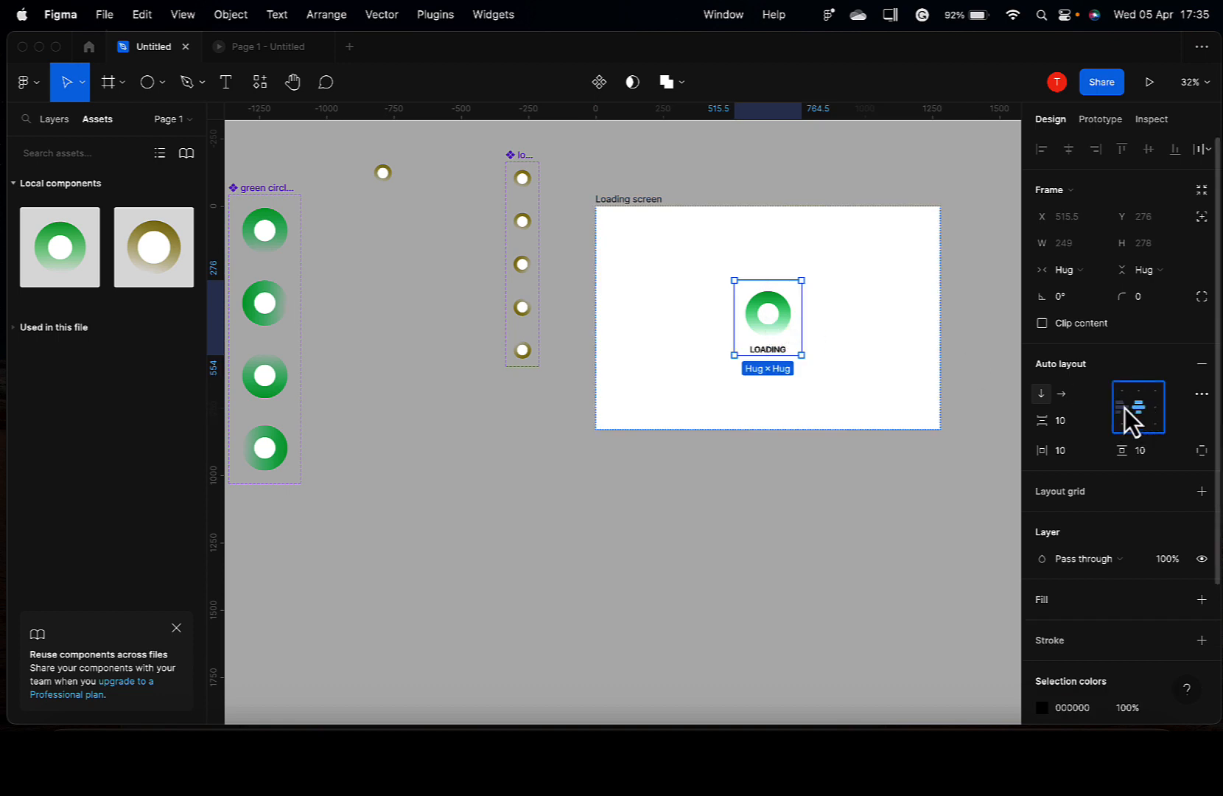
Step: Extend the label text to "LOADING..." and fill it with the document's green, 05B84D
left_click(768, 351)
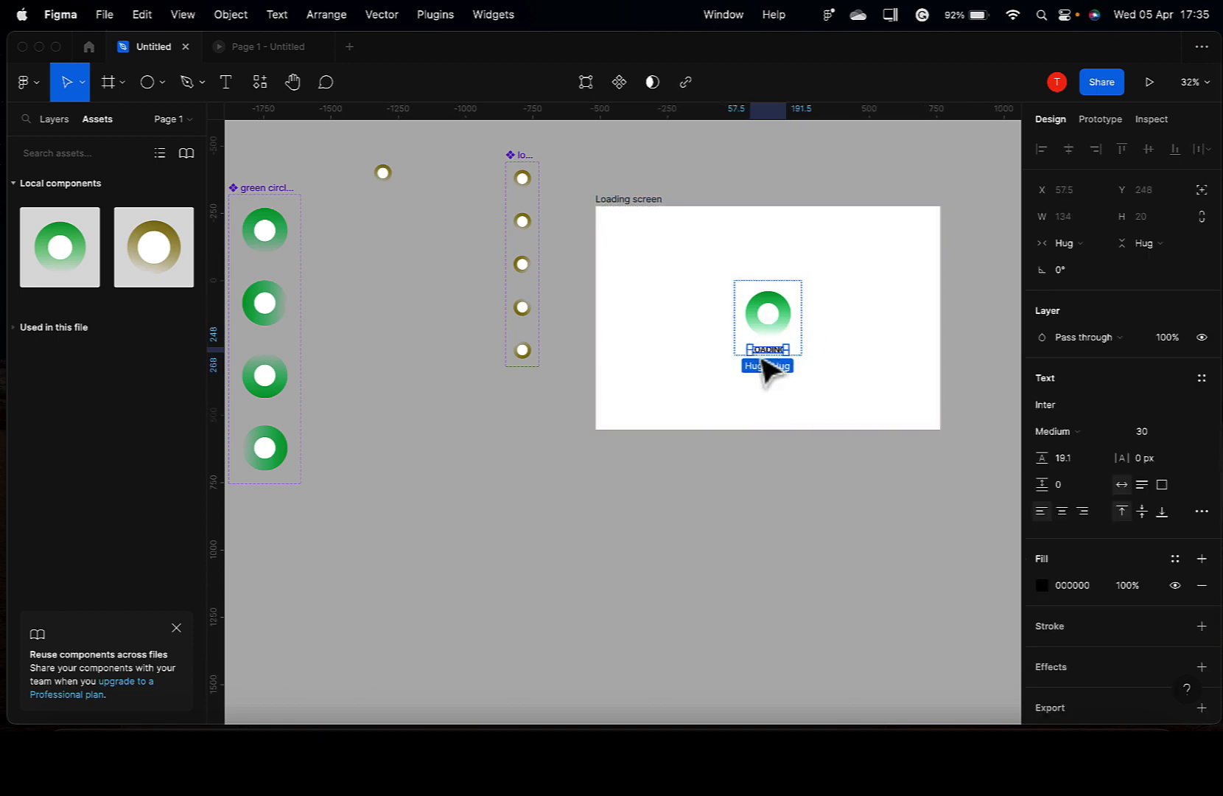
double_click(757, 351)
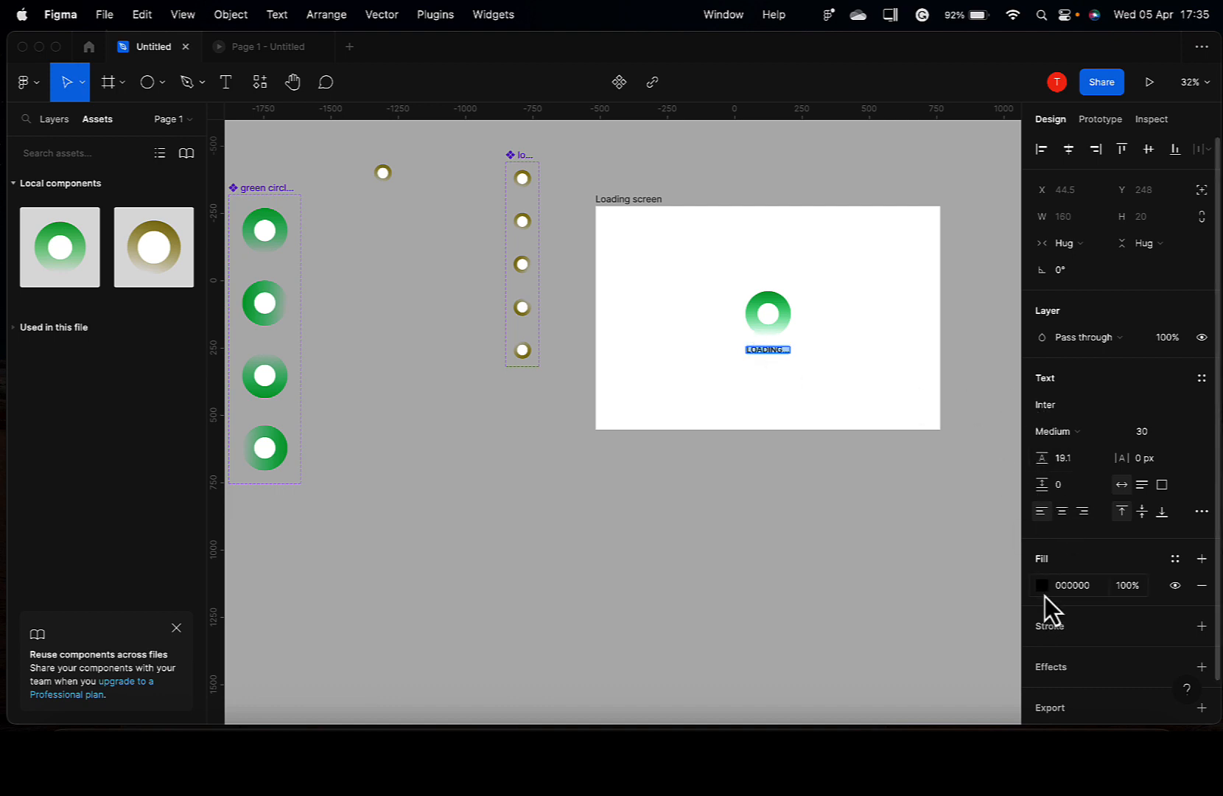
left_click(1042, 591)
left_click(903, 644)
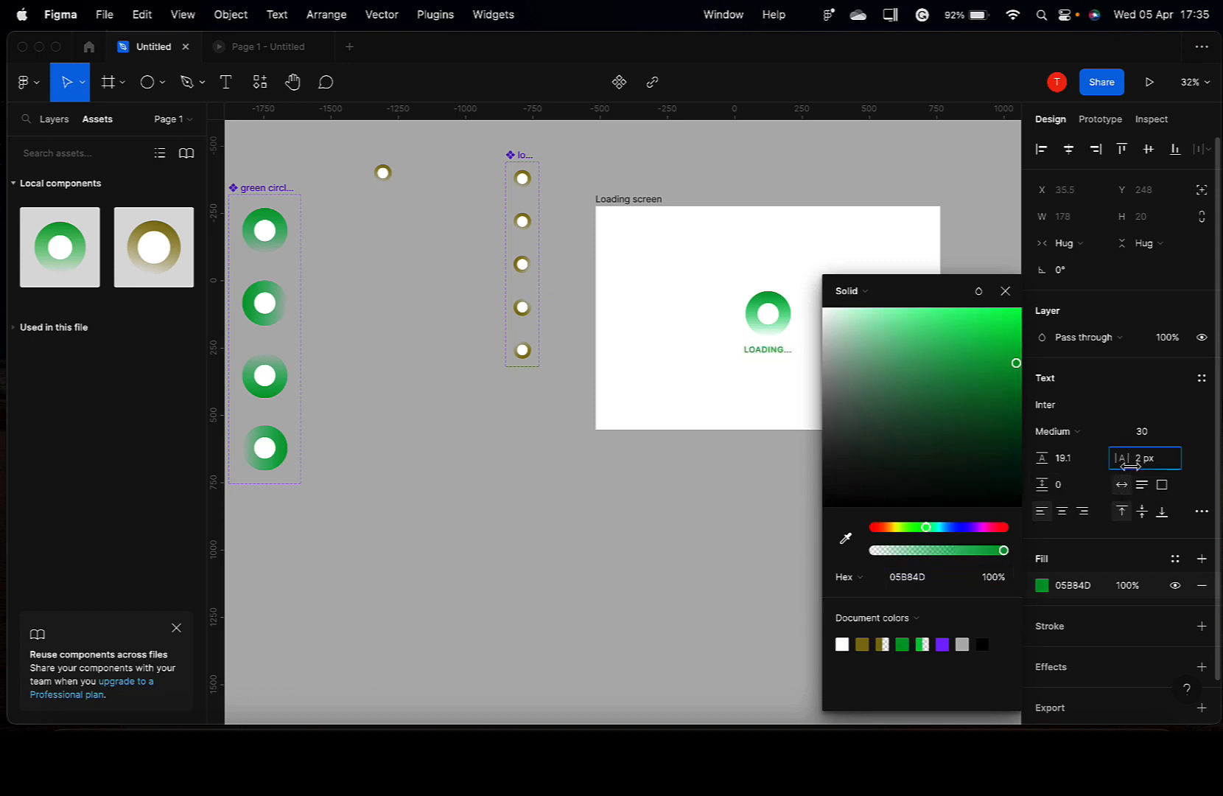
Step: Set the loading label's font weight to Bold and its letter spacing to 5 px
left_click(1066, 435)
left_click(1069, 473)
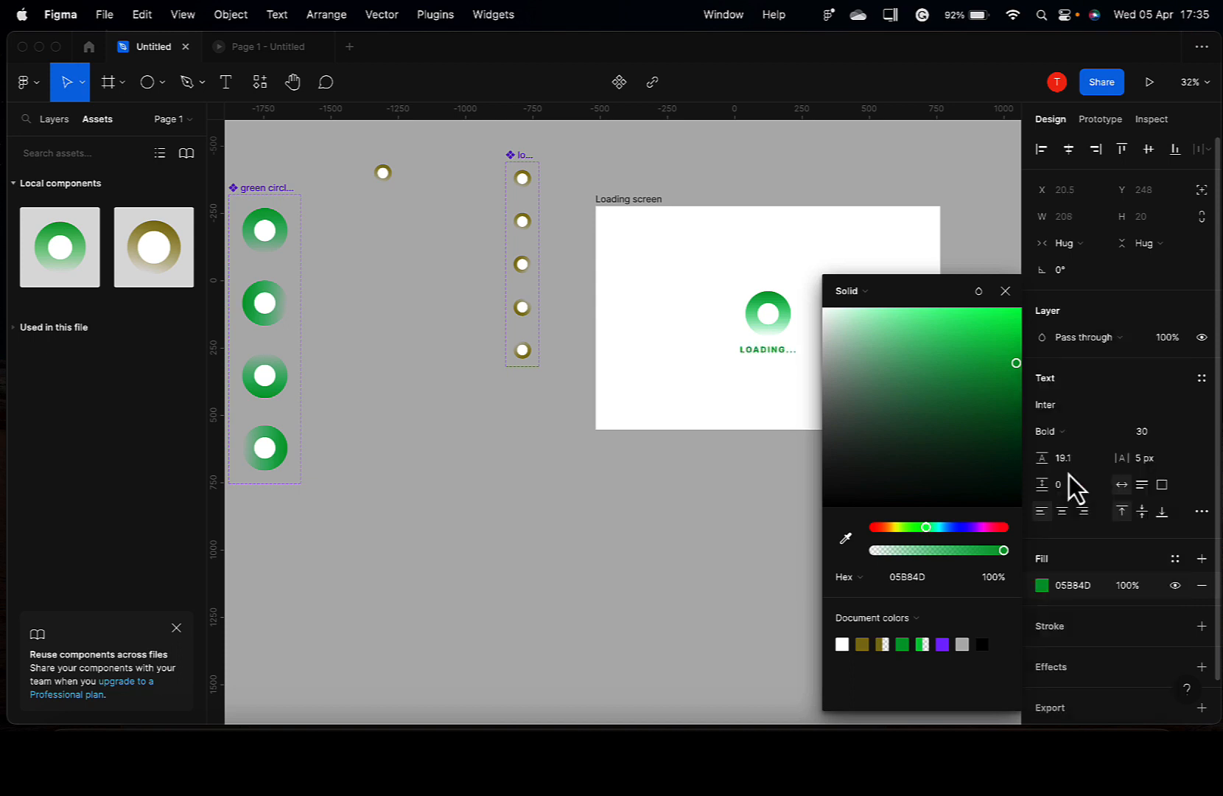
left_click(689, 274)
Step: Preview the finished loading screen with its label in the prototype presentation and return to the design file
left_click(276, 49)
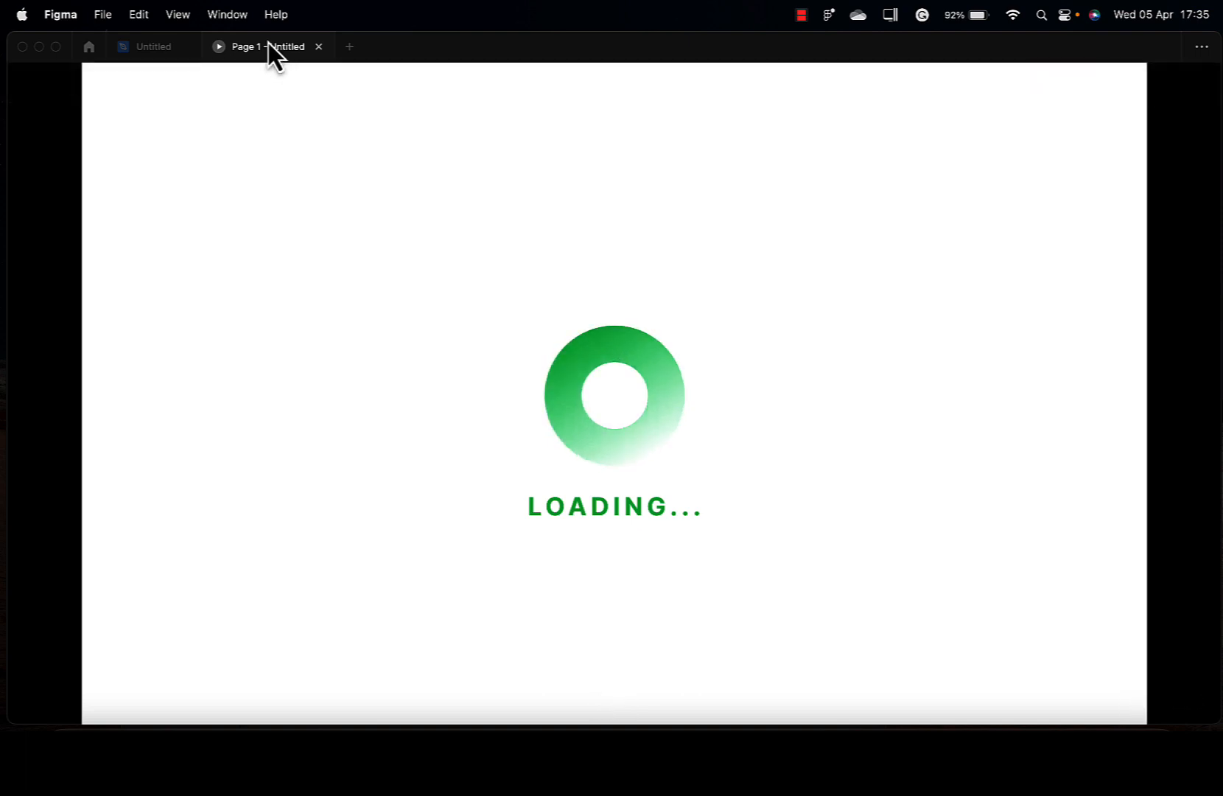
left_click(155, 47)
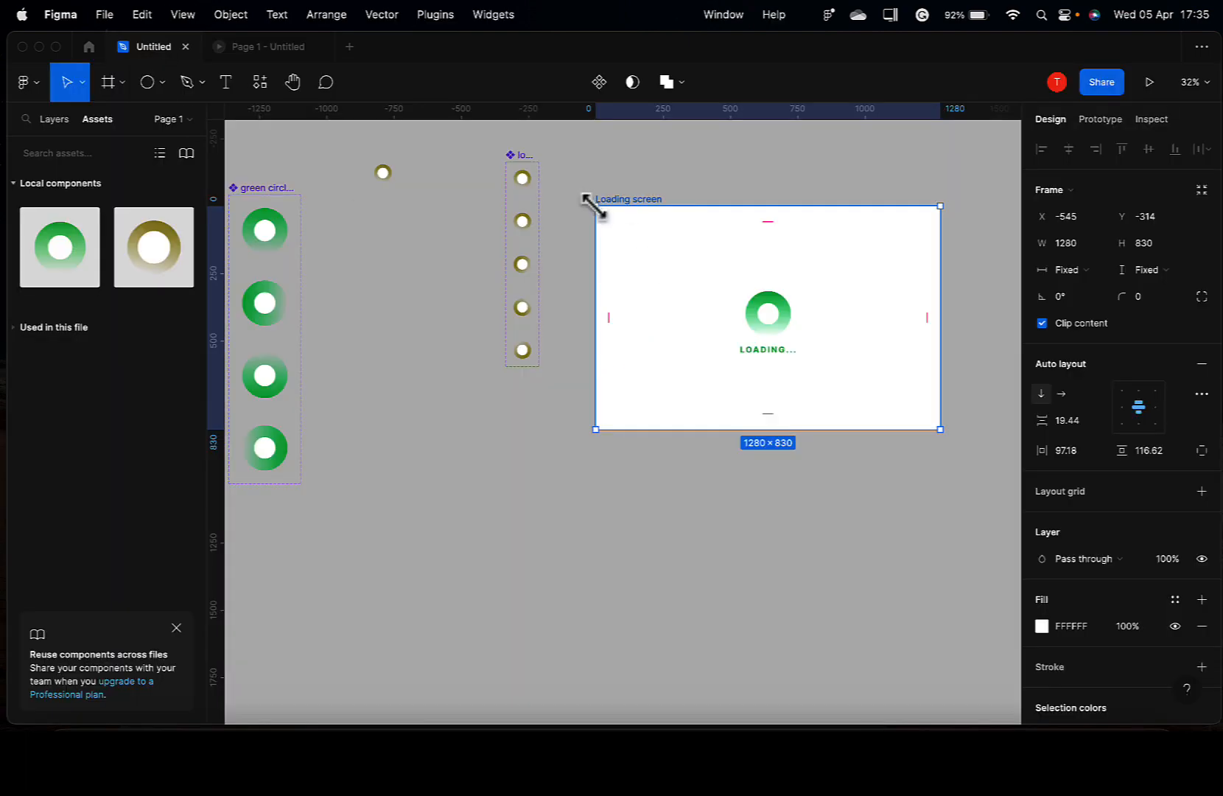
Step: Move the Loading screen down and to the right and draw a frame about 1126 × 924 beside it
left_click_drag(653, 253, 823, 514)
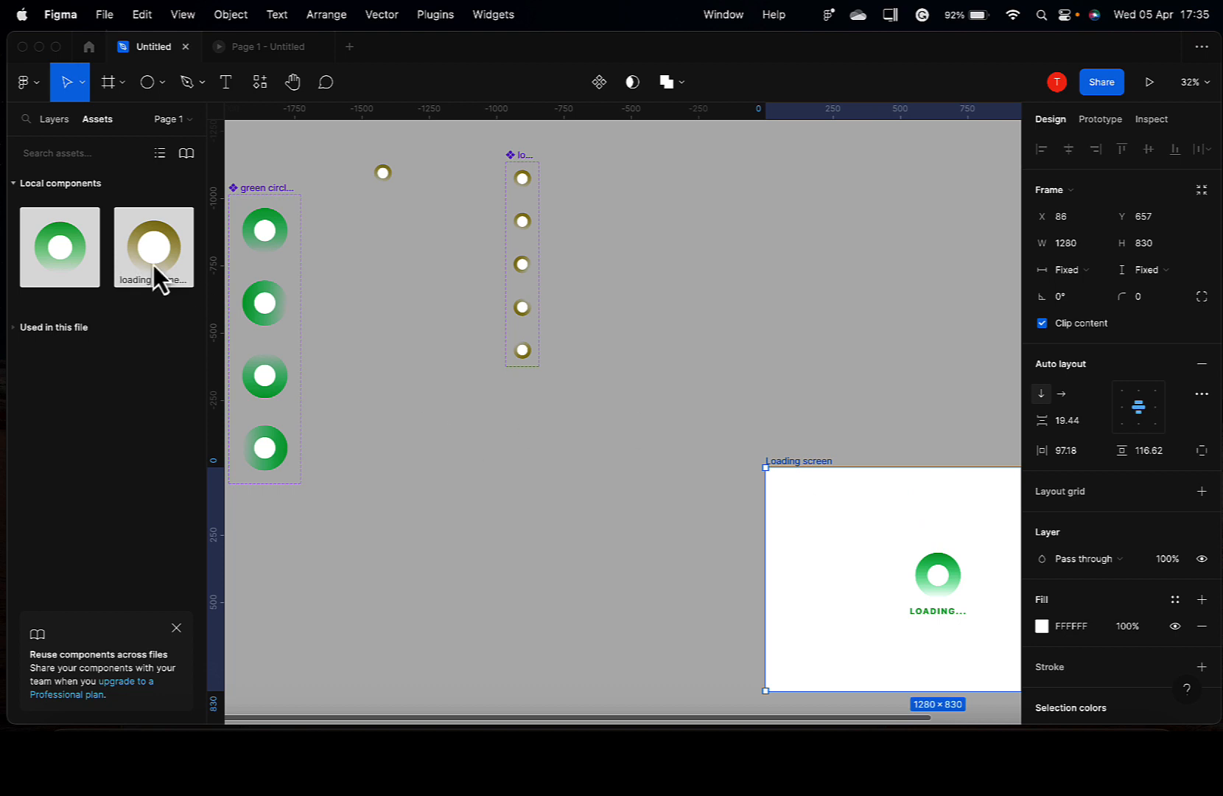
left_click(110, 89)
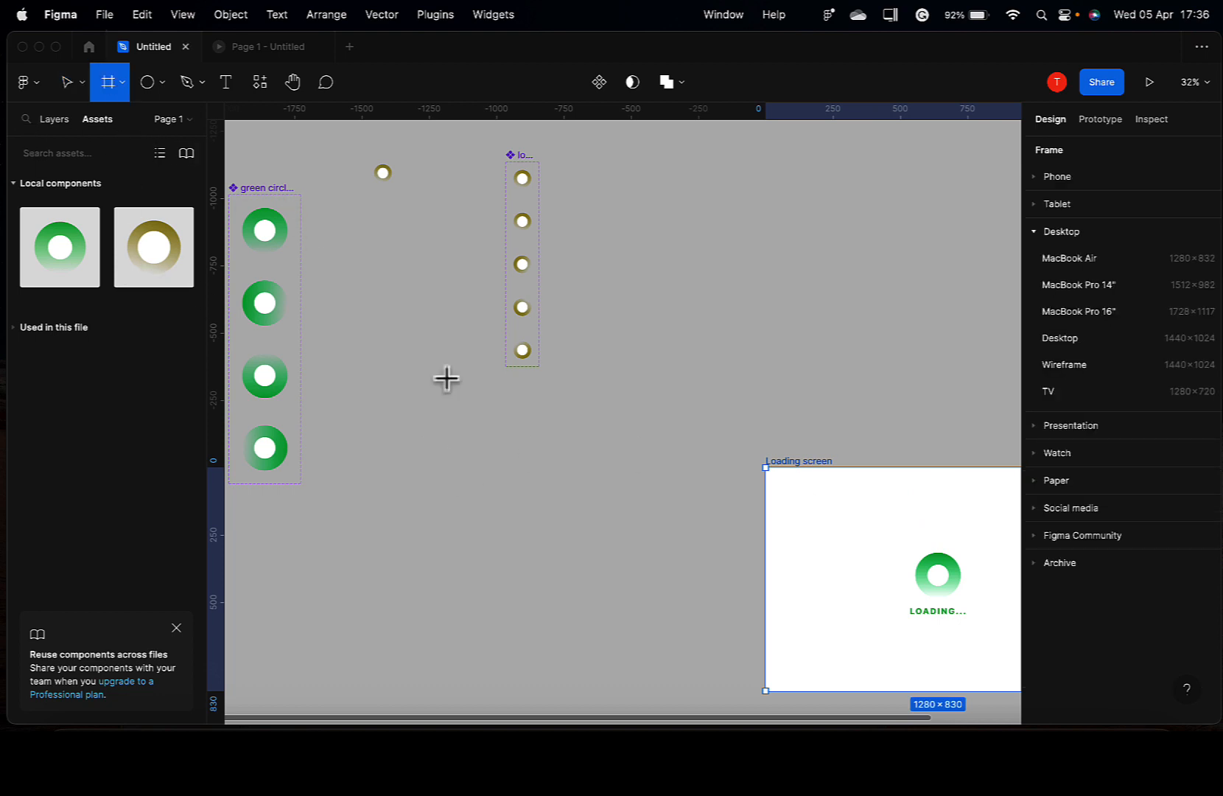
left_click_drag(394, 442, 698, 691)
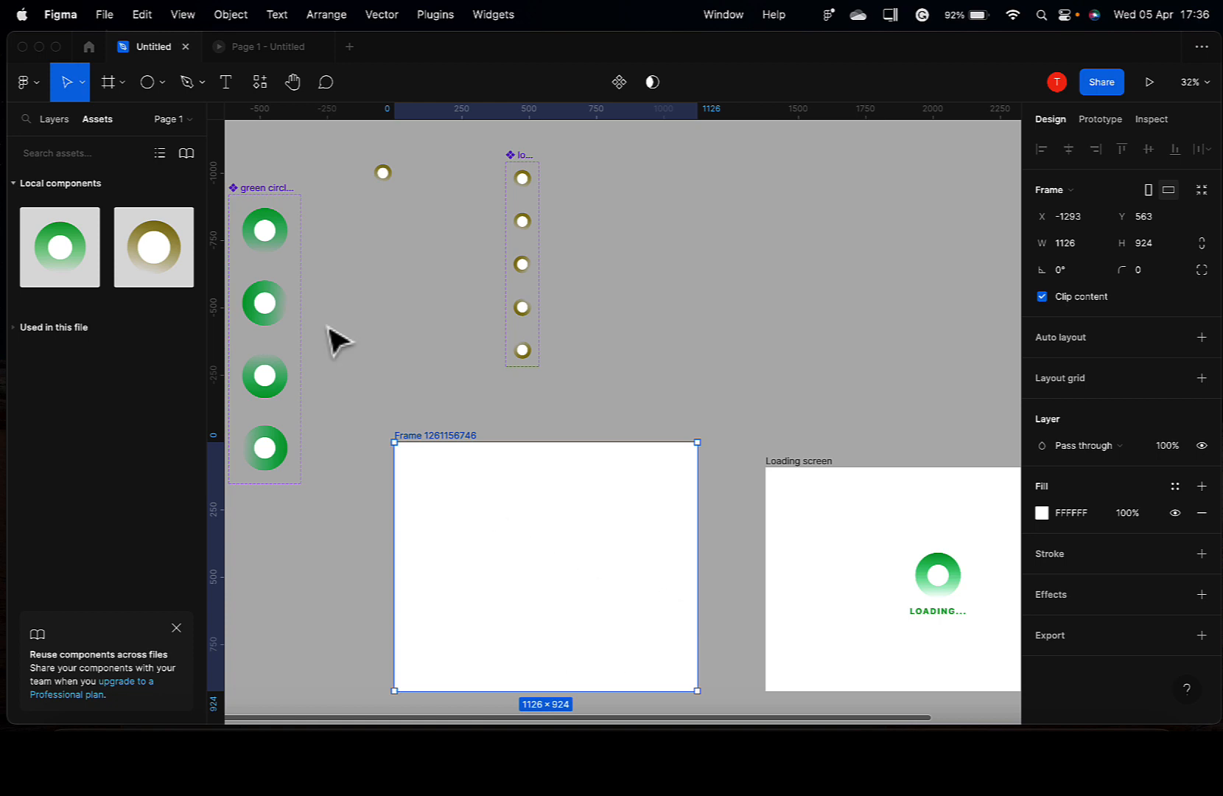
Step: Add a text layer reading "A" inside the new frame
left_click(222, 87)
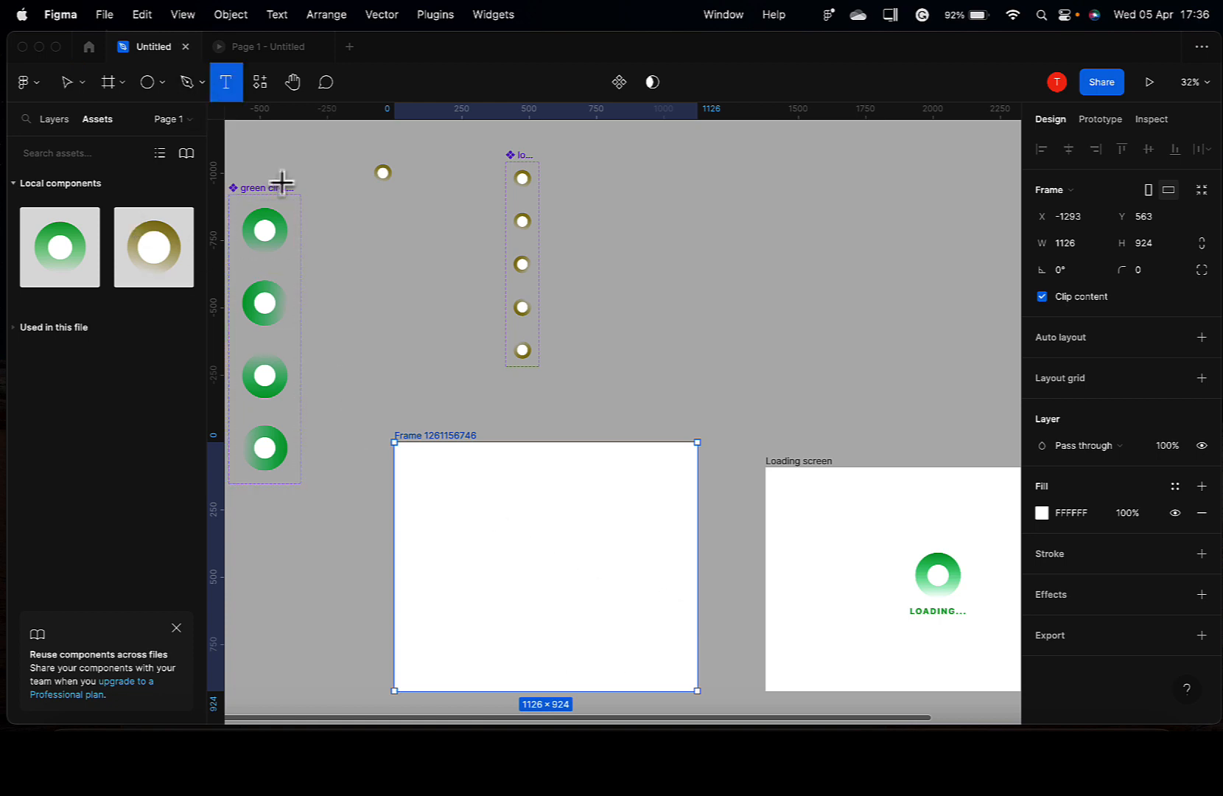
left_click(453, 530)
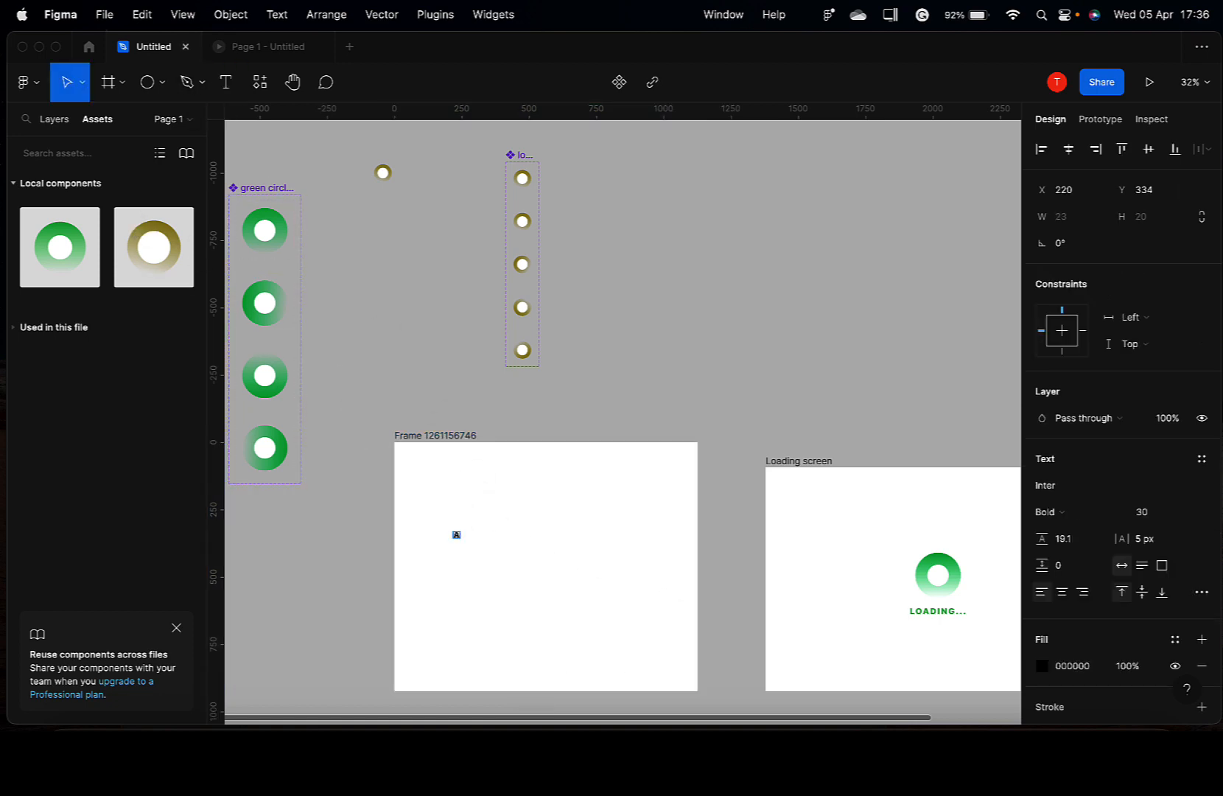
key("Escape")
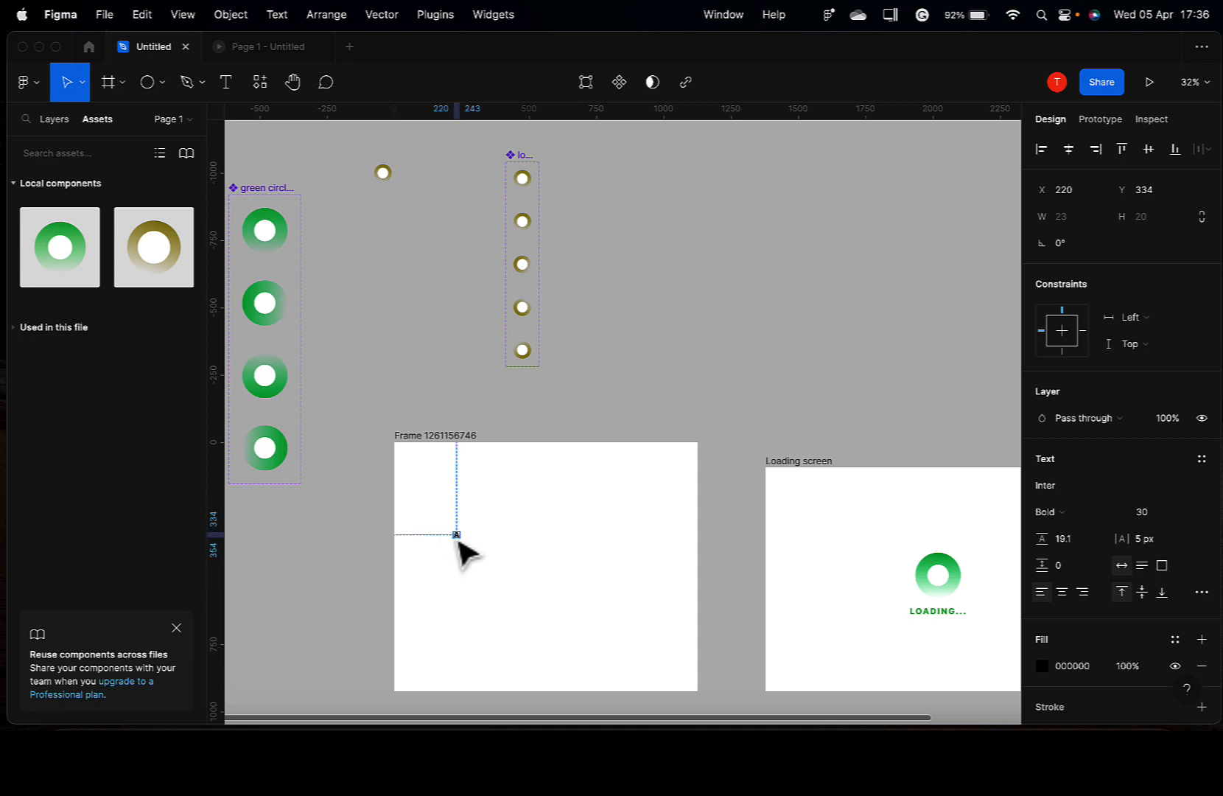
double_click(455, 535)
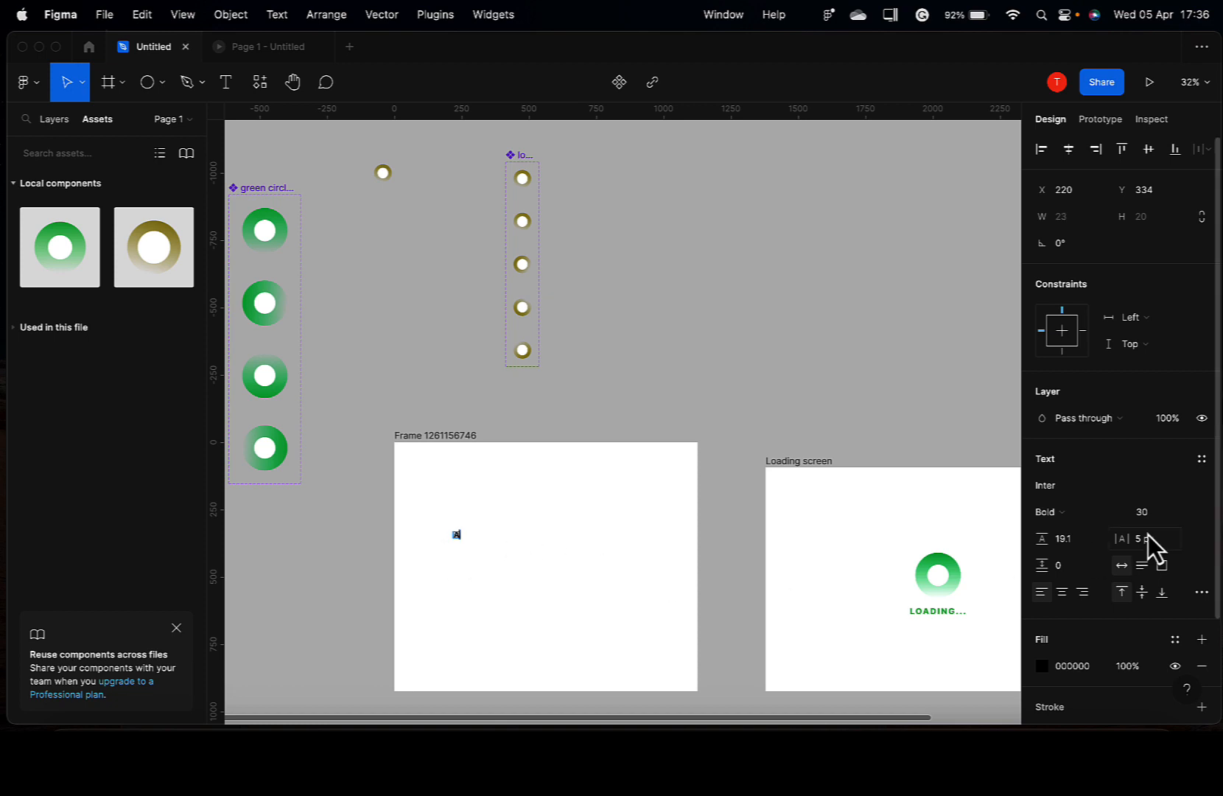
type("200")
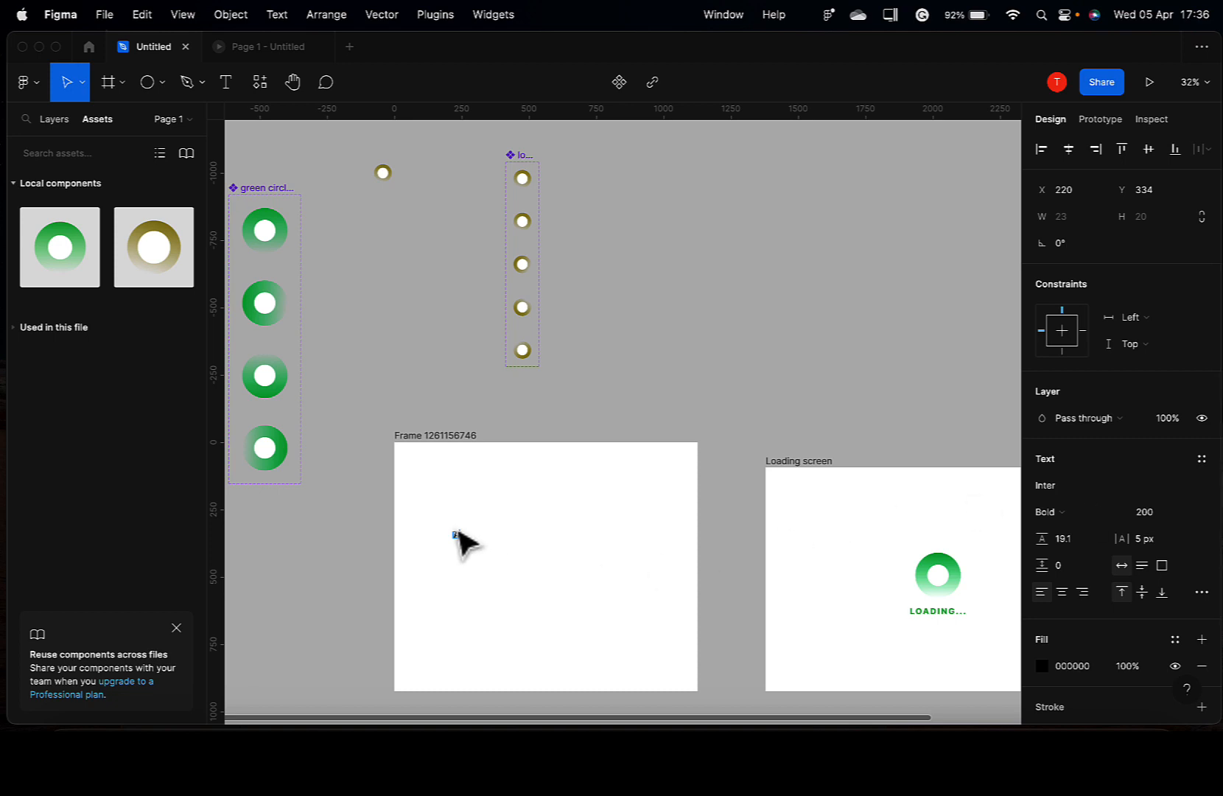
key("Escape")
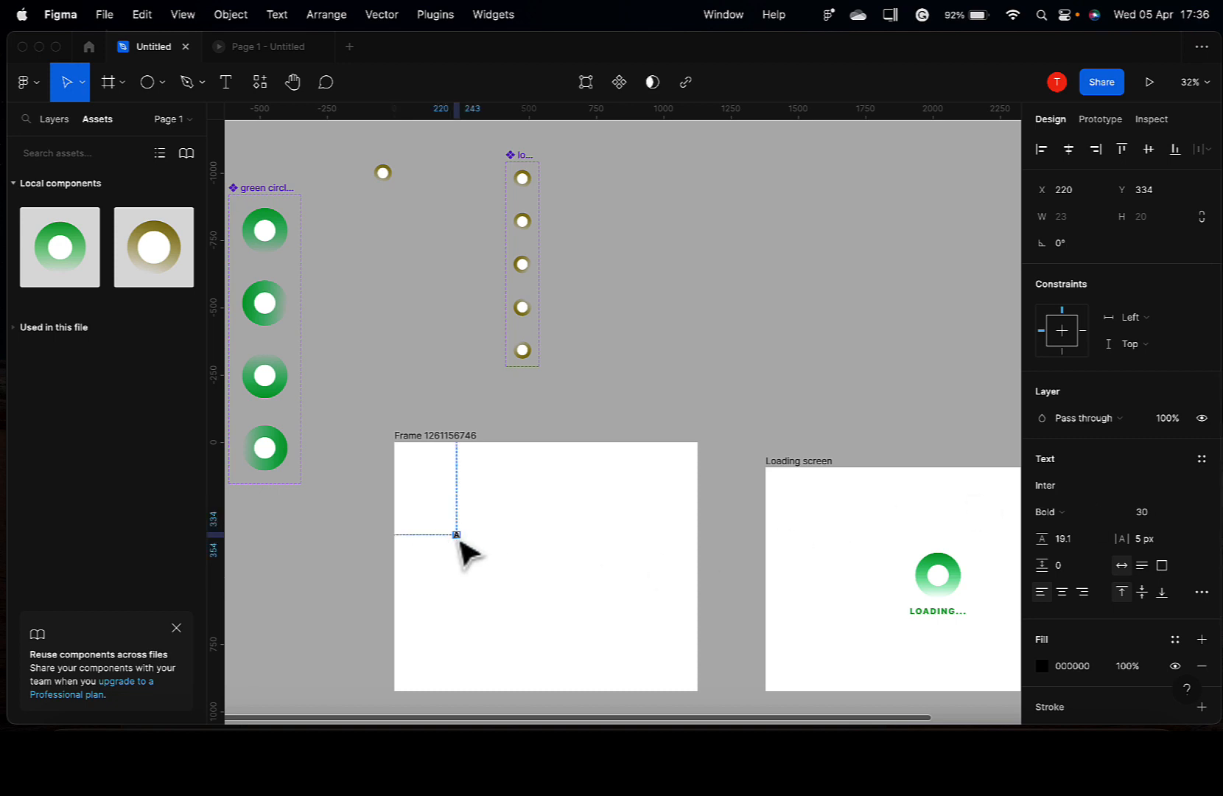
Step: Set the letter A's font size to 200
double_click(456, 533)
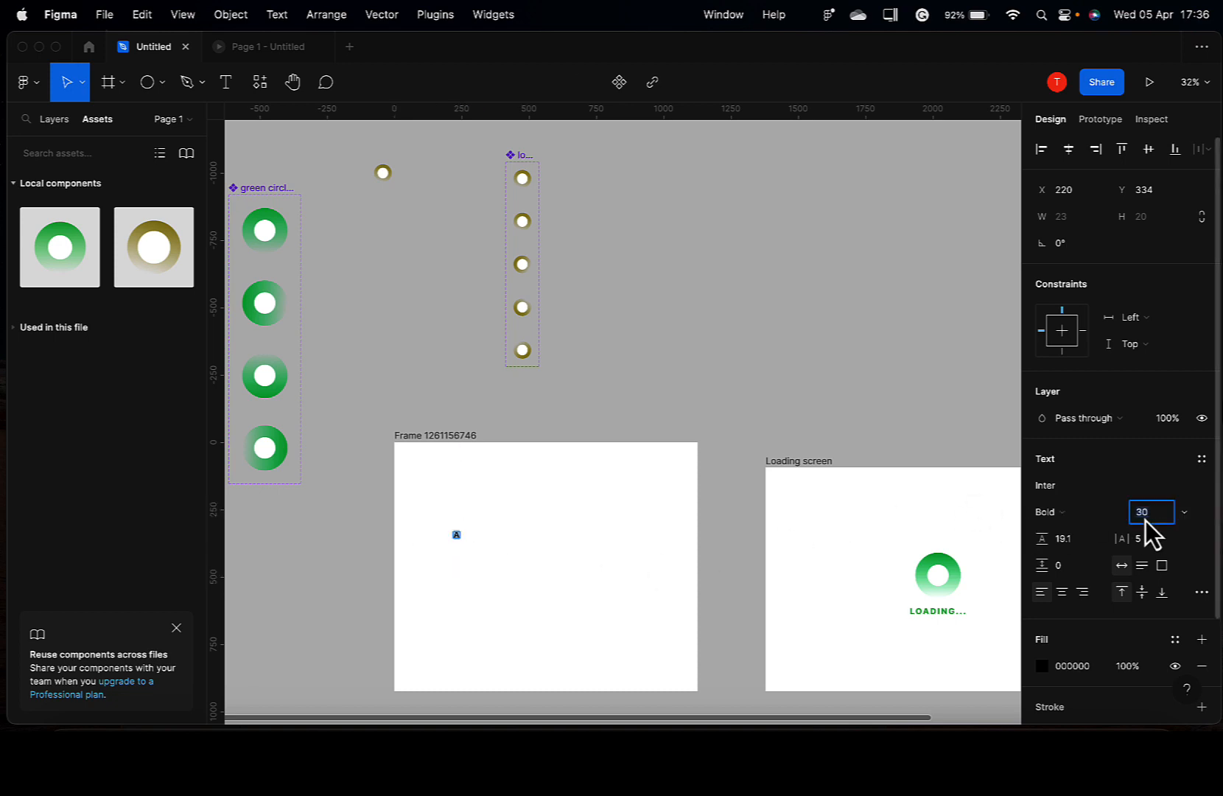
type("200")
key("Return")
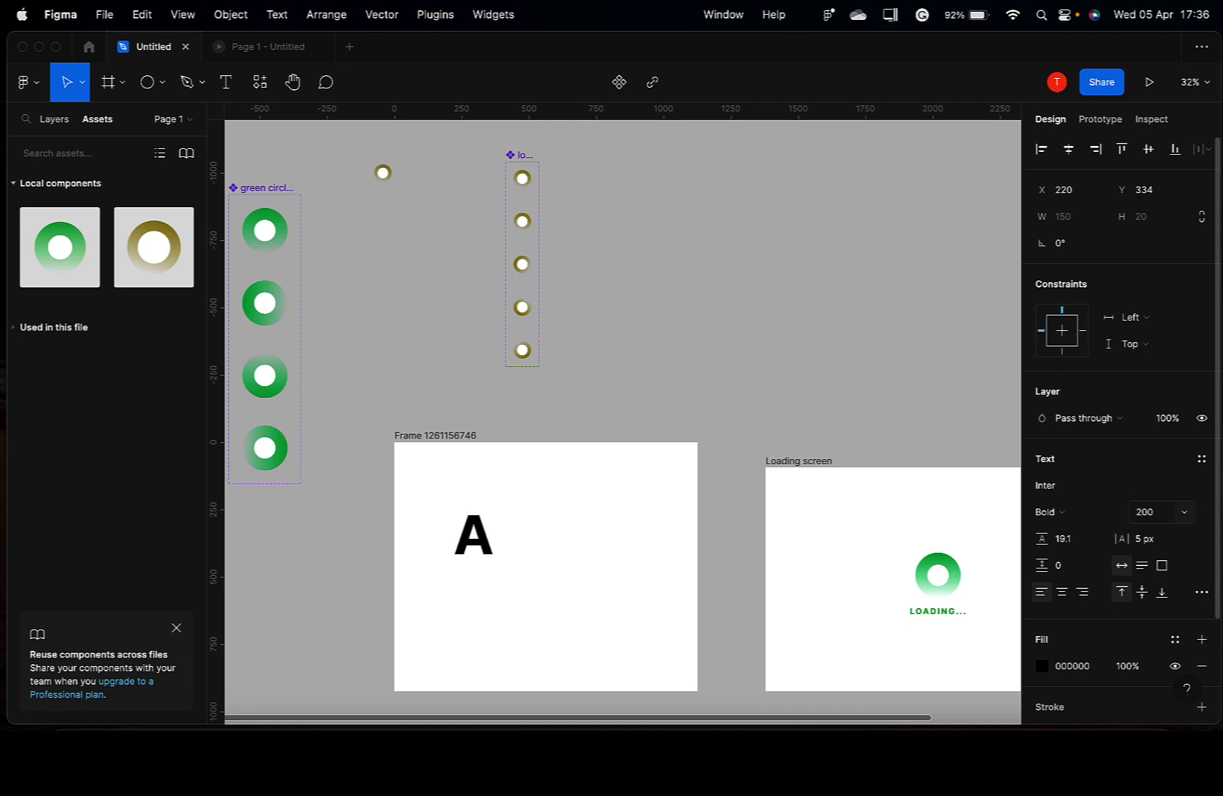
left_click(540, 530)
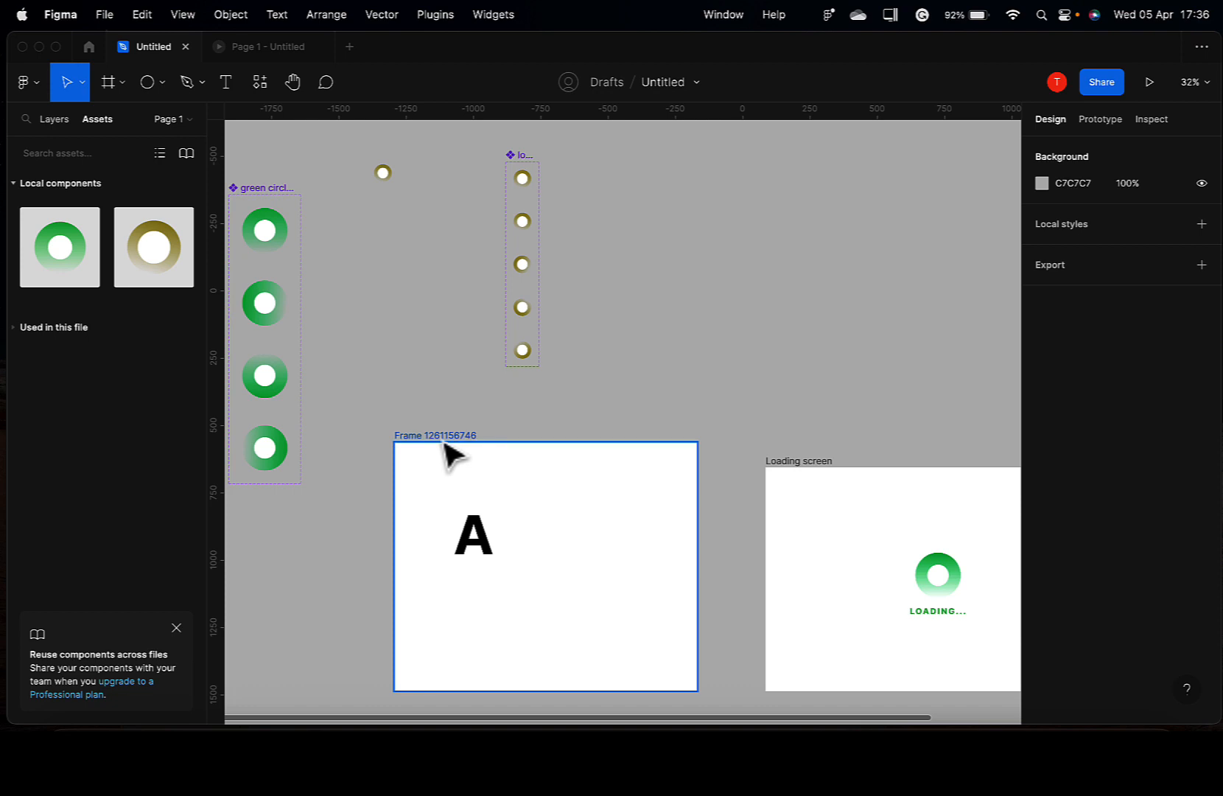
Step: Duplicate the letter A frame so one copy sits on each side of the Loading screen, and change the right copy's letter to "B"
left_click_drag(444, 443, 342, 483)
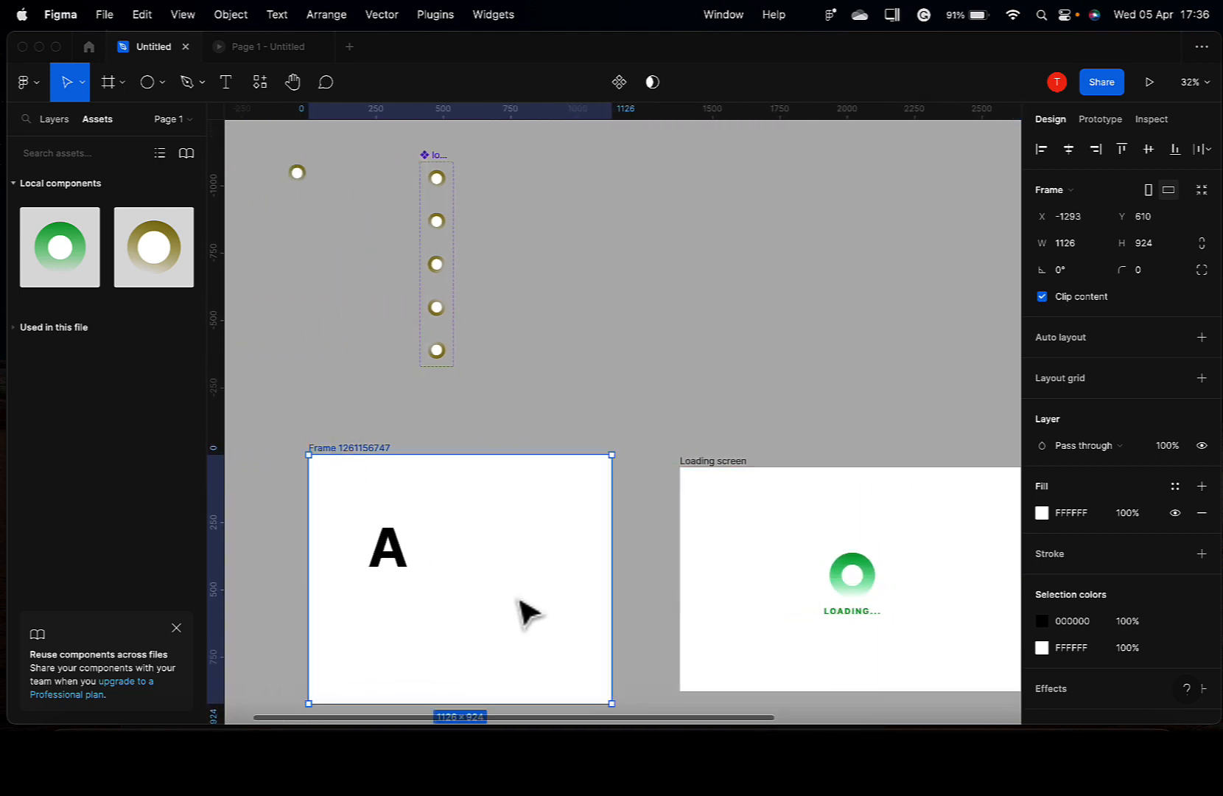
scroll(519, 608, "right", 5)
scroll(519, 605, "left", 5)
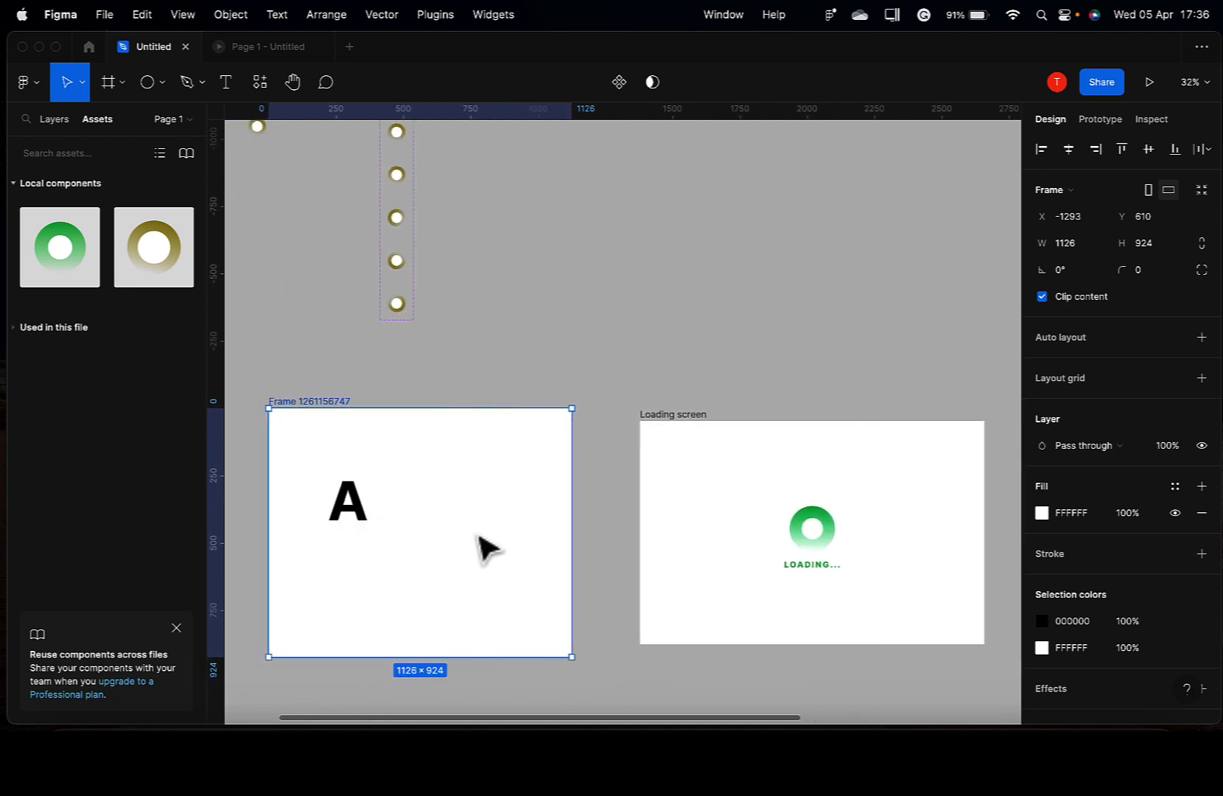
scroll(479, 536, "right", 5)
double_click(735, 475)
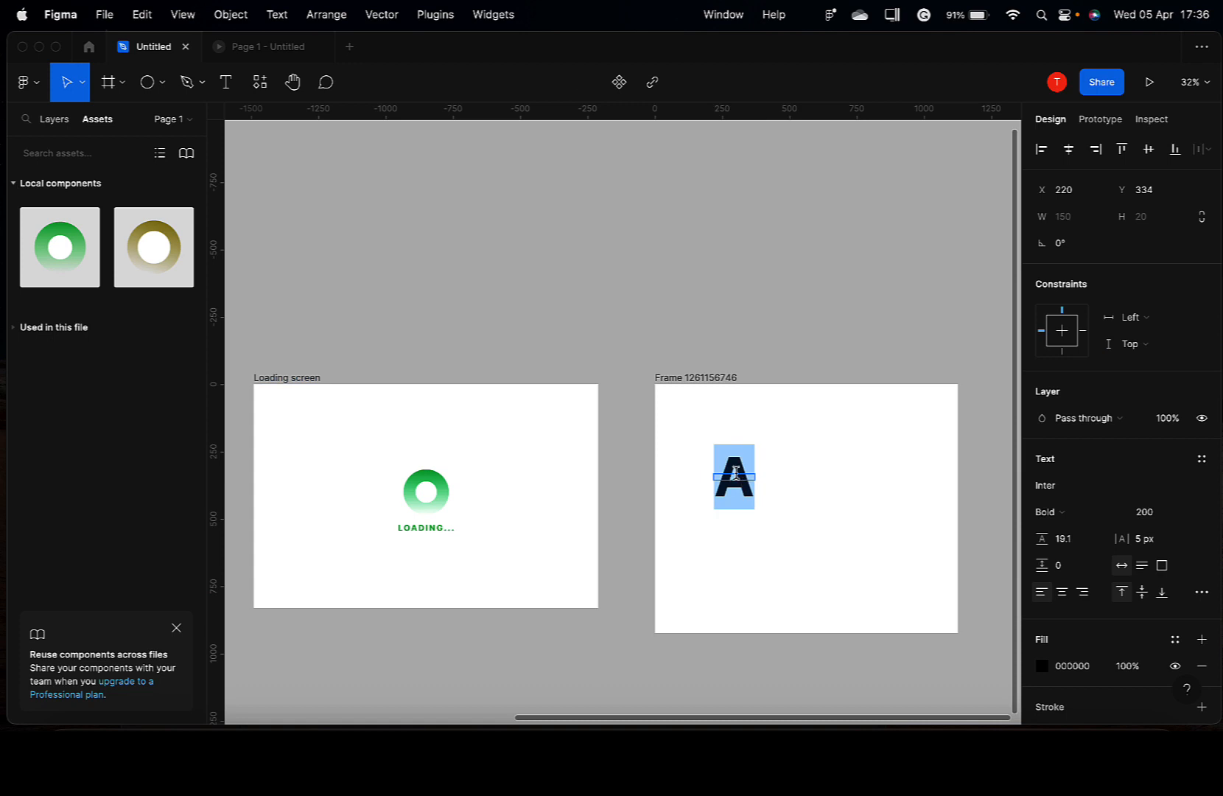
type("B")
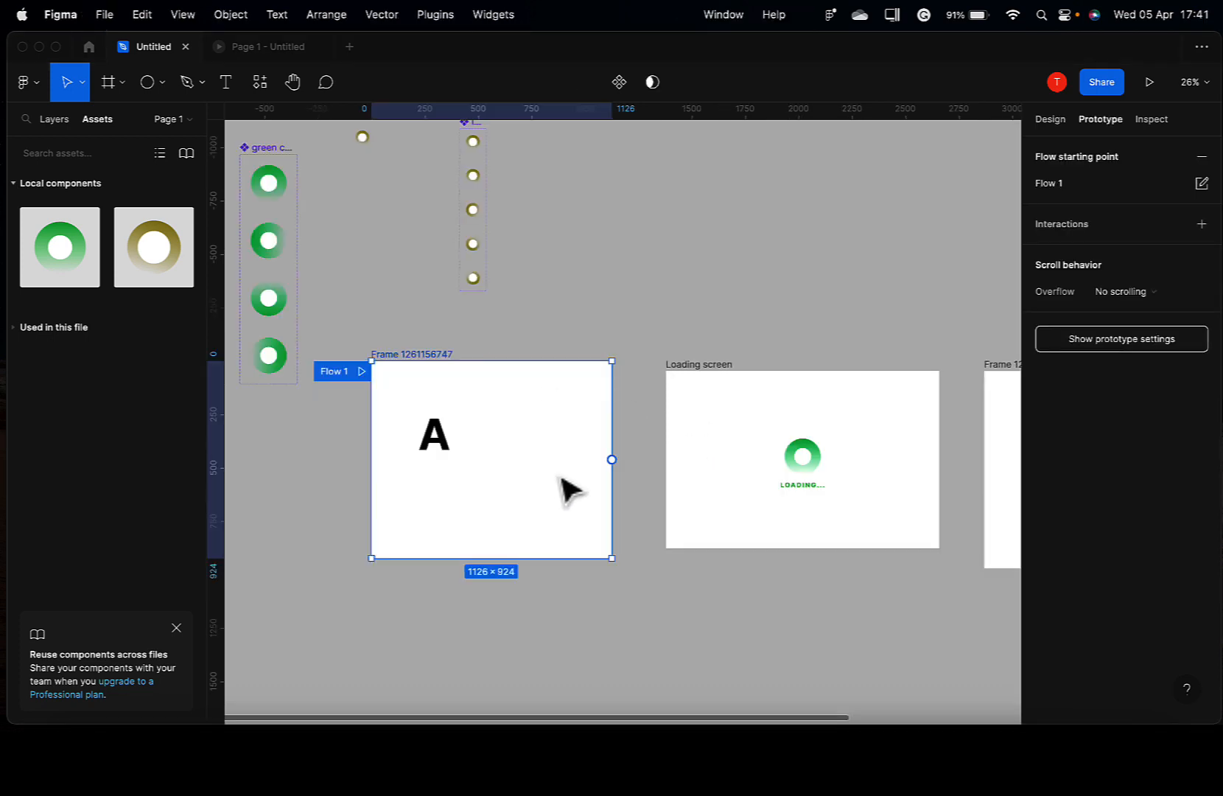
Step: Connect frame A to the Loading screen with an After delay interaction of 500 ms
scroll(593, 479, "down", 2)
scroll(593, 479, "right", 2)
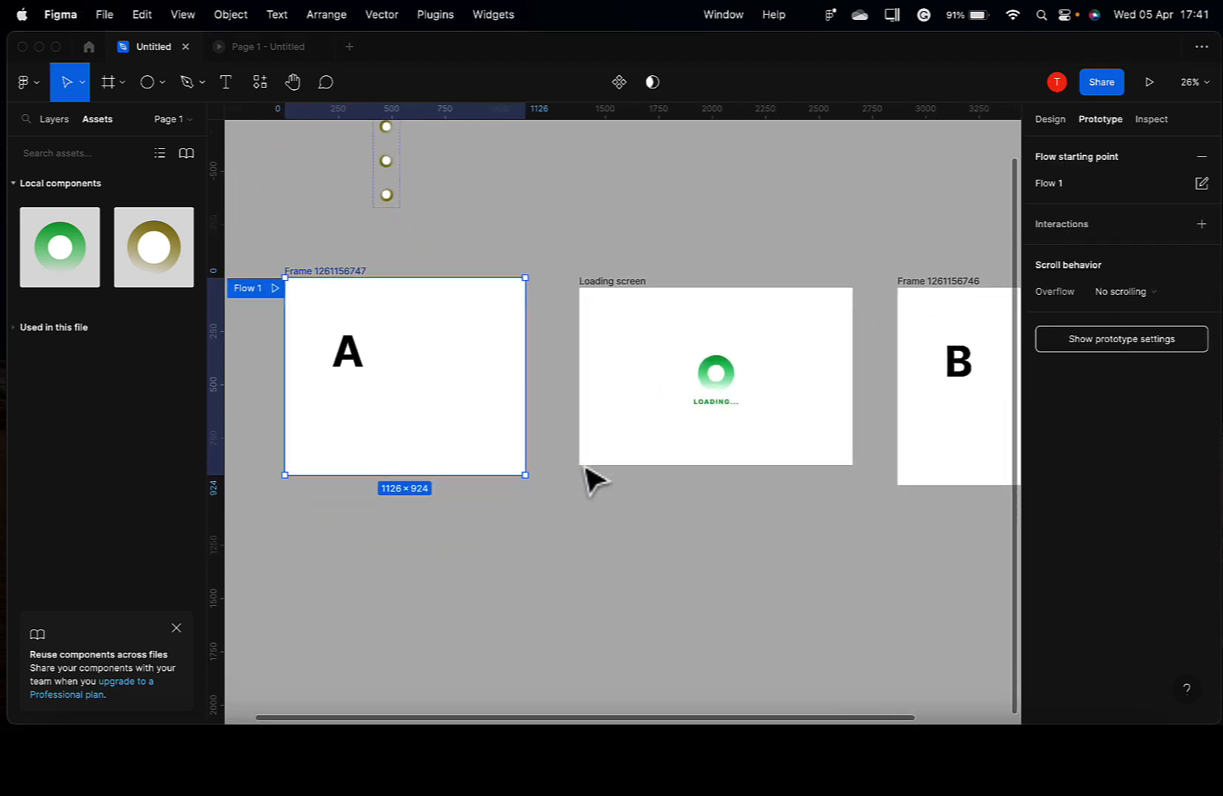
scroll(593, 478, "down", 3)
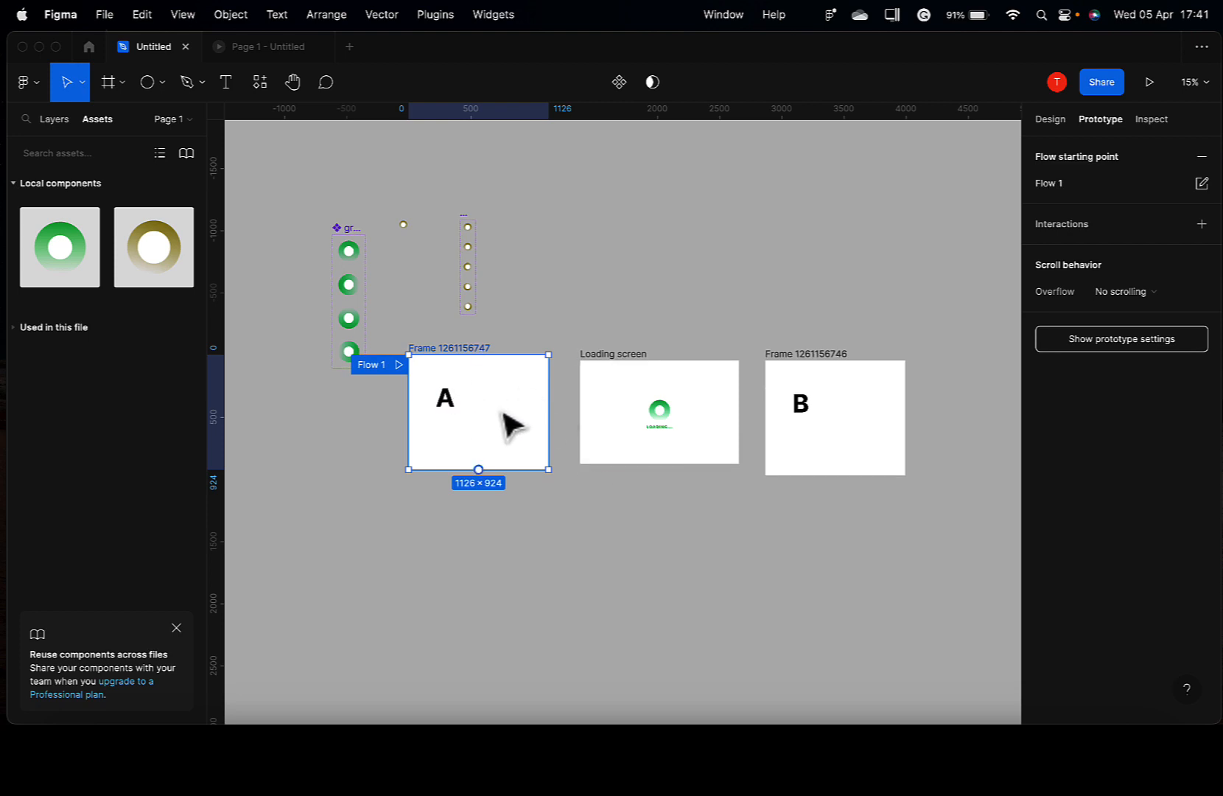
mouse_move(499, 423)
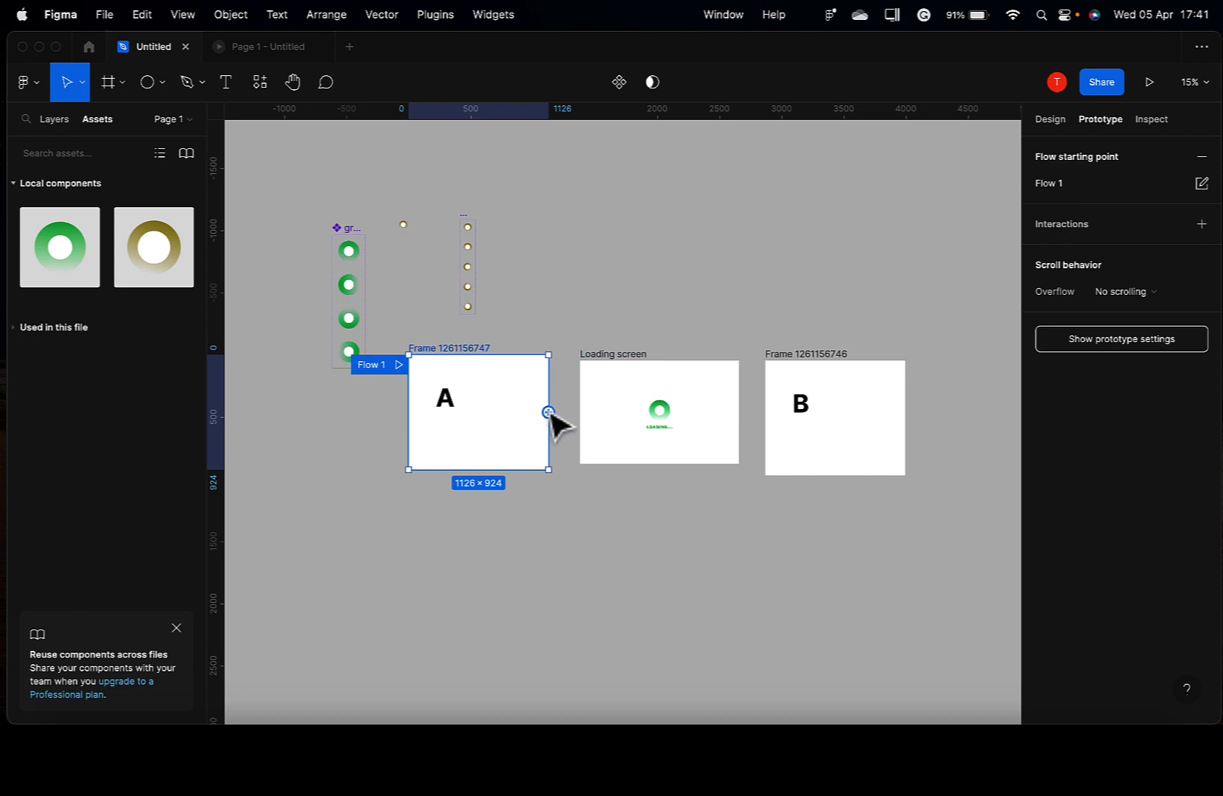
left_click_drag(548, 411, 597, 426)
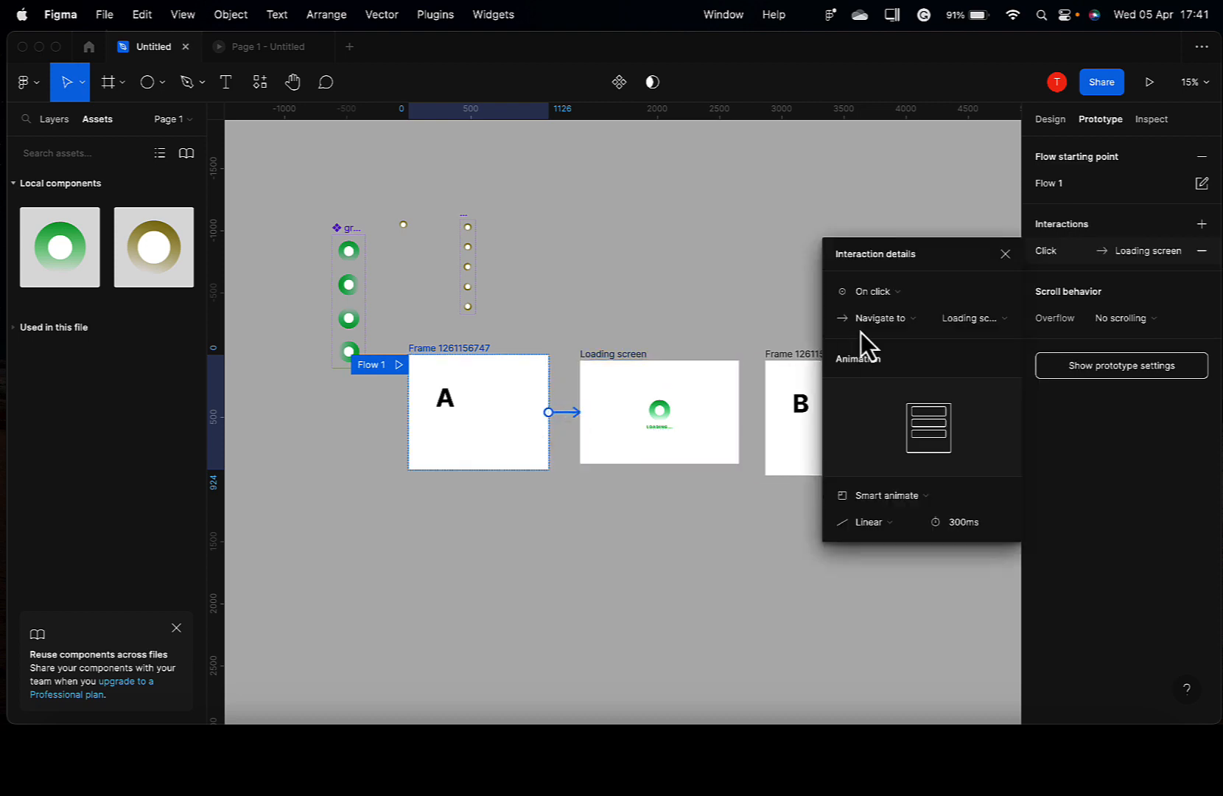
left_click(883, 295)
left_click(901, 500)
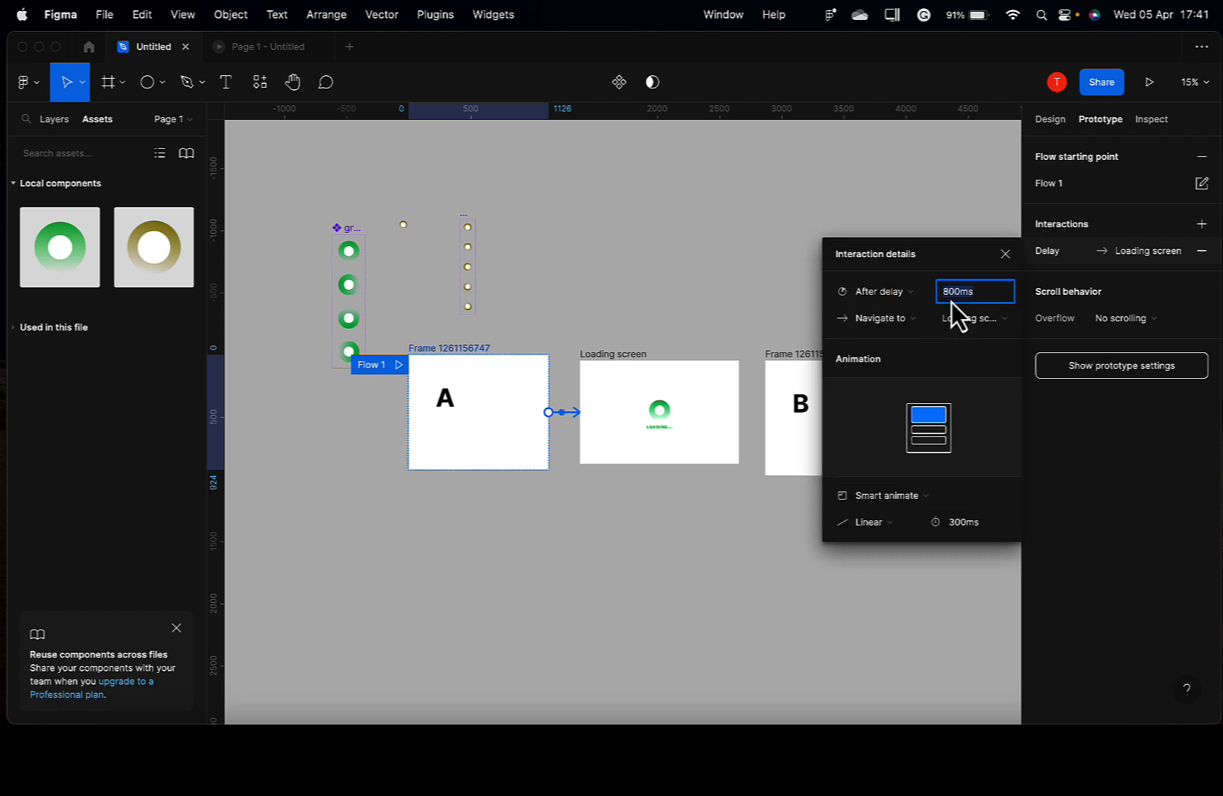
type("500")
Step: Connect the Loading screen to frame B with an After delay interaction of 500 ms
left_click(706, 411)
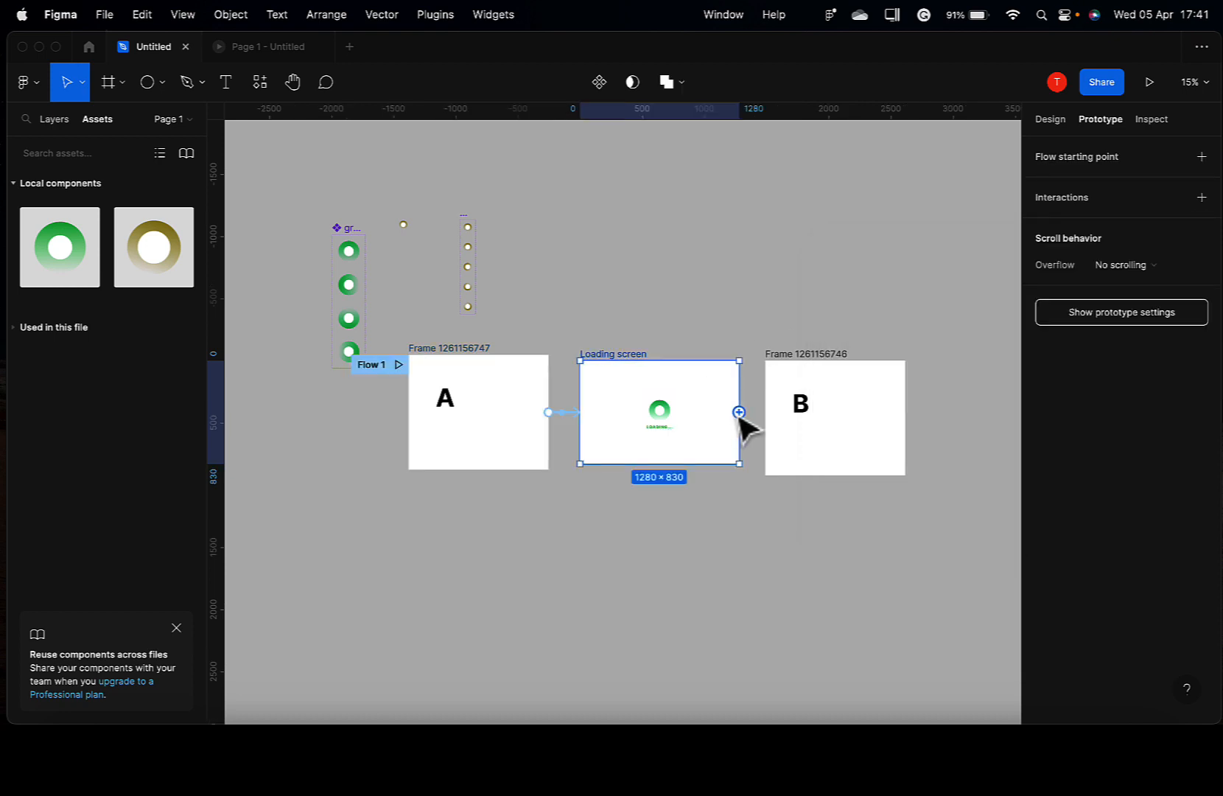
left_click_drag(739, 411, 781, 415)
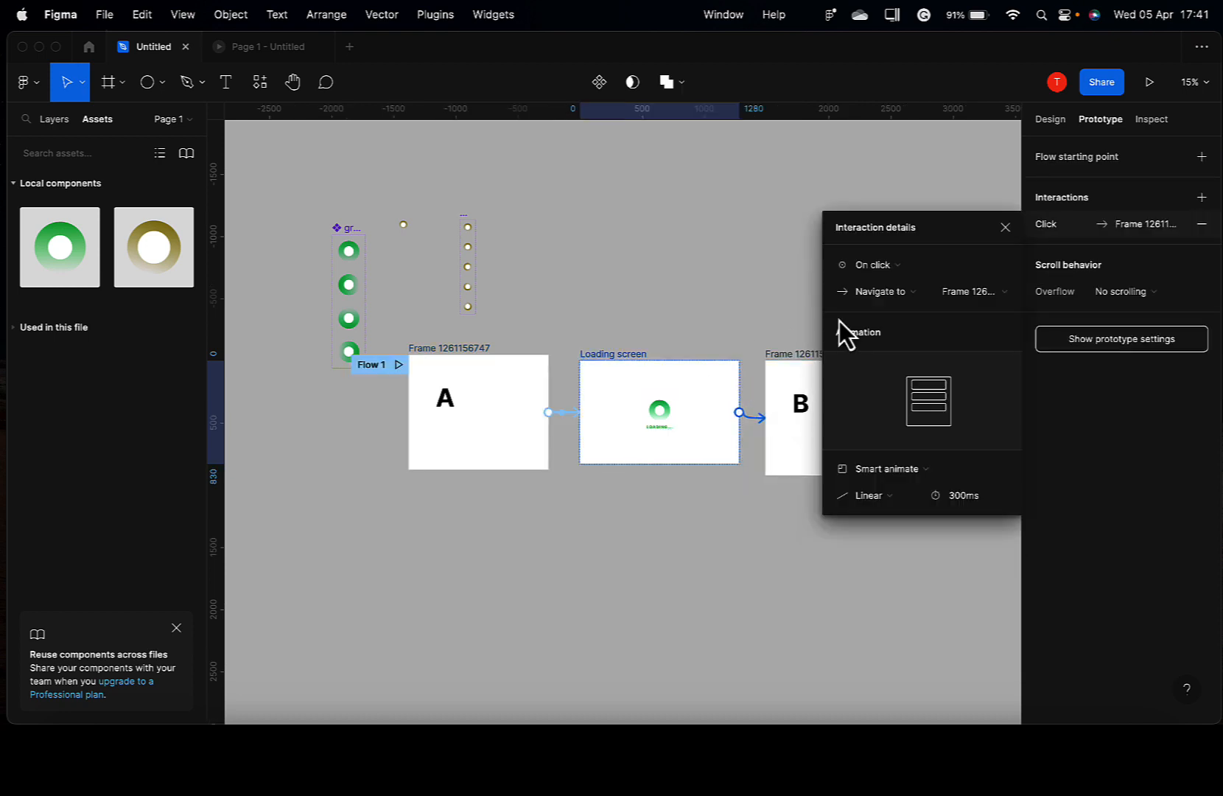
left_click(881, 271)
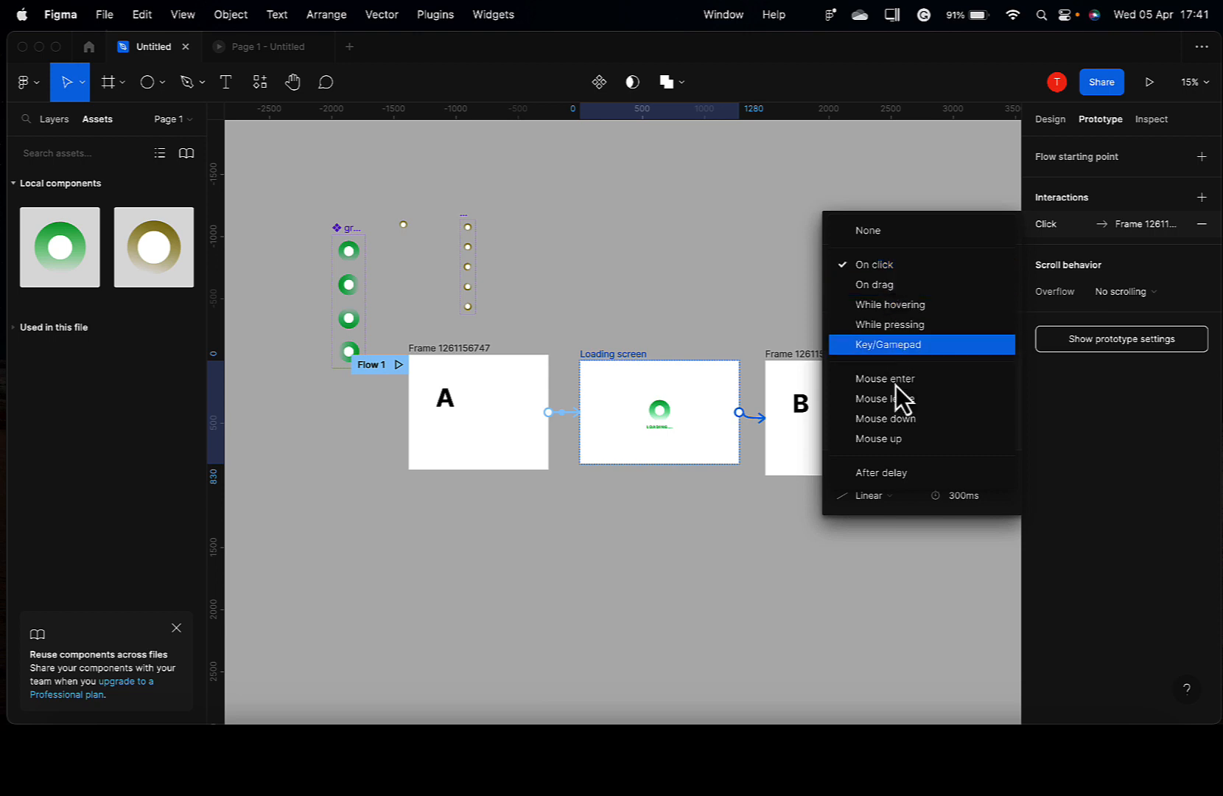
left_click(886, 472)
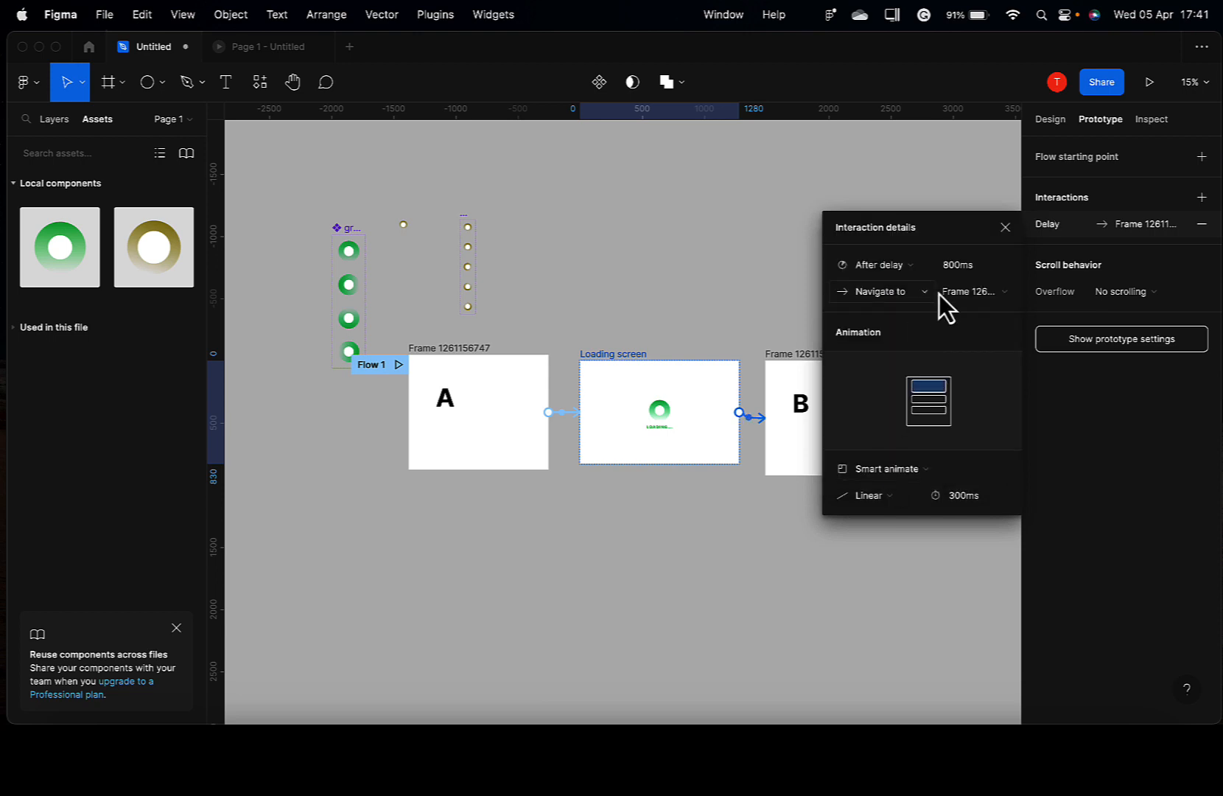
type("500")
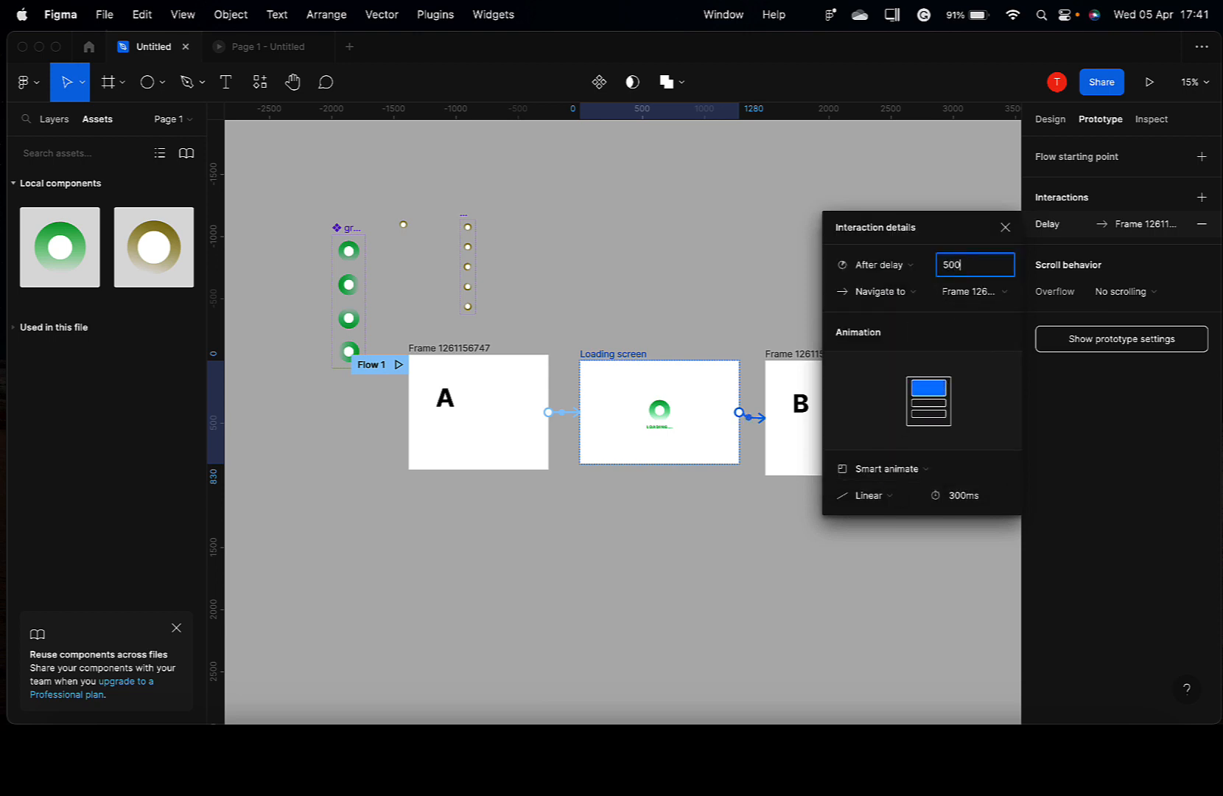
left_click(578, 327)
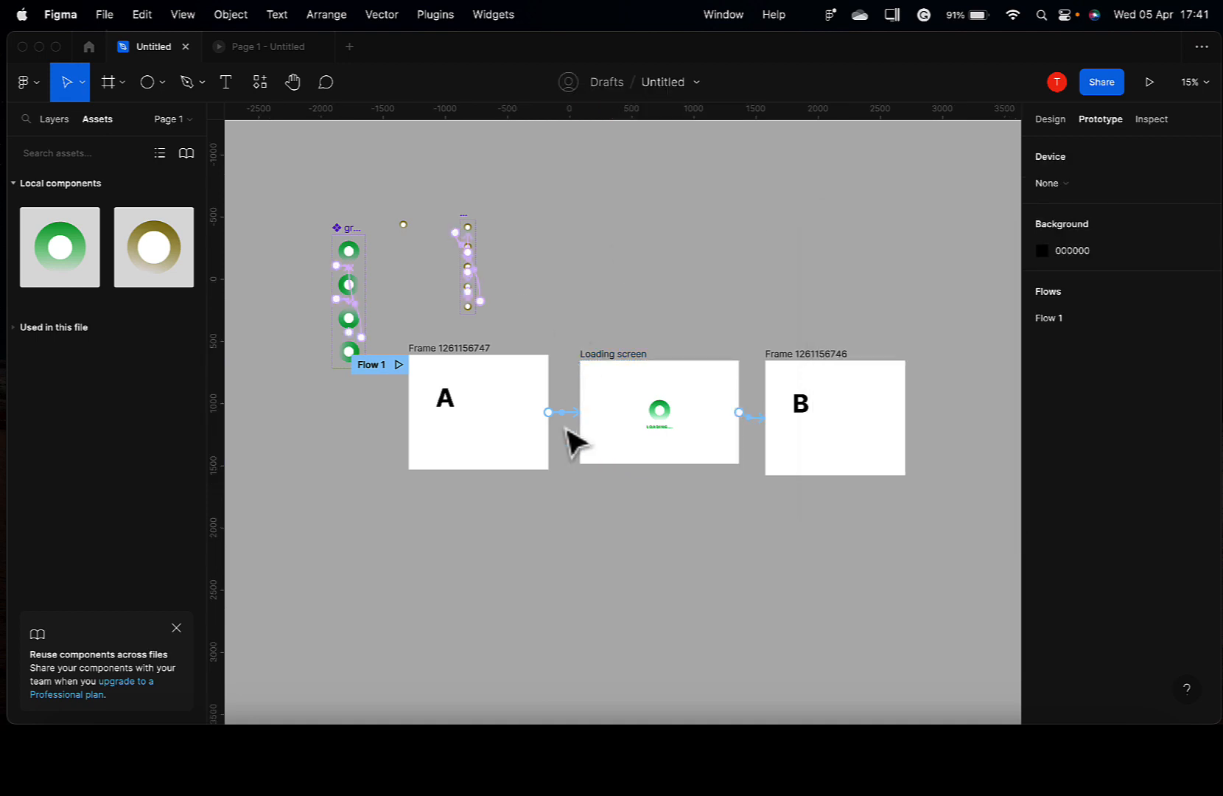
Step: Change the trigger of frame A's interaction with the Loading screen to On click
left_click(535, 410)
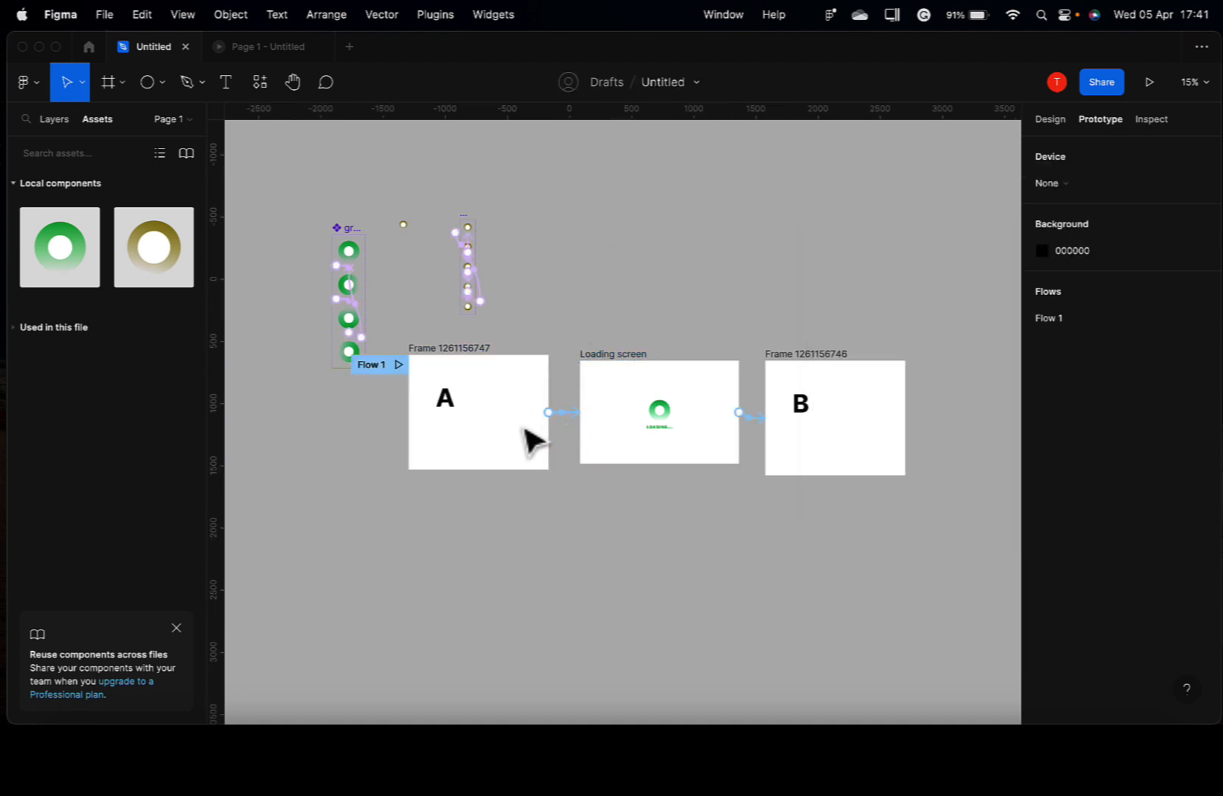
left_click(562, 412)
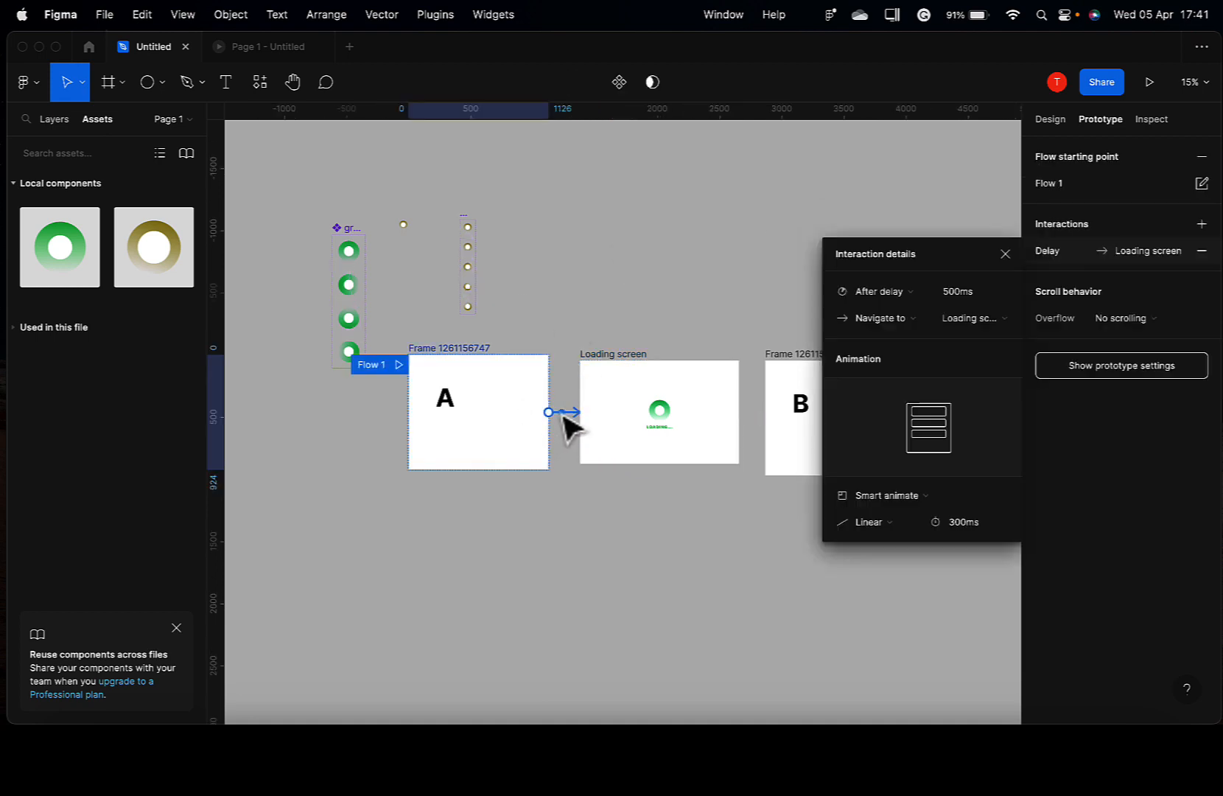
left_click(893, 295)
scroll(884, 210, "up", 3)
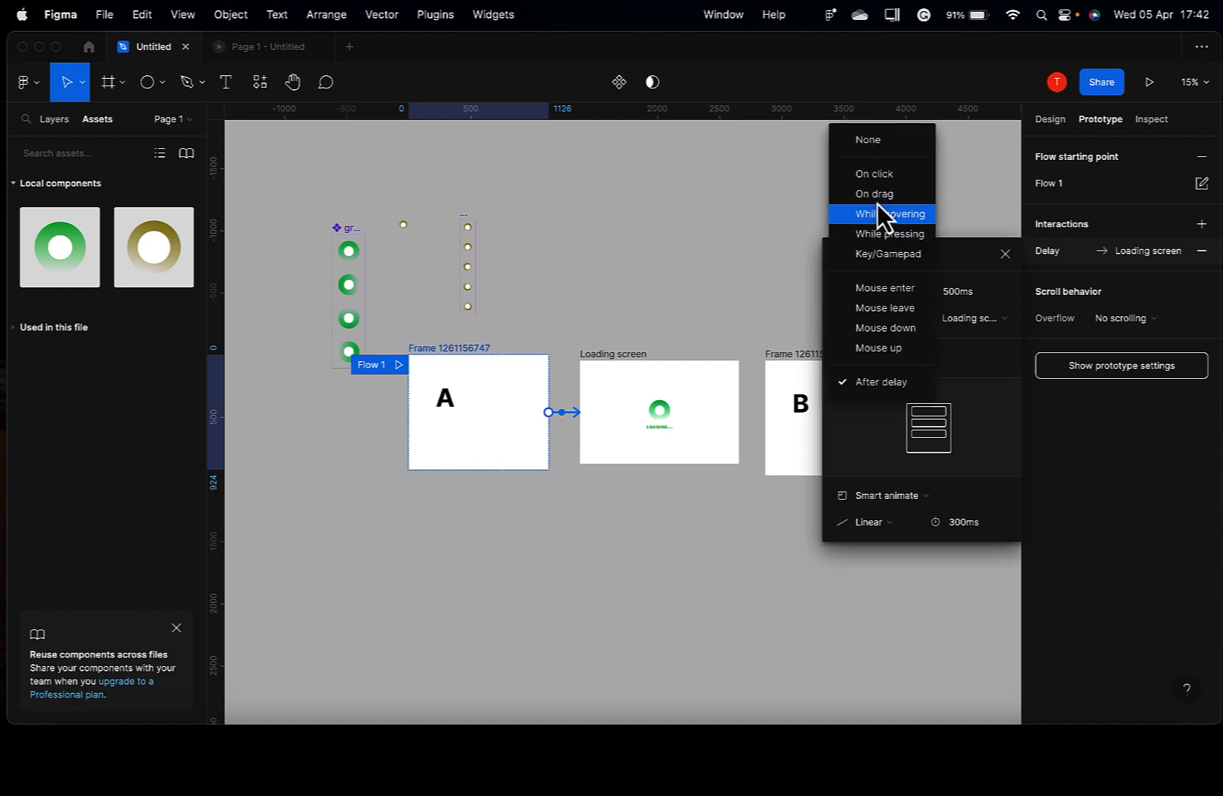
left_click(873, 180)
Step: Duplicate the Loading screen and place the copy directly below the original
left_click(639, 355)
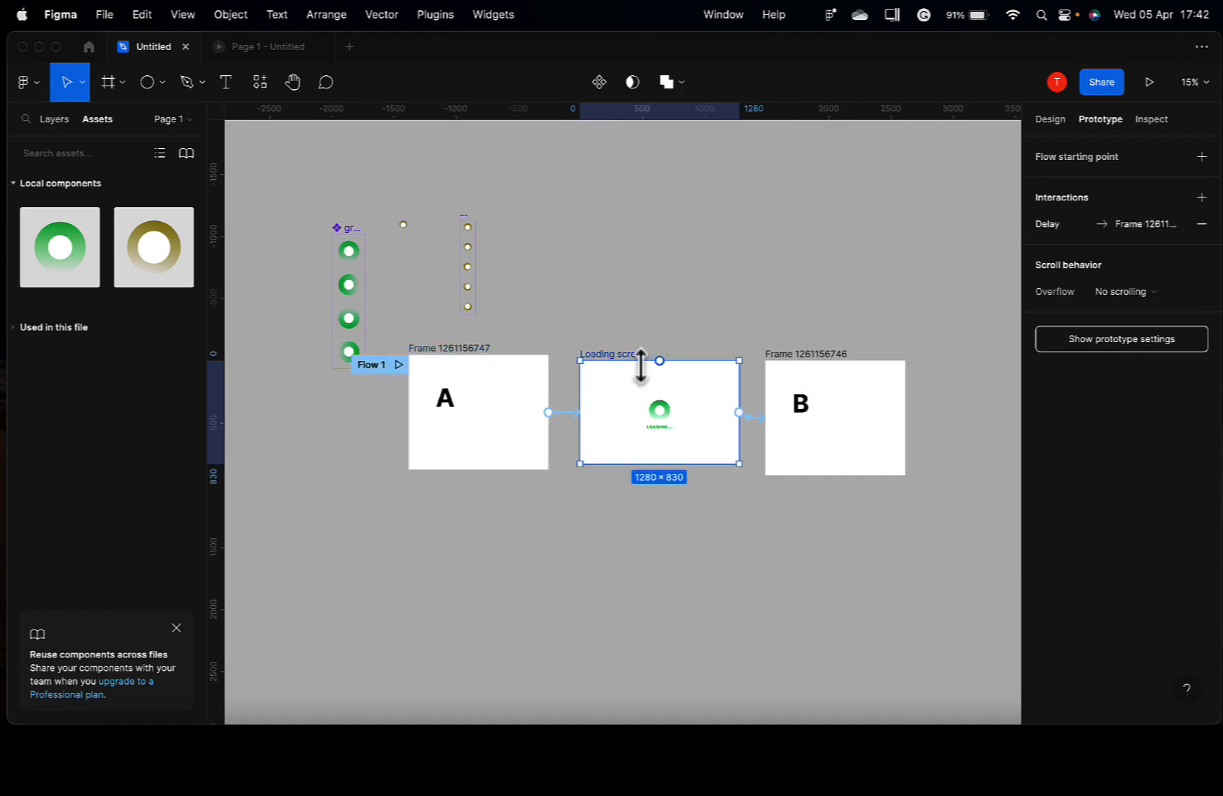
key("Escape")
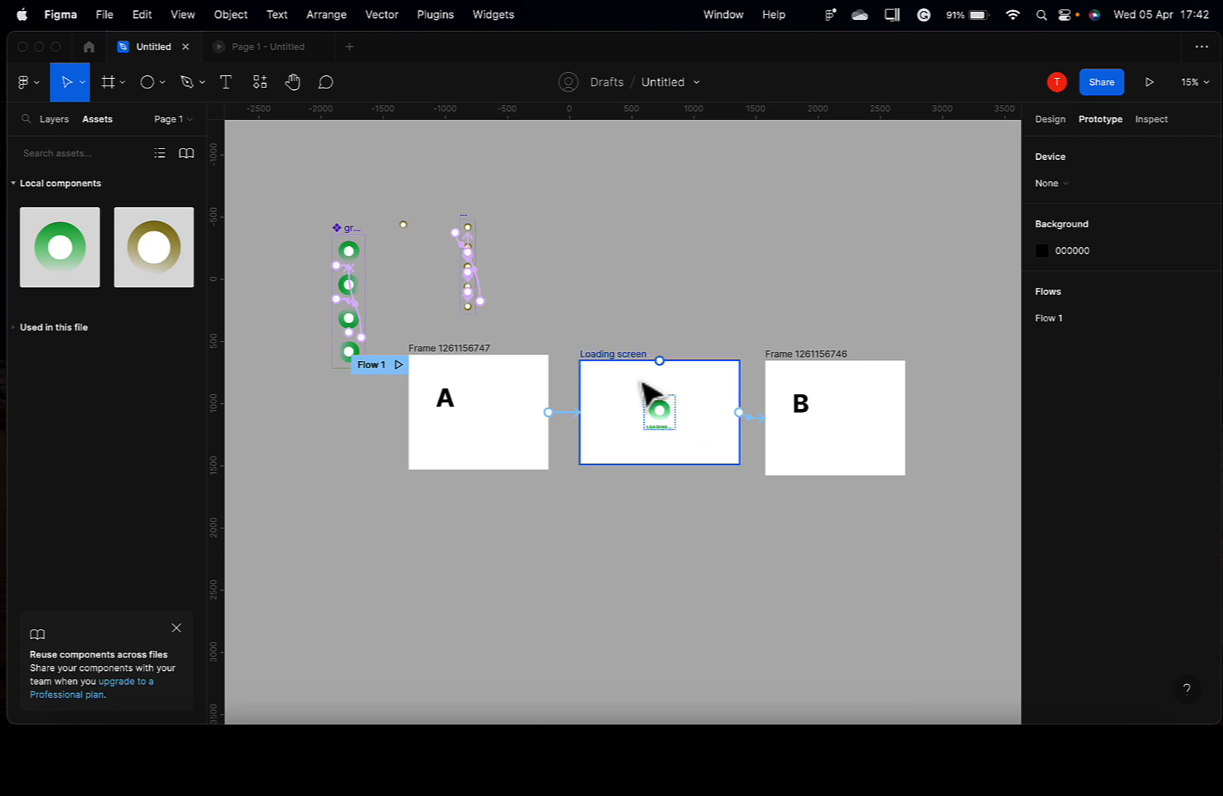
left_click_drag(642, 387, 647, 565)
left_click(693, 411)
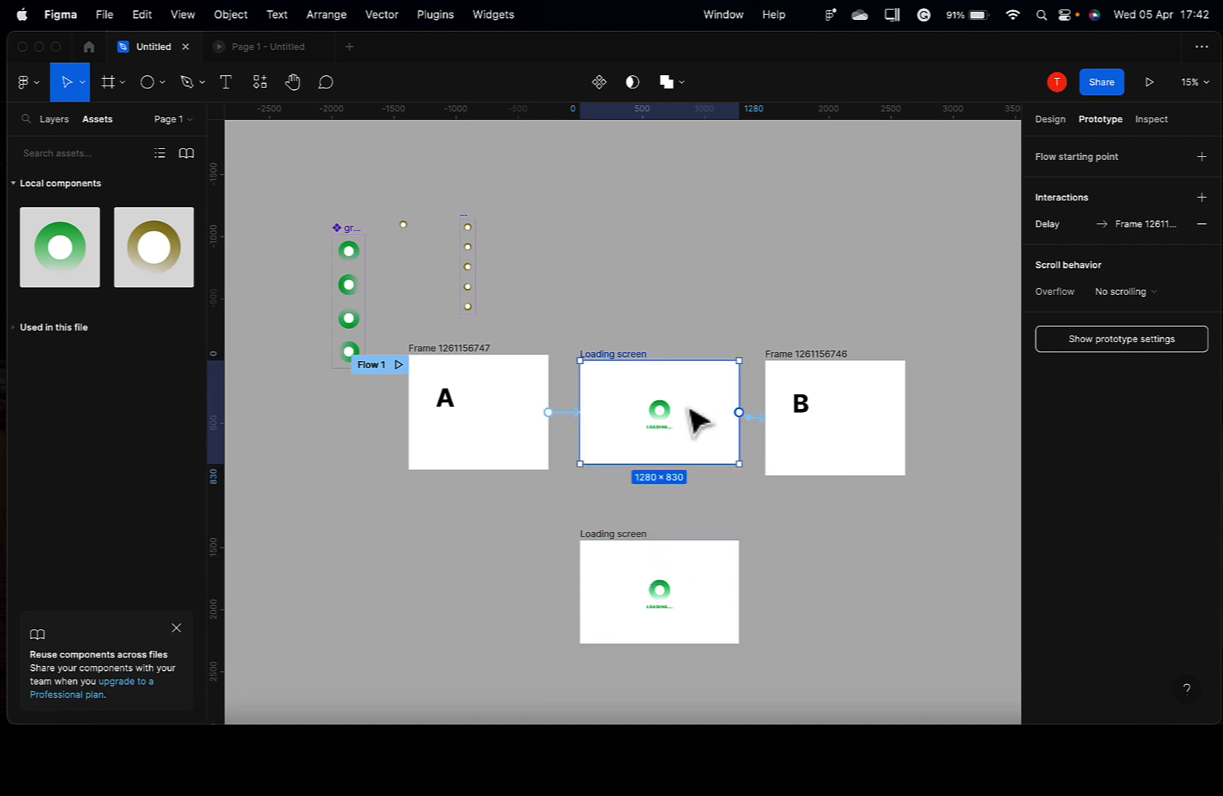
Step: Remove the duplicated Loading screen's prototype connection to frame B
left_click(733, 571)
left_click_drag(739, 591, 832, 457)
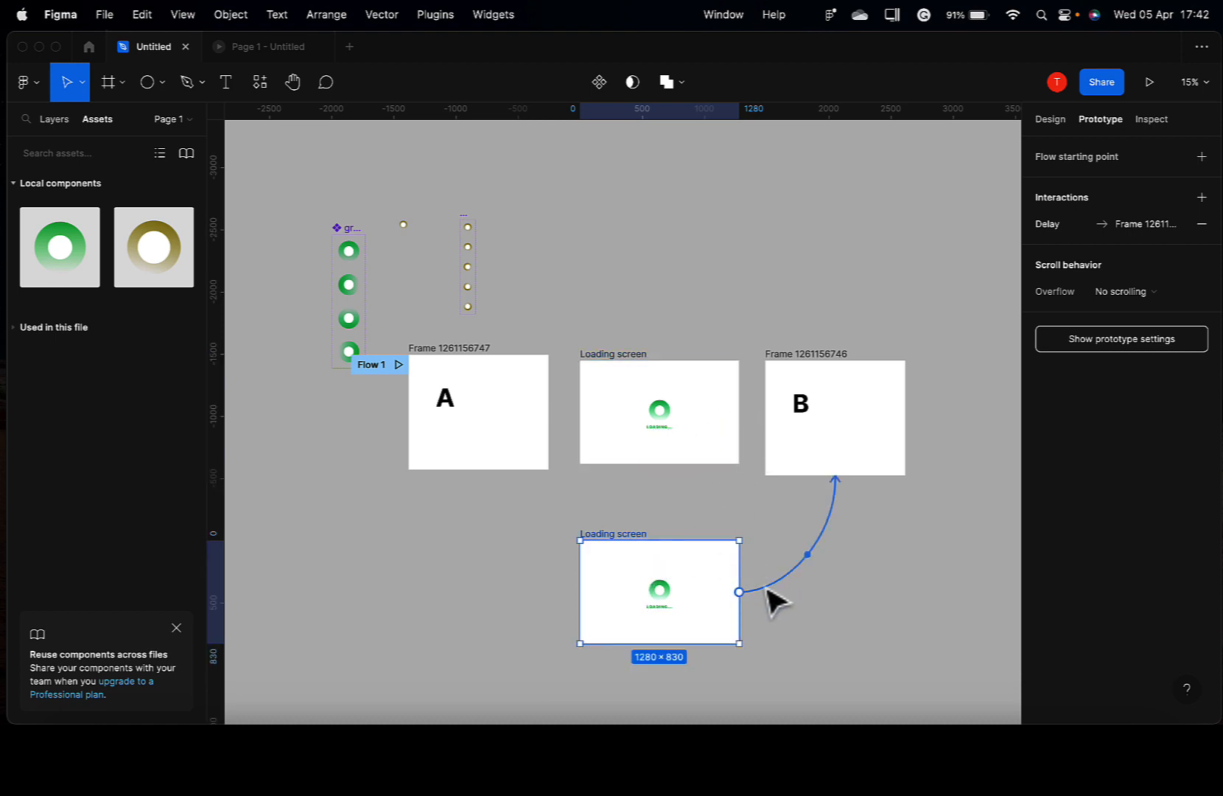
key("BackSpace")
left_click(822, 434)
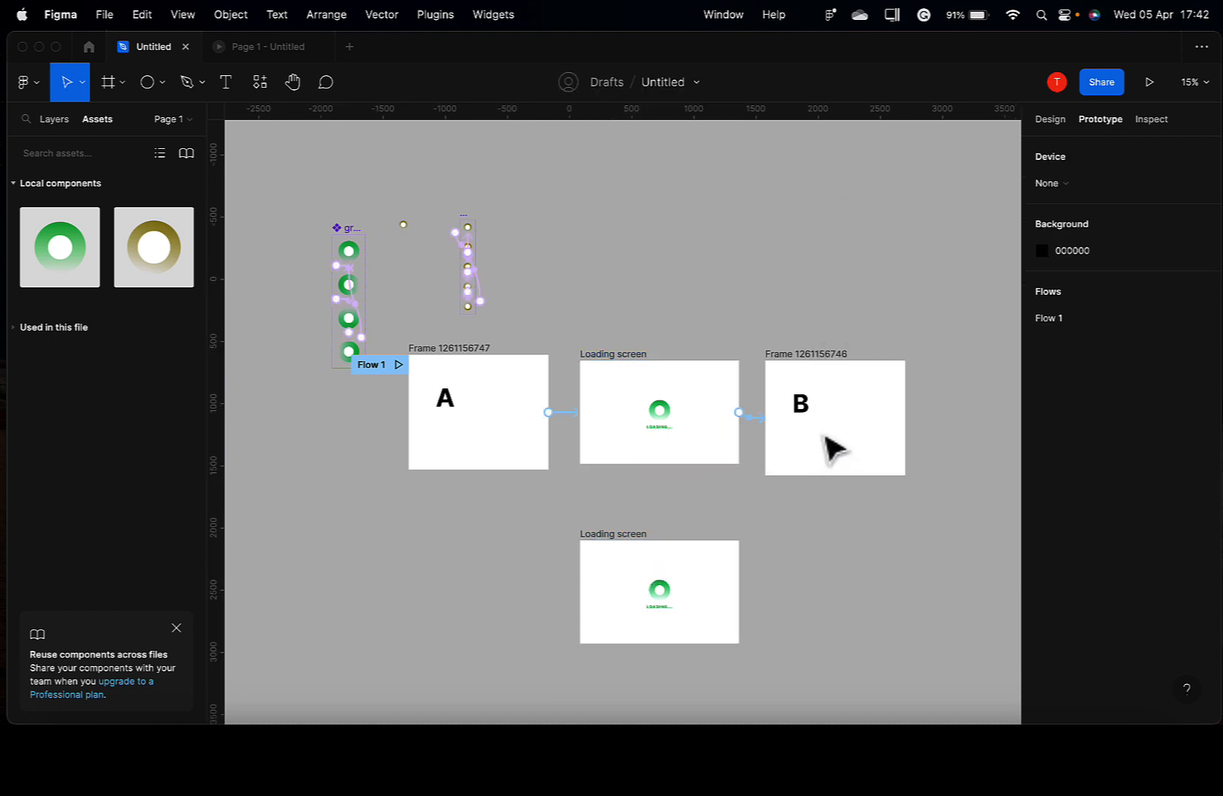
Step: Connect frame B to the lower Loading screen on click, and connect that screen to frame A with an After delay interaction of 500 ms
left_click(809, 355)
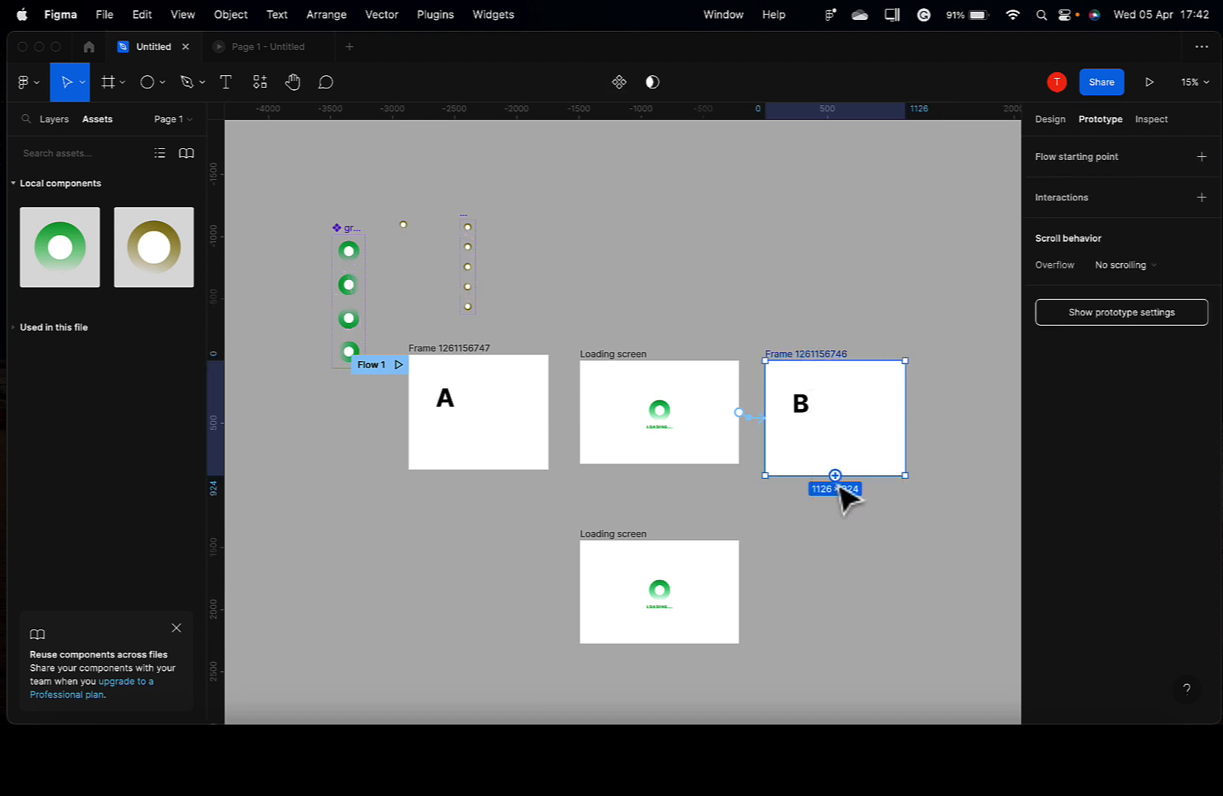
left_click_drag(835, 476, 732, 606)
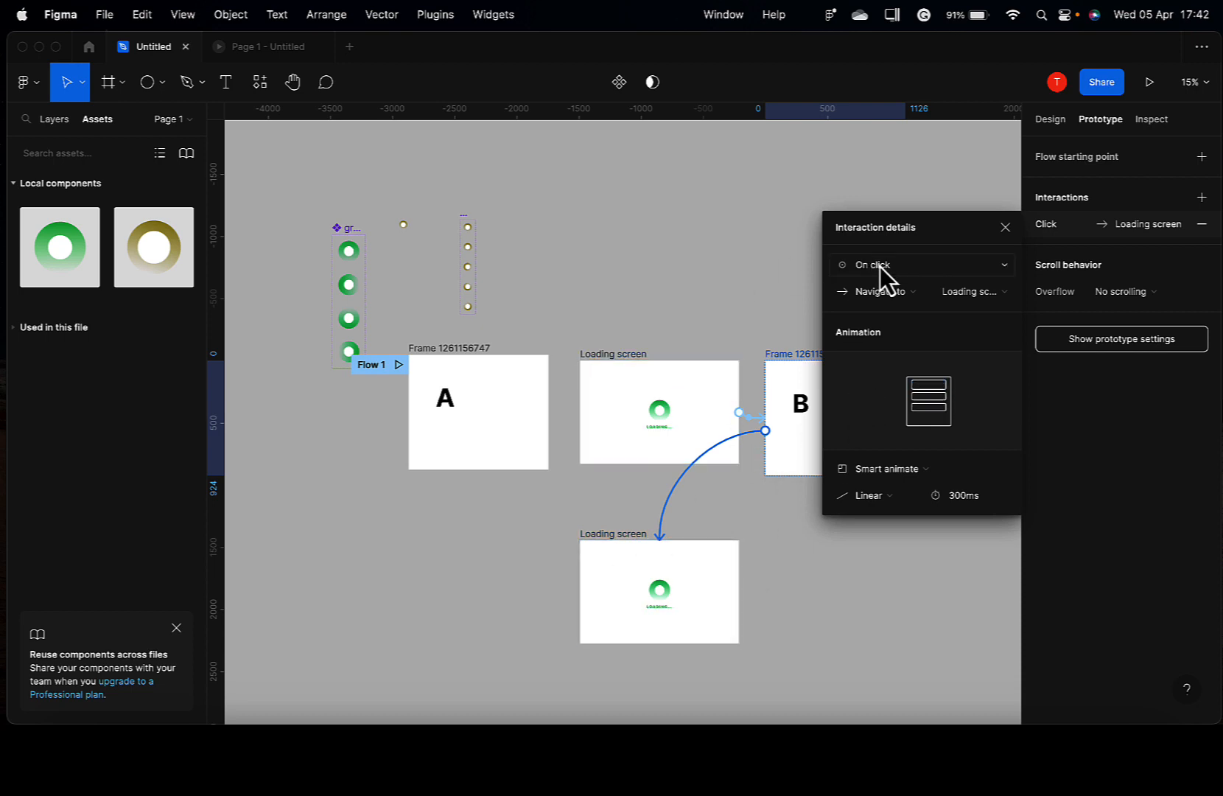
left_click(619, 586)
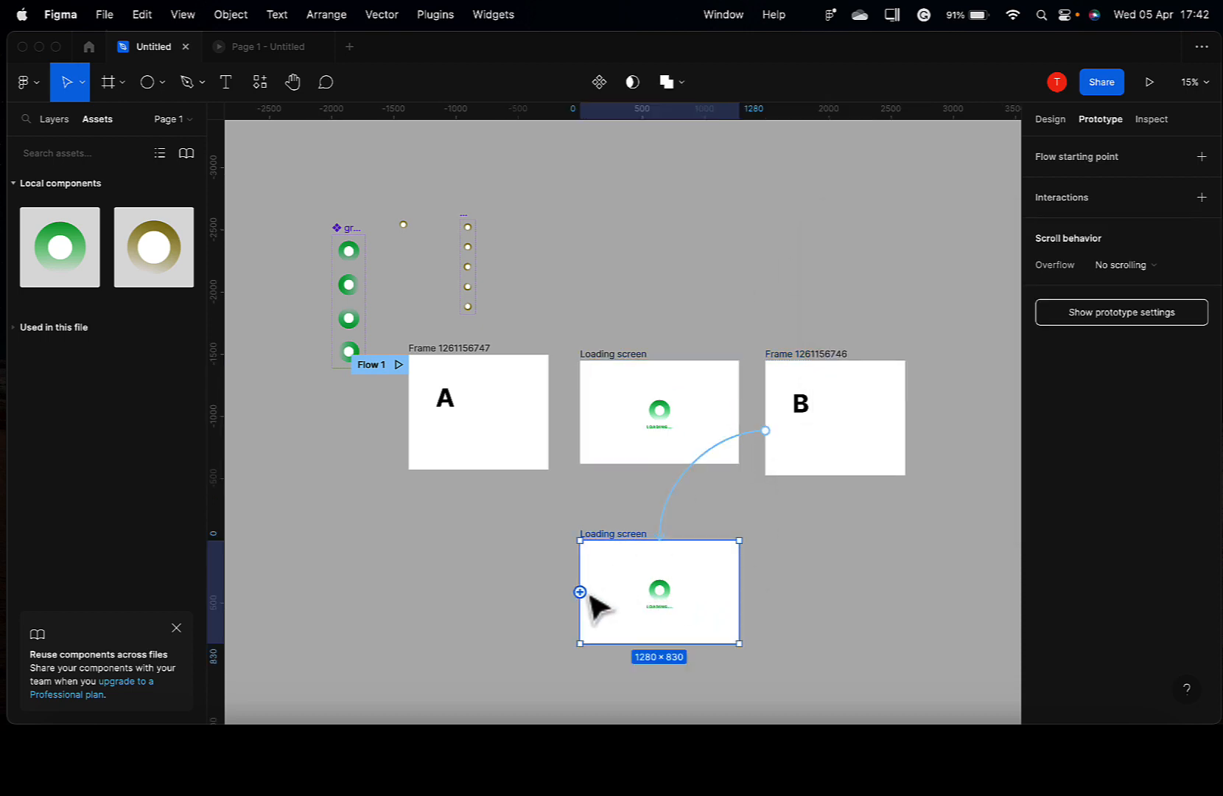
left_click_drag(580, 591, 505, 472)
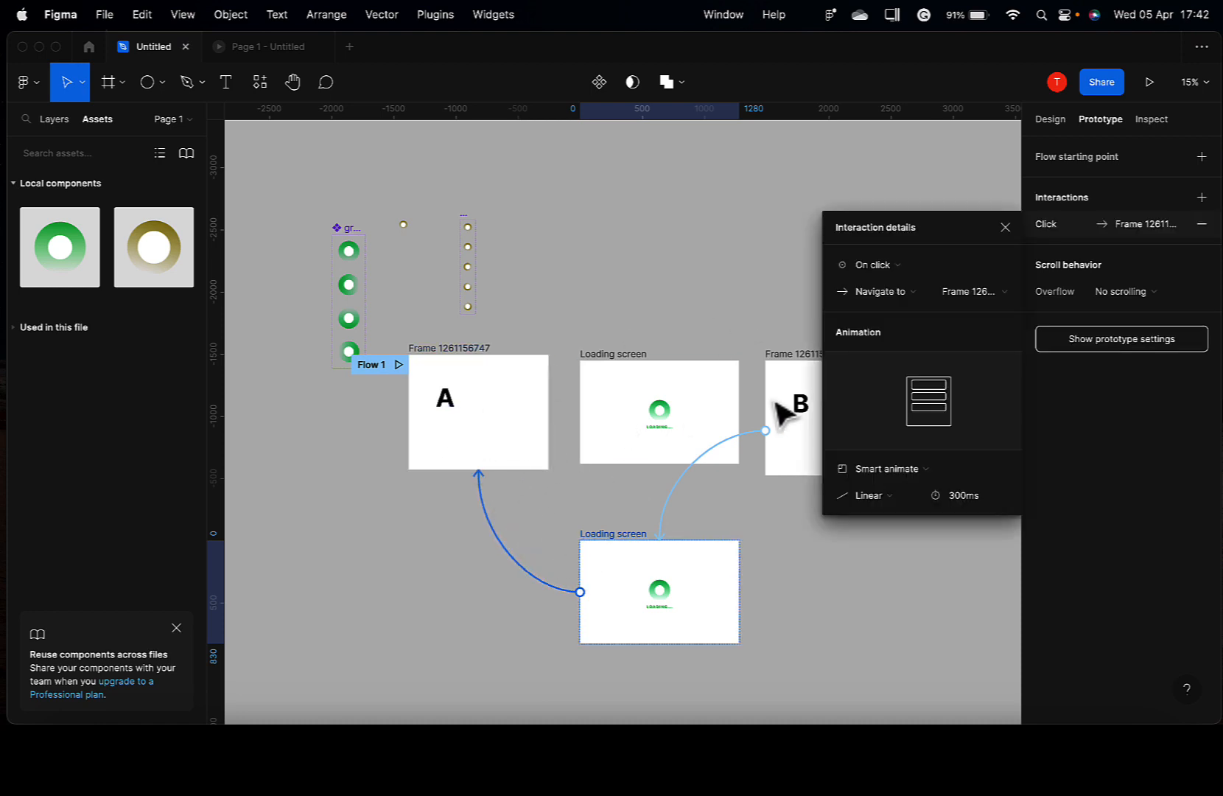
left_click(885, 267)
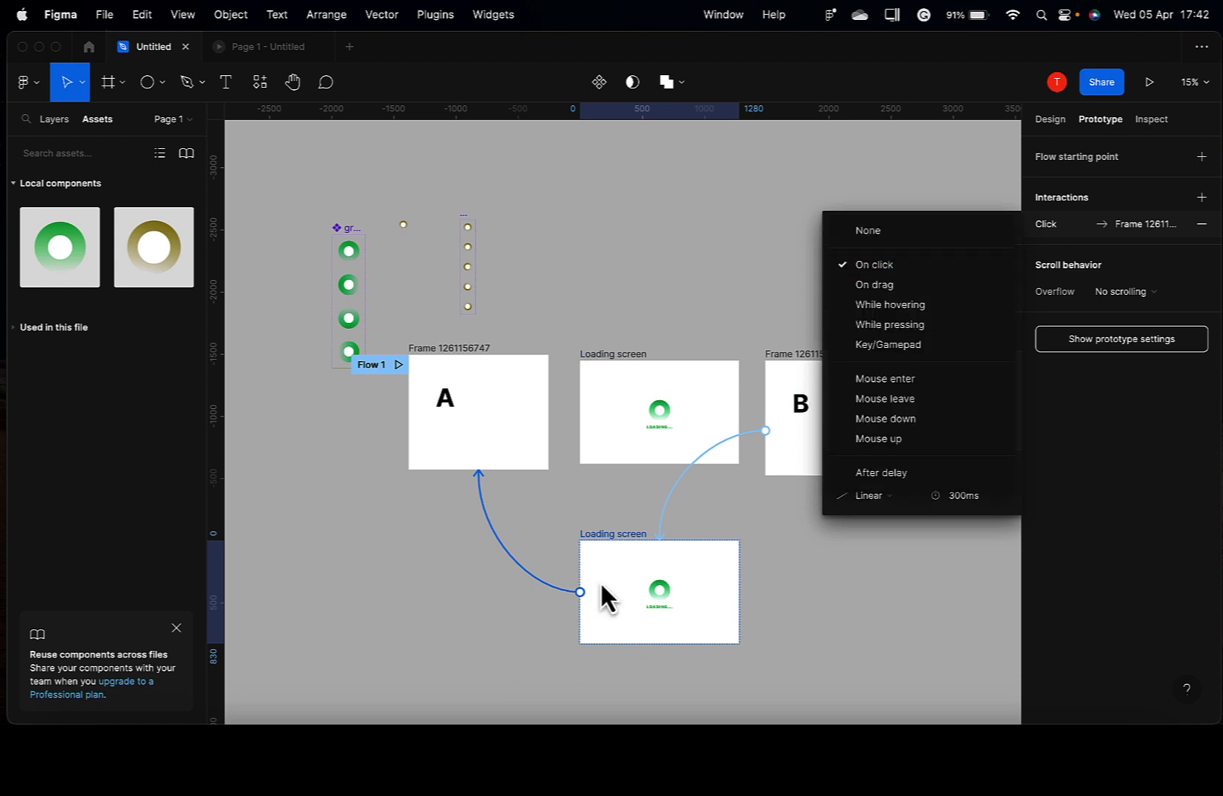
left_click(870, 471)
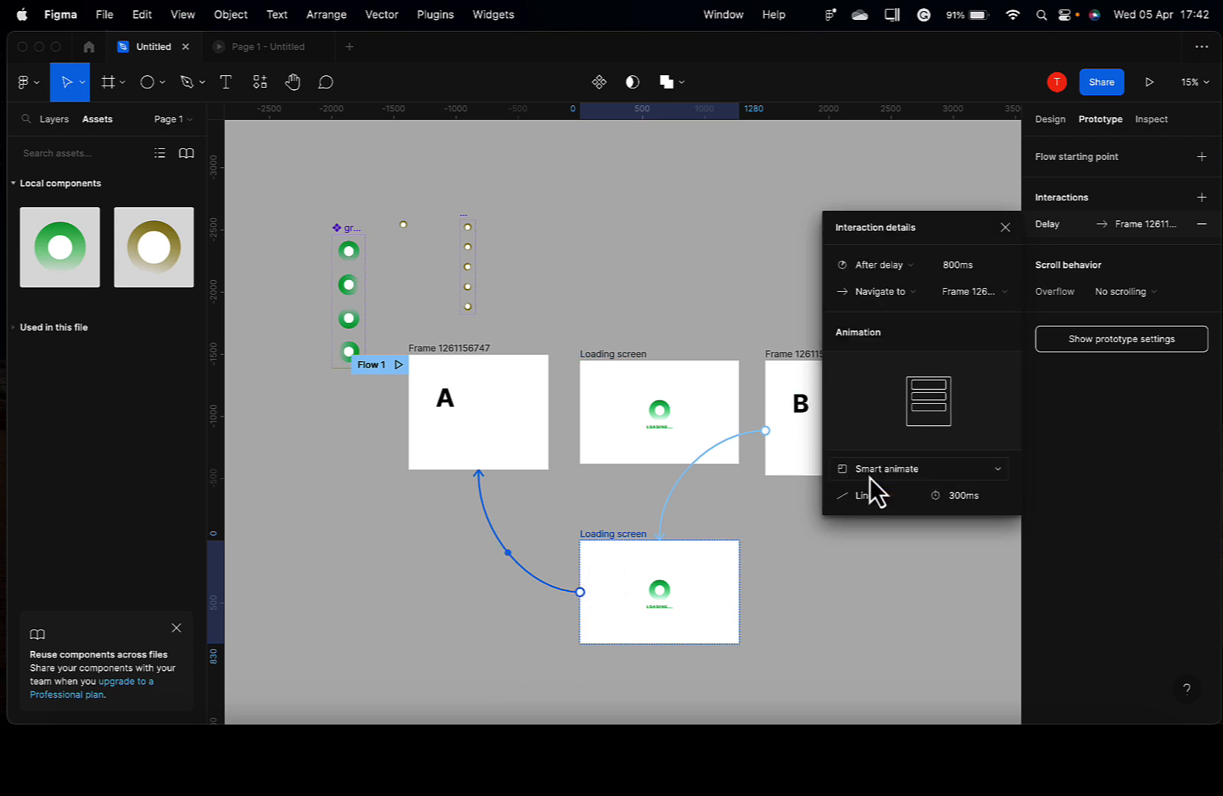
left_click(953, 266)
type("500ms")
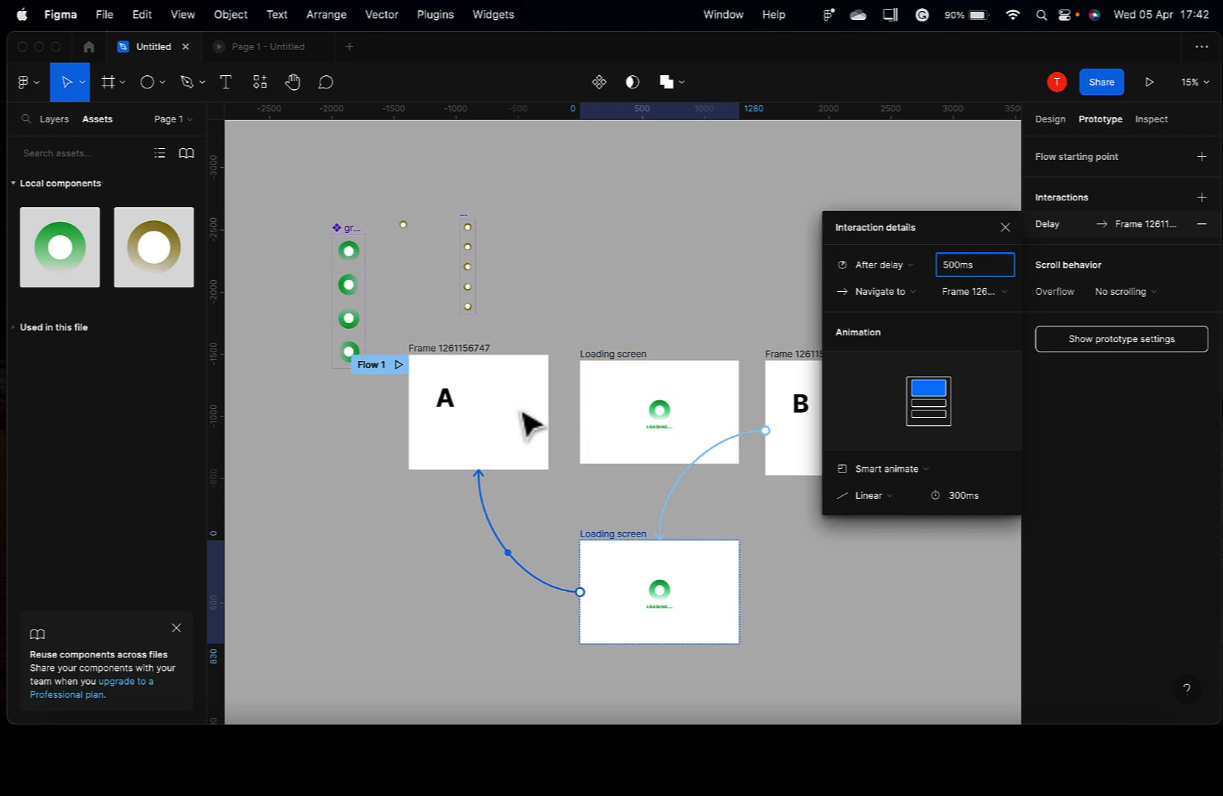
key("Escape")
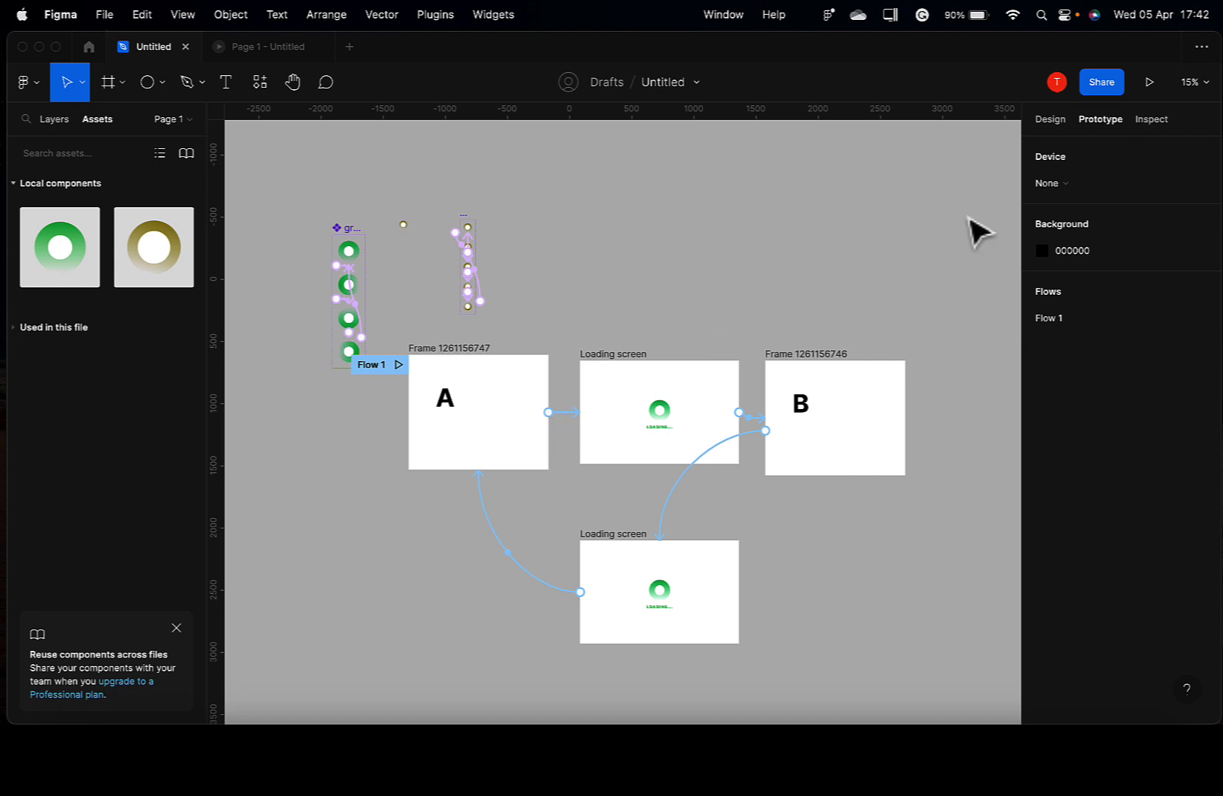
Step: Check frame A's interaction and preview Flow 1 from frame A to frame B and back through the Loading screens
left_click(564, 412)
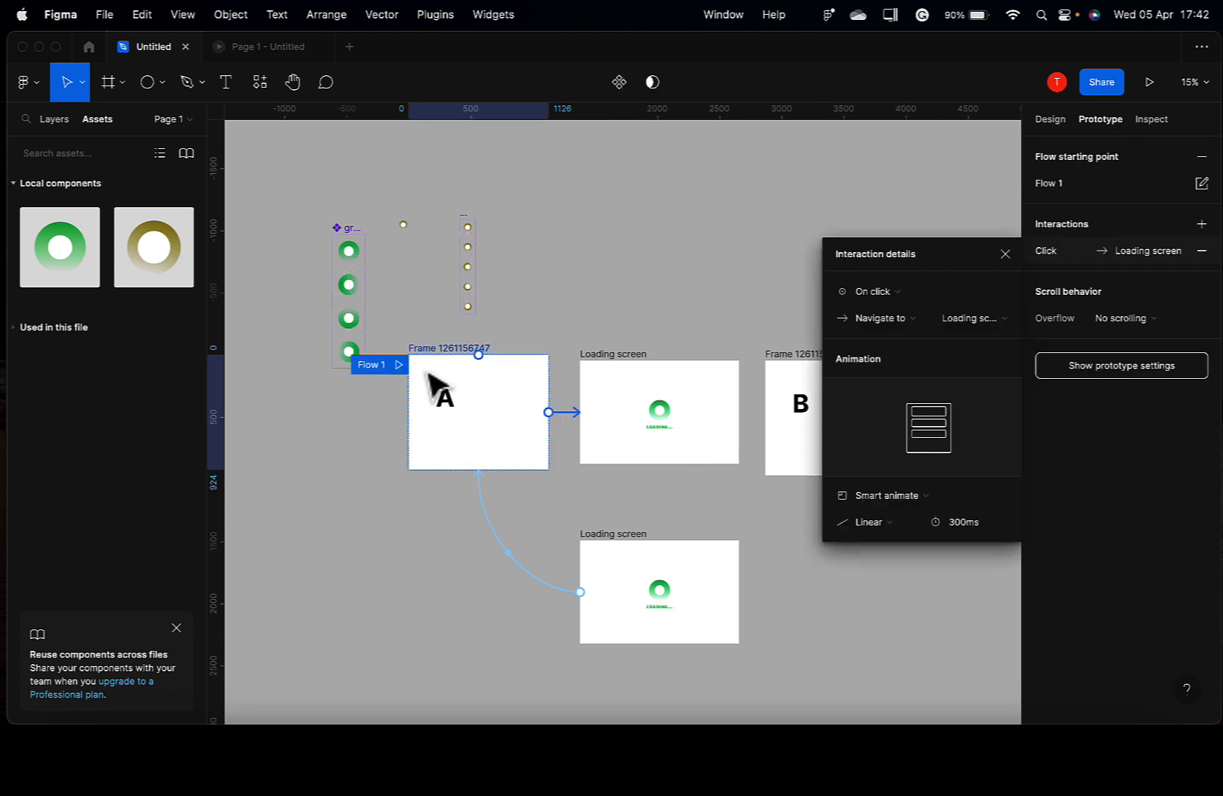
left_click(399, 365)
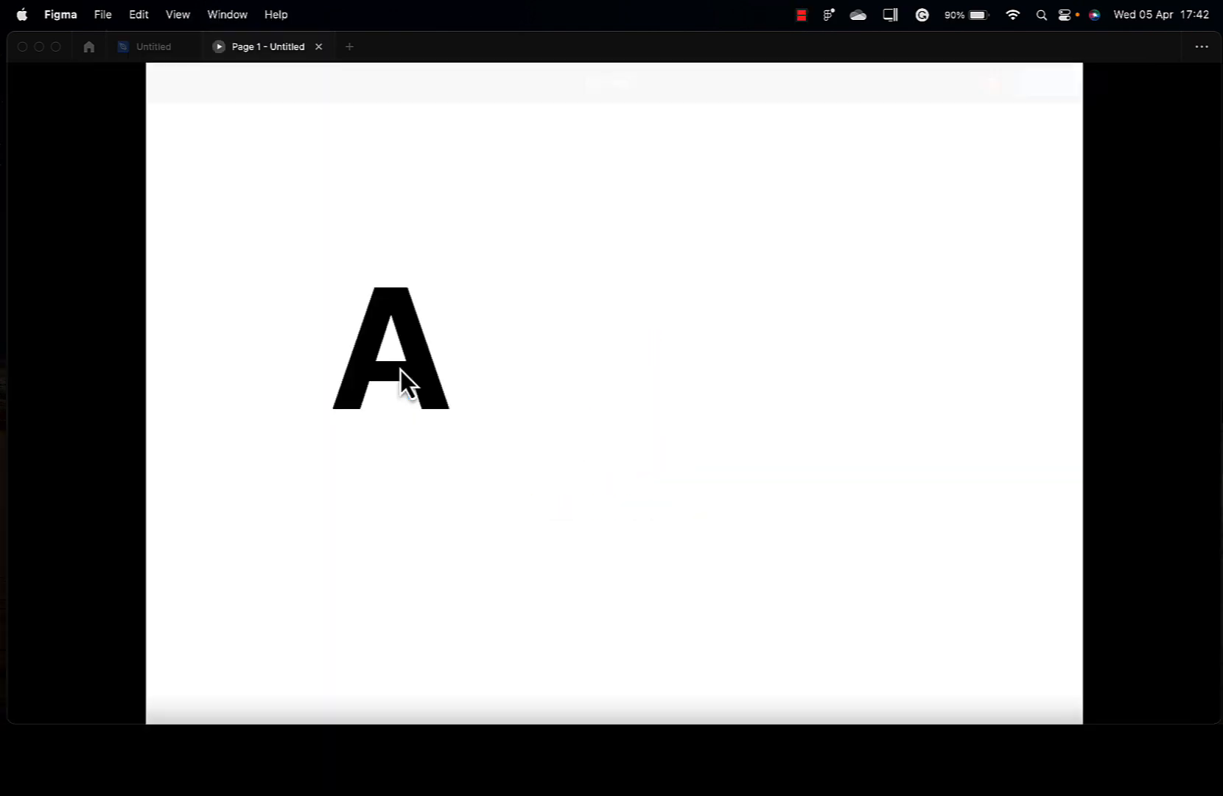
left_click(400, 369)
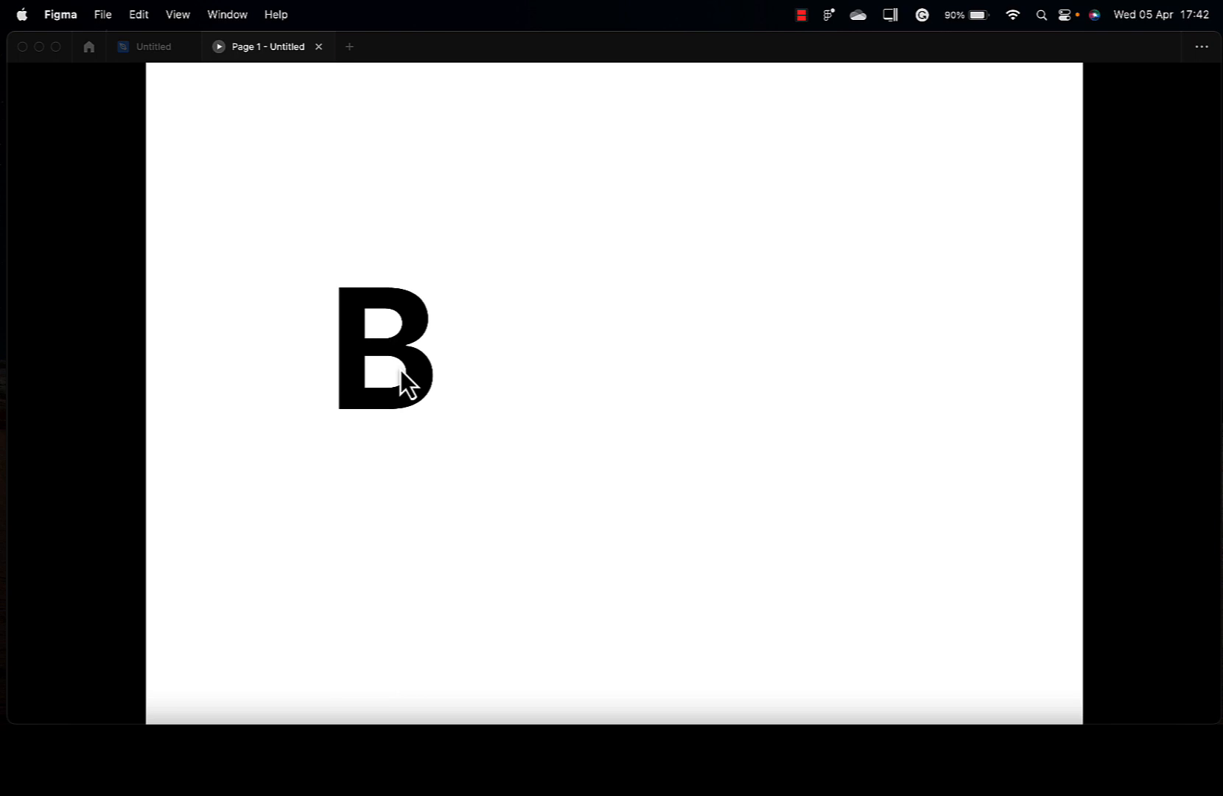
left_click(400, 370)
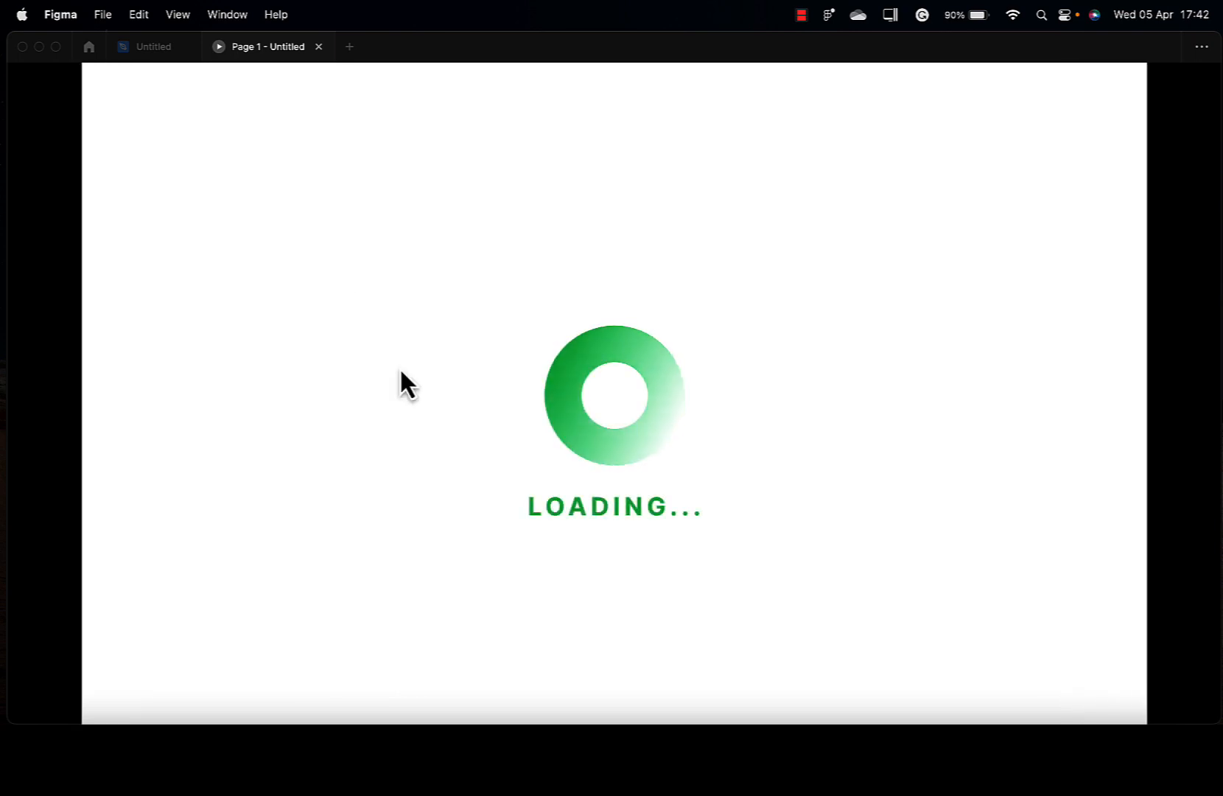
left_click(400, 370)
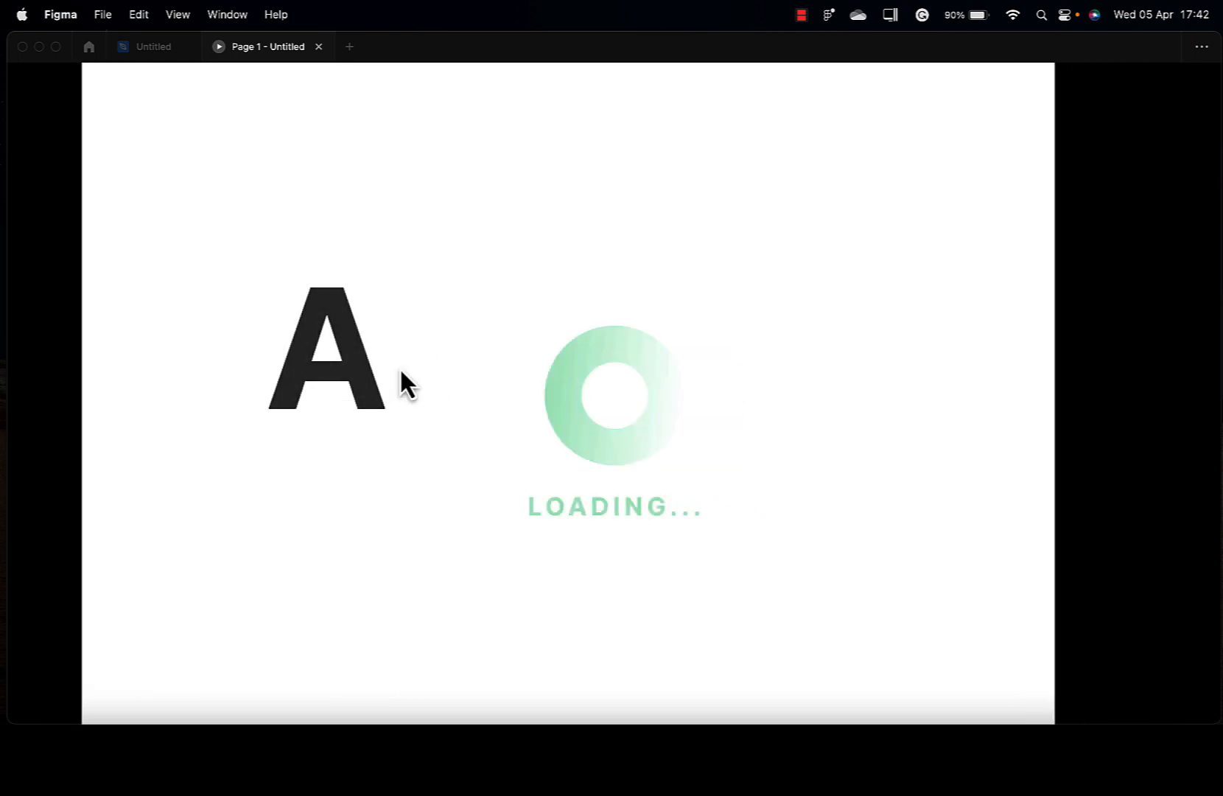